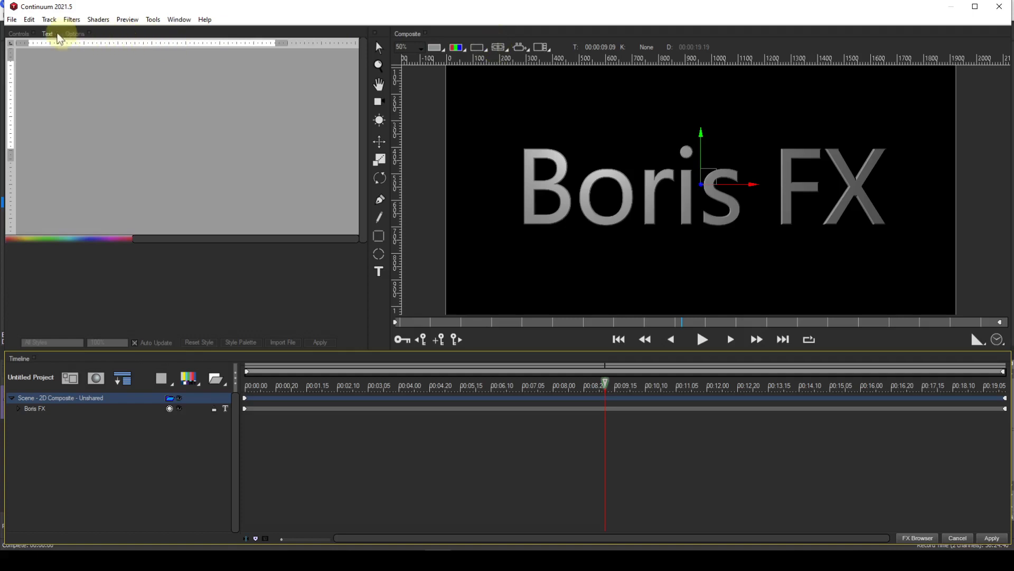
Set the interface text color to pure white (luminance 240) in the appearance preferences.
click(29, 19)
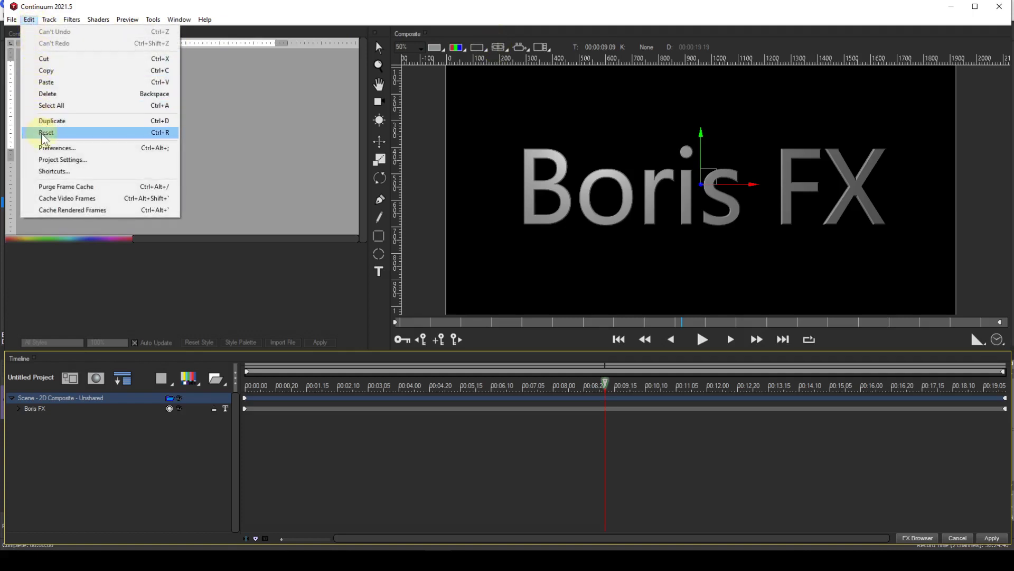
click(47, 148)
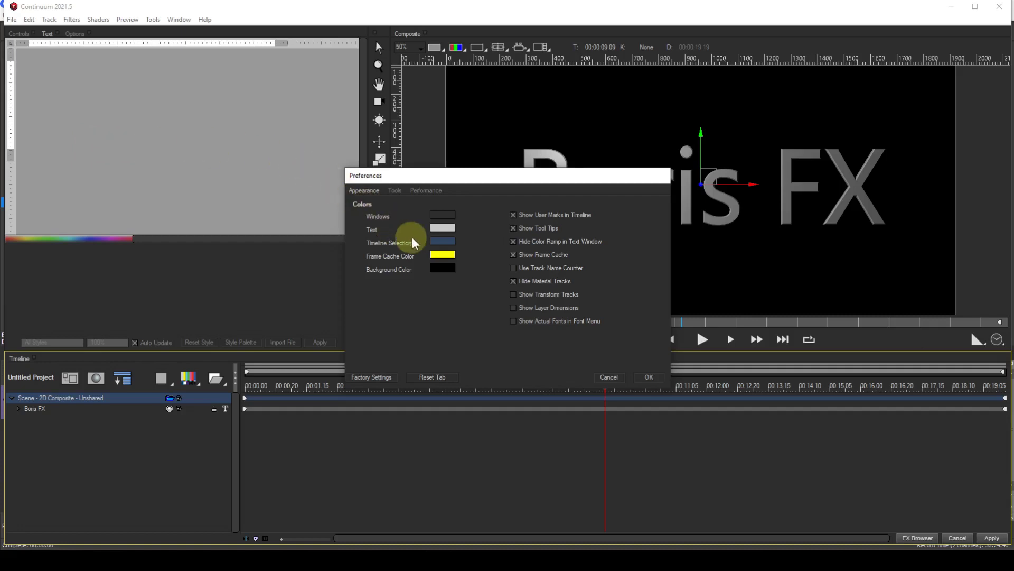
click(433, 228)
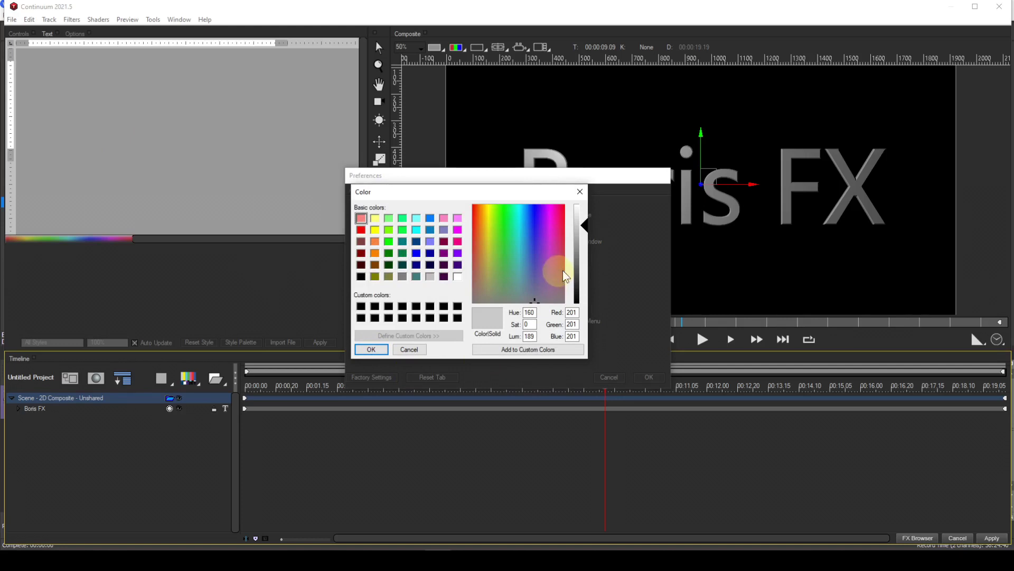
drag(585, 224, 585, 204)
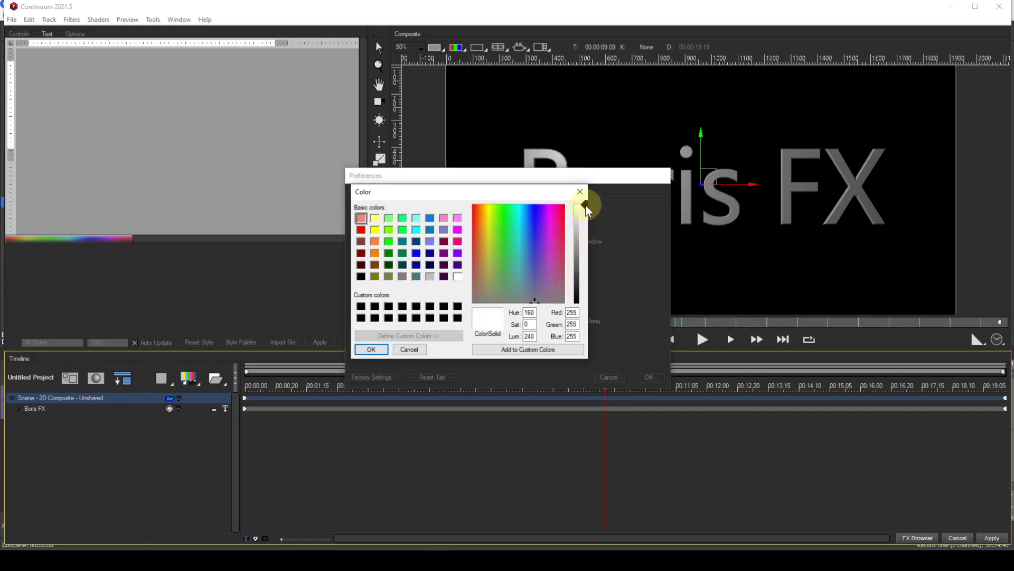
click(370, 350)
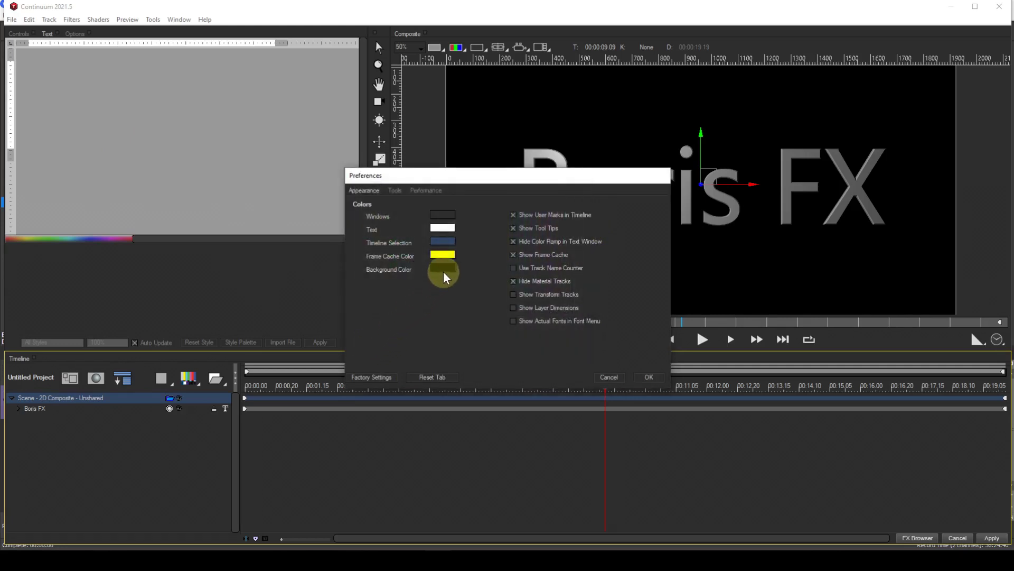
Set the Windows interface color to luminance 99, accept the preferences, and refresh the timeline, composite and text areas with the new color.
click(440, 214)
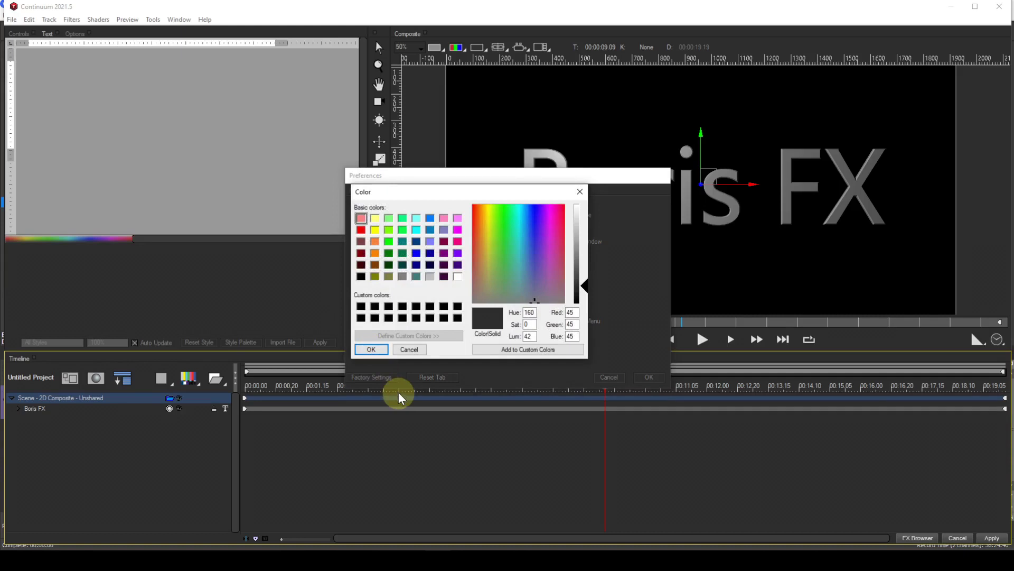
click(532, 337)
drag(533, 337, 518, 337)
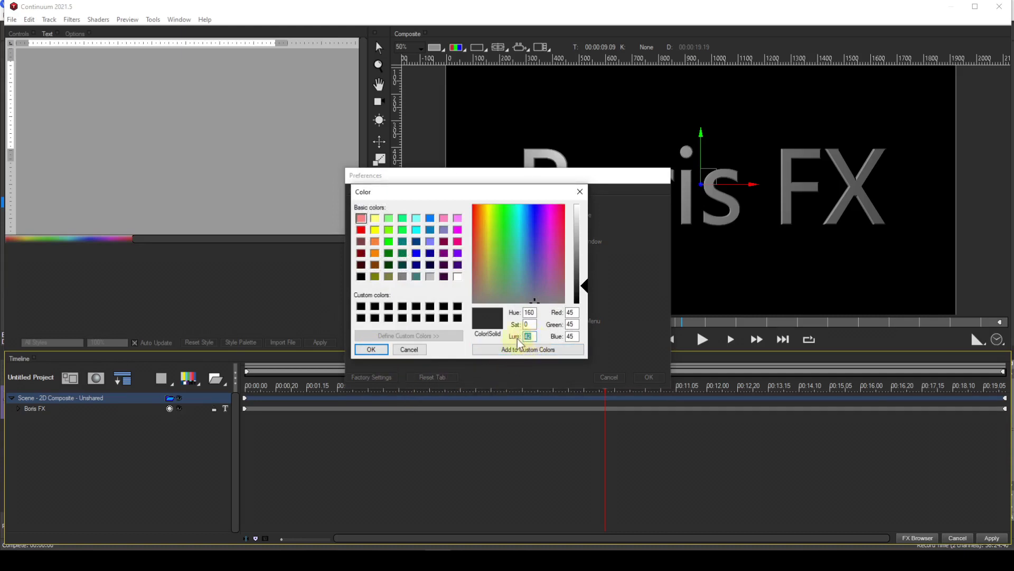
text(99)
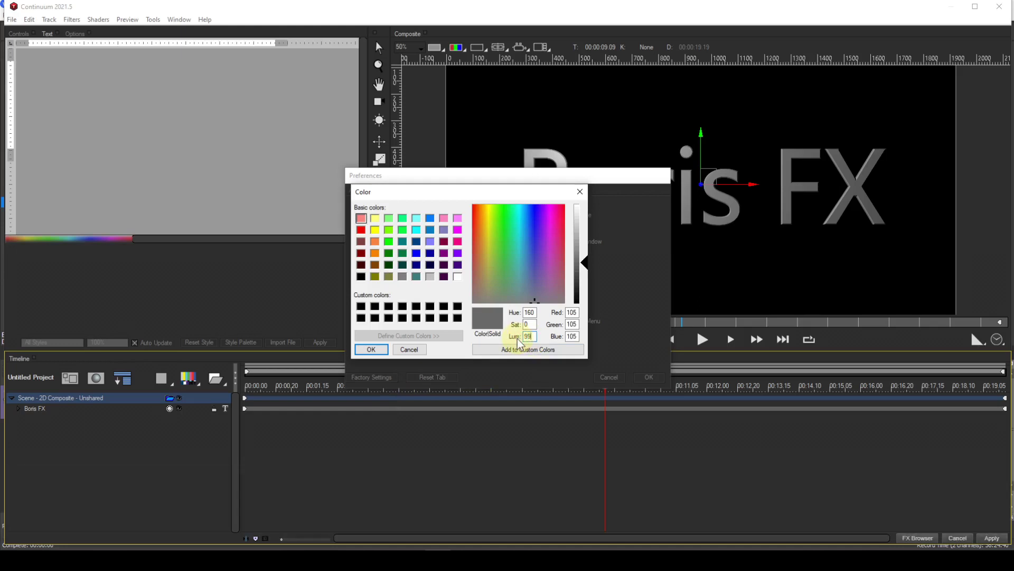
click(371, 350)
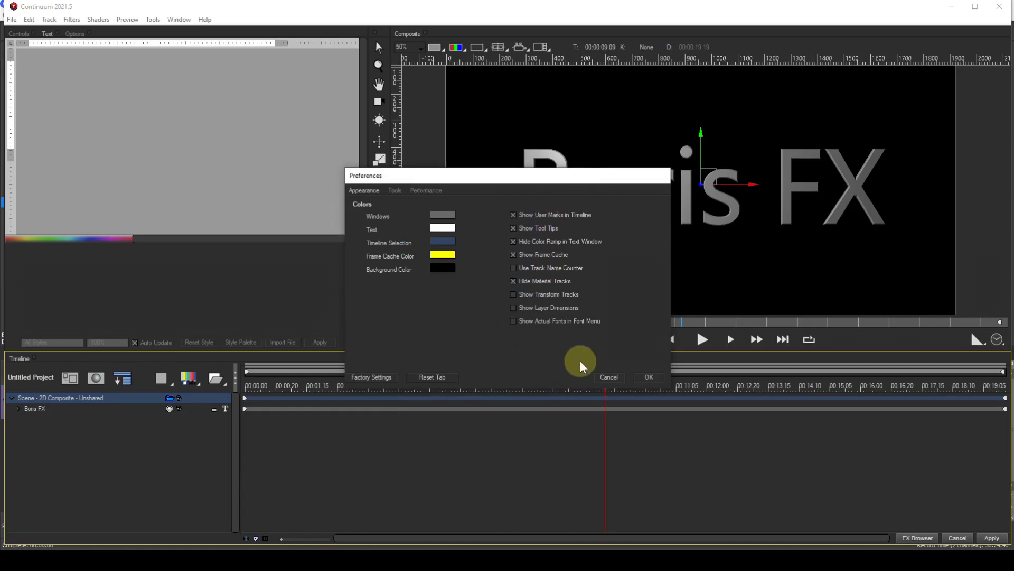
click(649, 375)
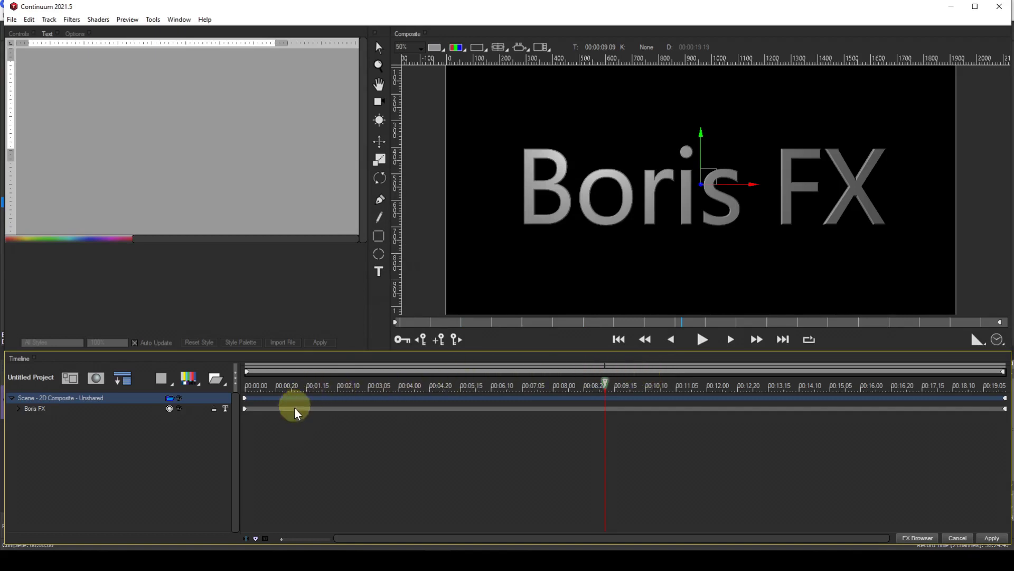
click(170, 426)
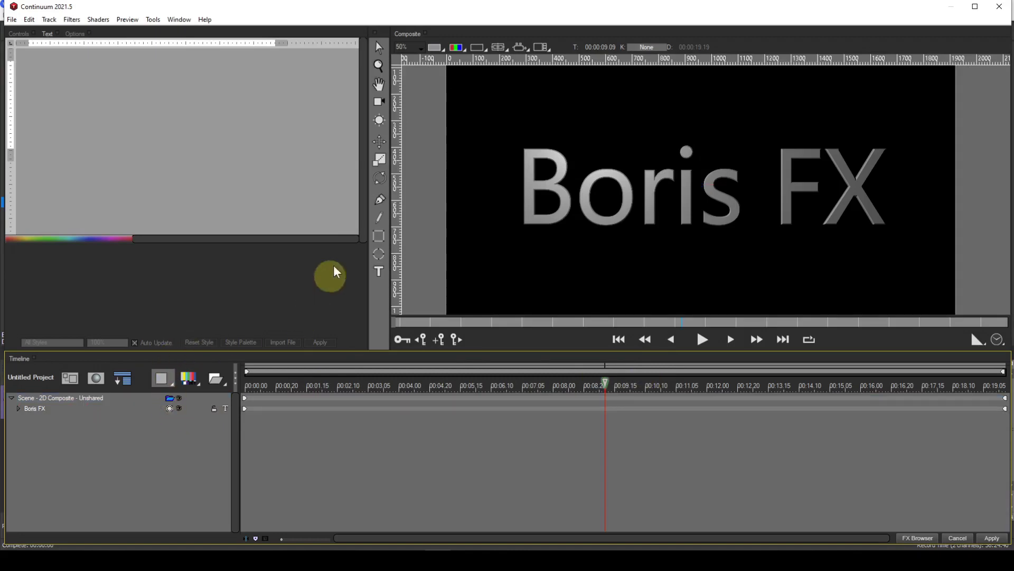
click(454, 32)
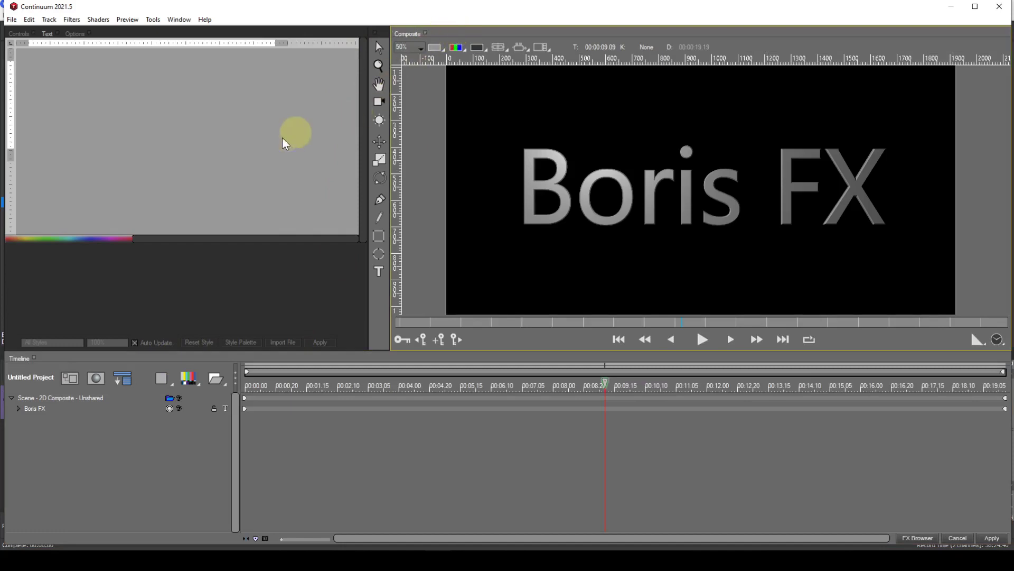
click(197, 31)
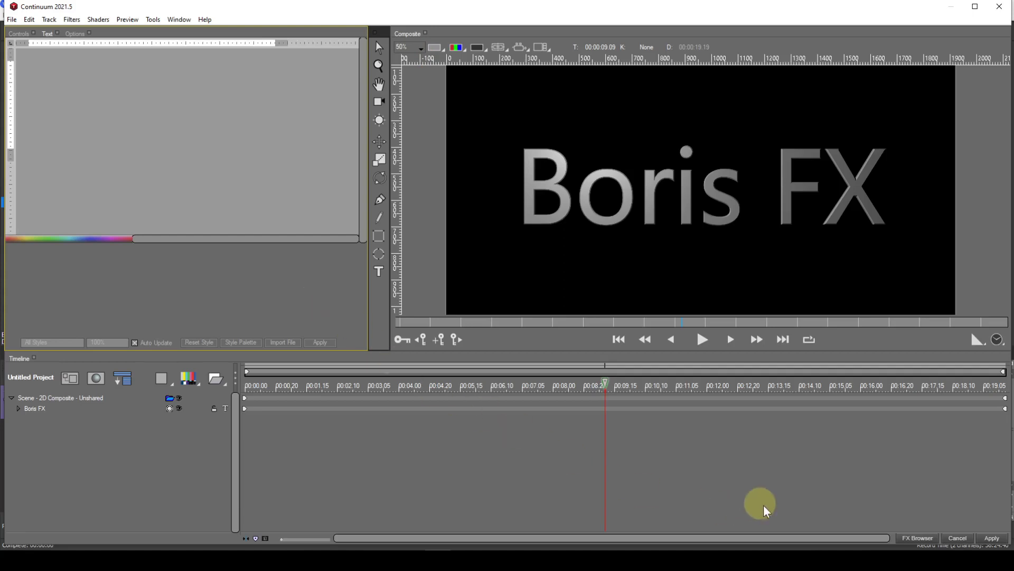
View the FX Browser's title presets, leave it through Advanced Mode, and relaunch the Title Studio UI window from the video event's effect settings.
click(921, 537)
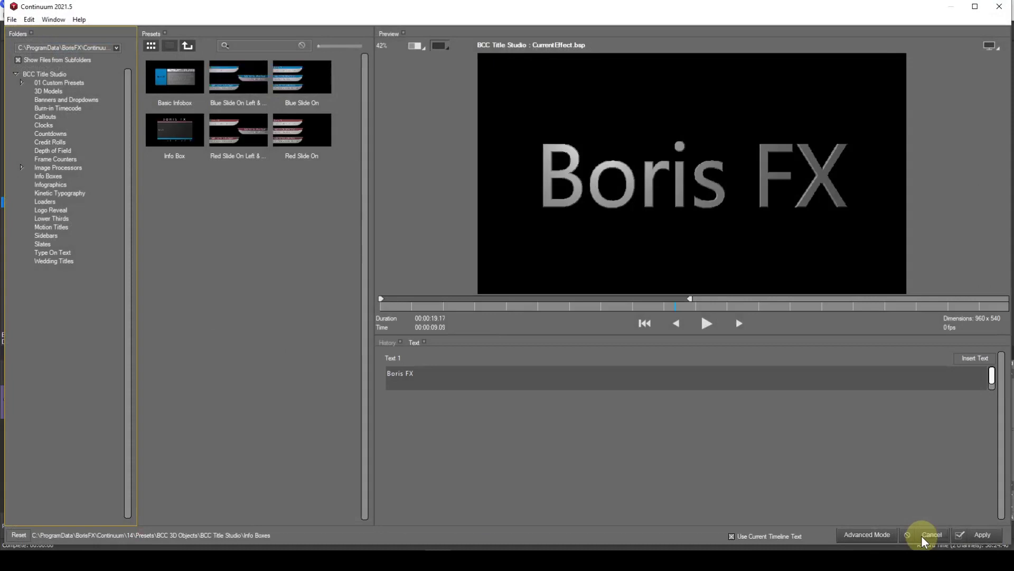
click(869, 532)
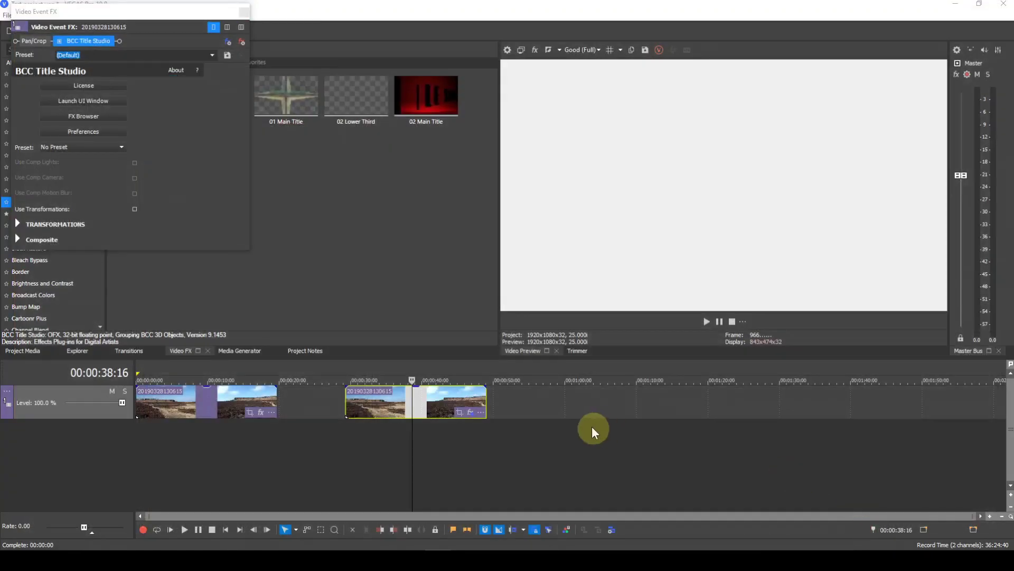
click(112, 100)
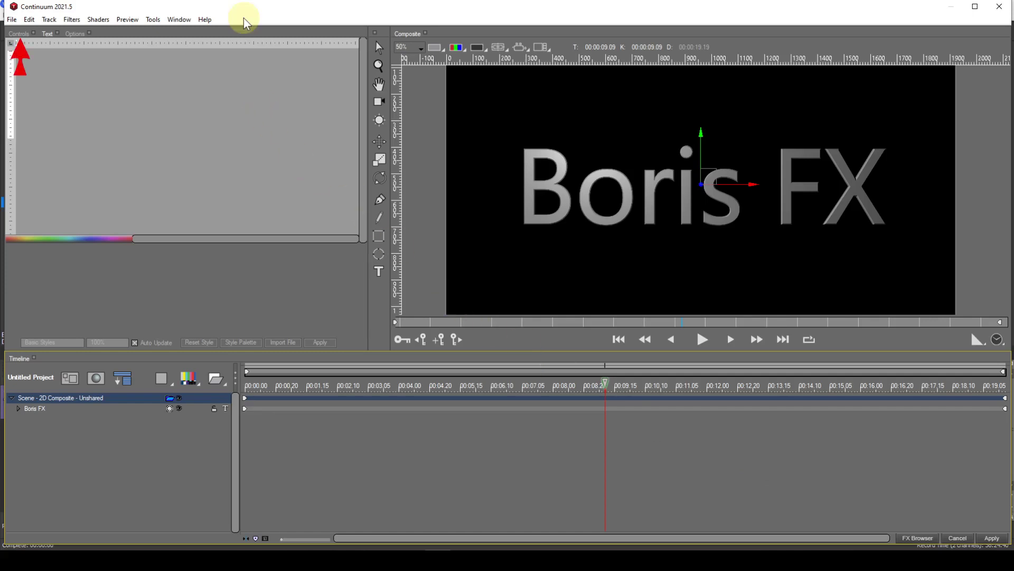
View the scene's position and scale controls, return to the text editor, and select the Boris FX track.
click(20, 33)
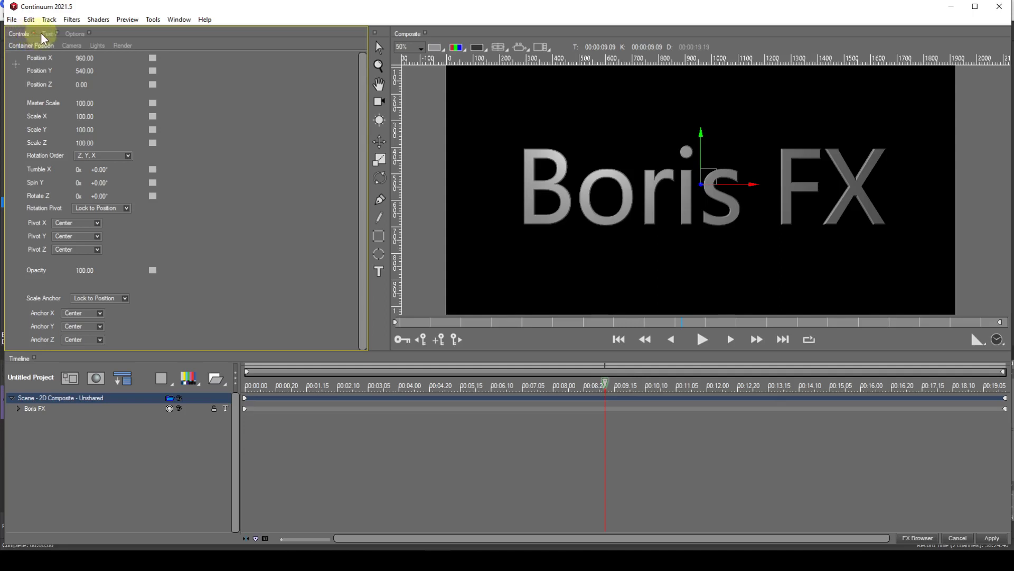
click(47, 33)
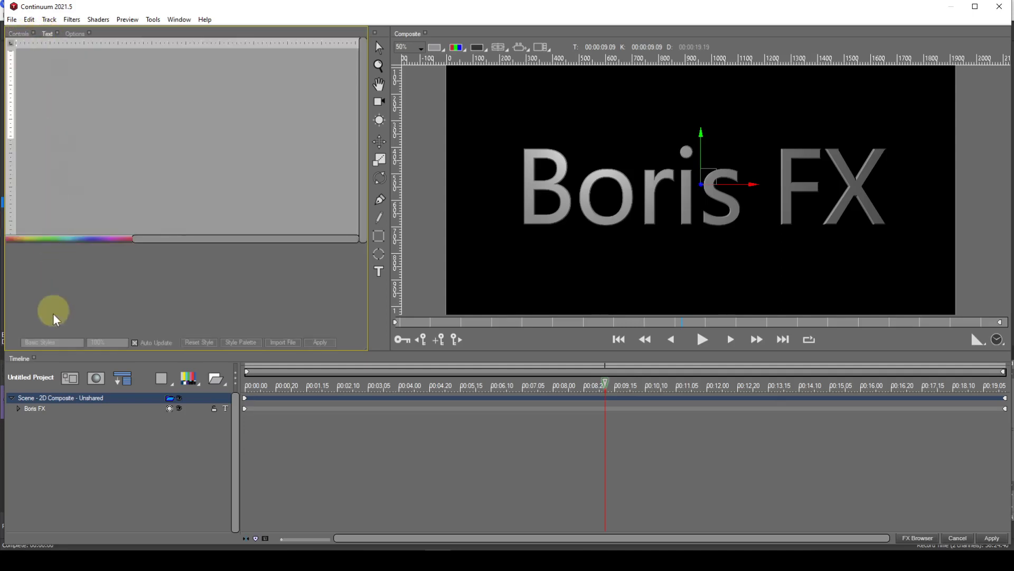
click(35, 408)
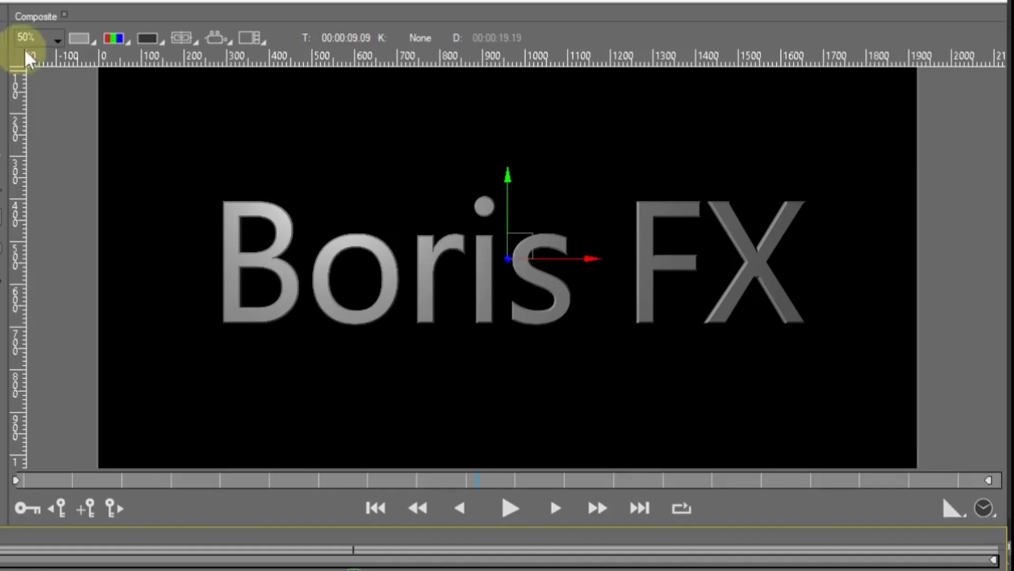
Set the Composite preview zoom to Fit to 100% and enlarge the preview area.
click(55, 42)
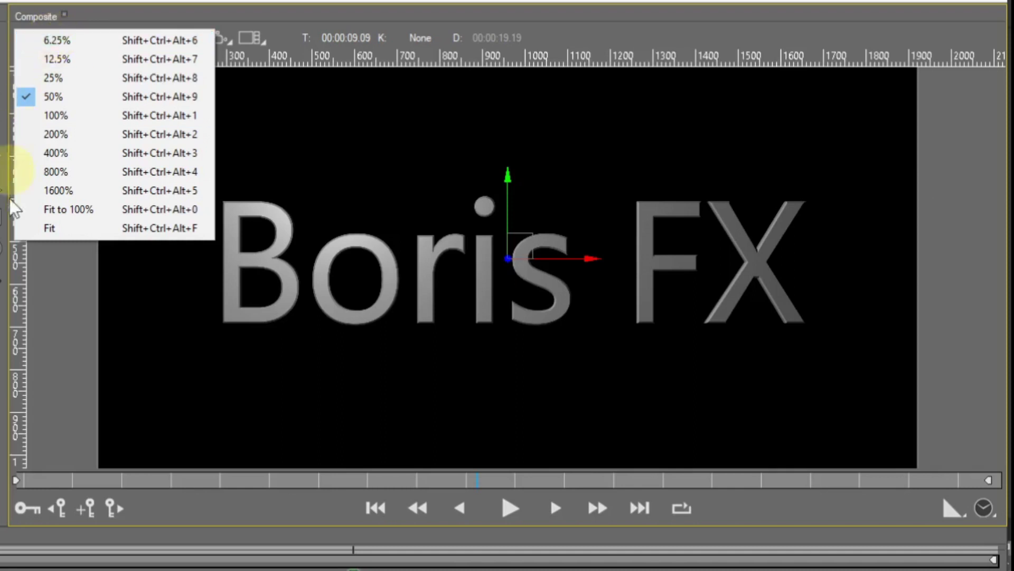
click(1, 480)
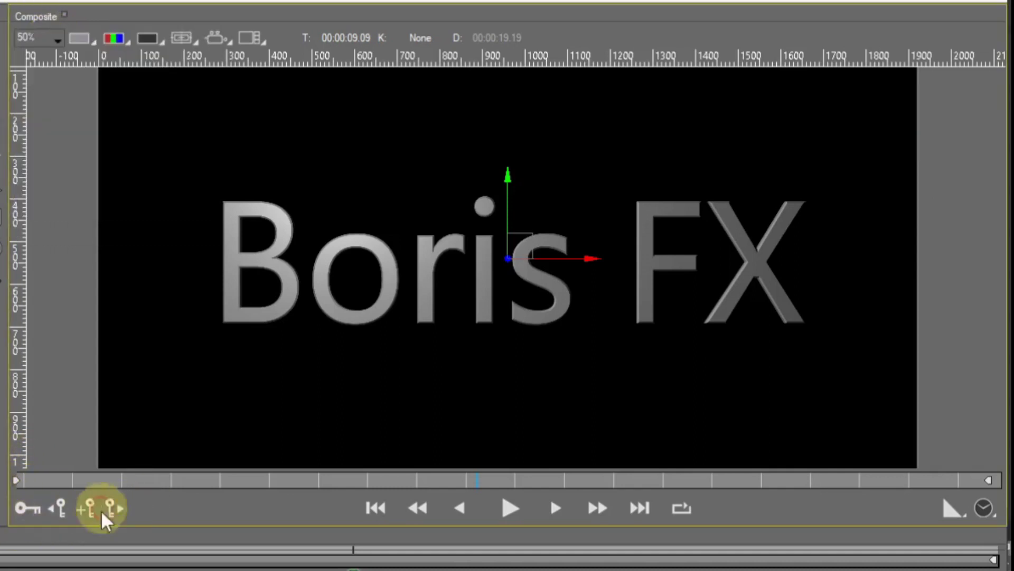
mouse_move(11, 523)
mouse_down()
mouse_move(95, 419)
mouse_move(75, 423)
mouse_move(8, 504)
mouse_move(11, 539)
mouse_up()
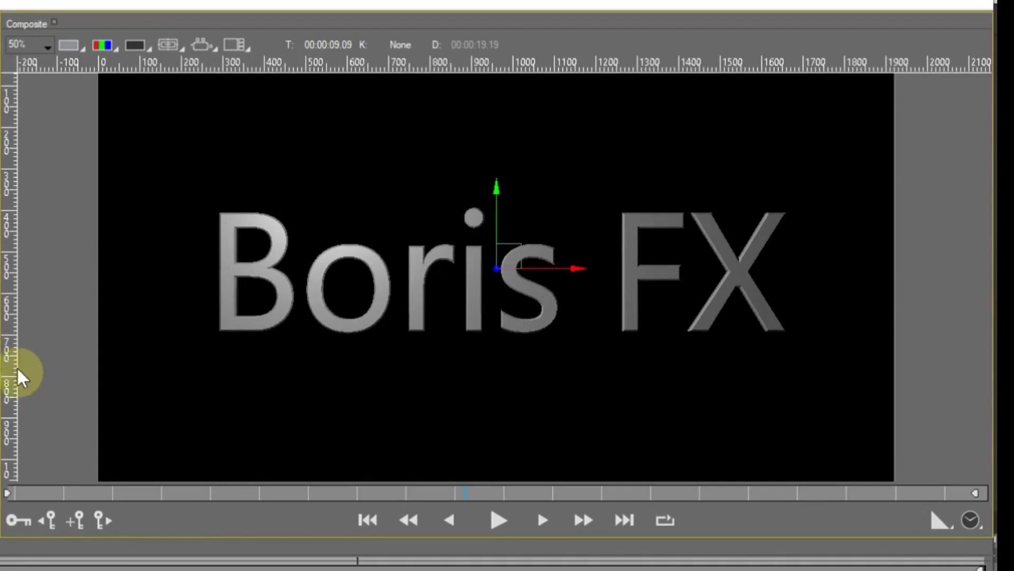
click(47, 46)
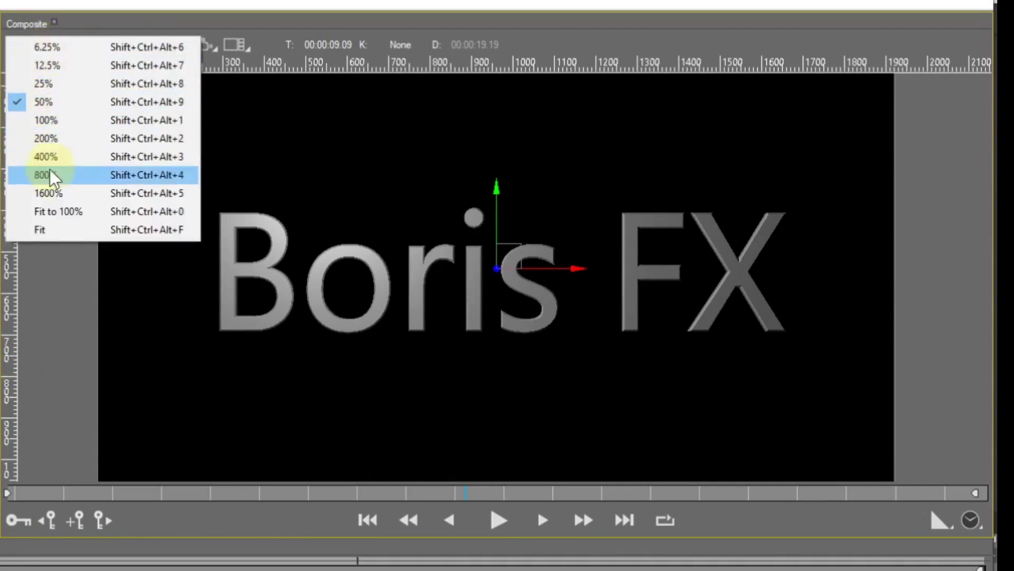
click(39, 211)
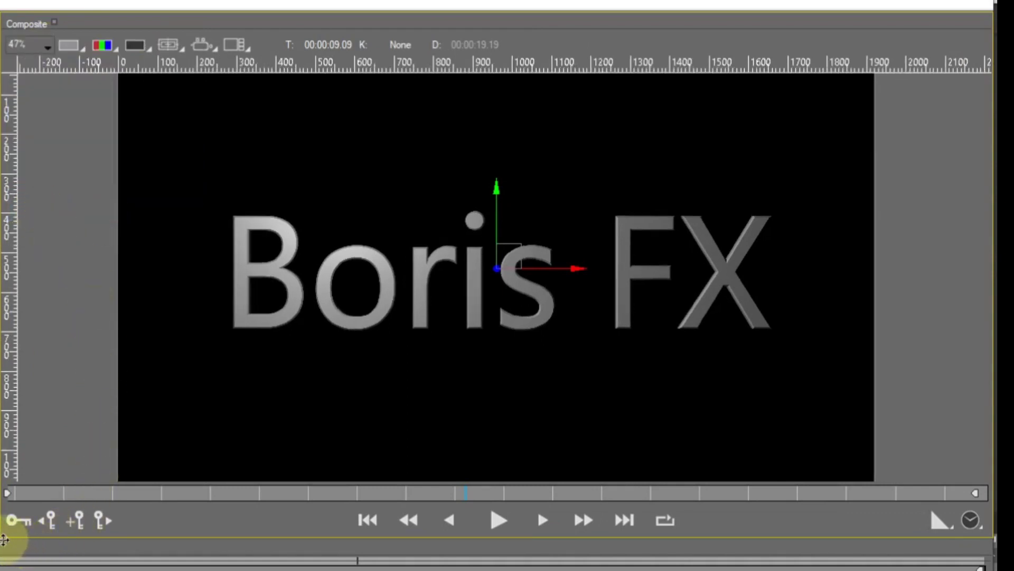
mouse_move(3, 538)
mouse_down()
mouse_move(23, 497)
mouse_move(117, 390)
mouse_move(18, 520)
mouse_move(4, 559)
mouse_move(17, 548)
mouse_up()
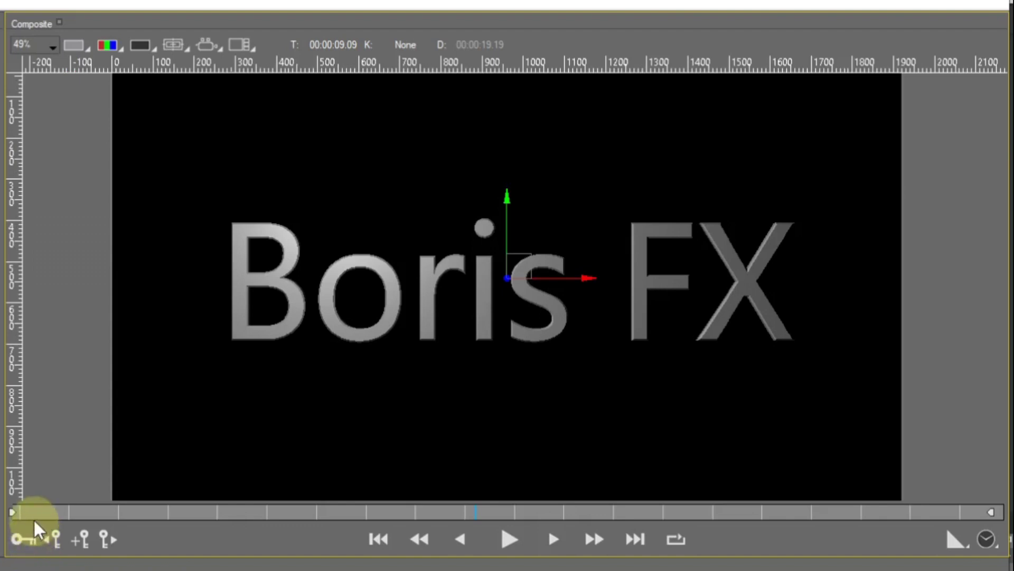
Compare the title at Quarter and Full preview resolution at 100% zoom, ending on Full resolution at 50% zoom.
click(84, 48)
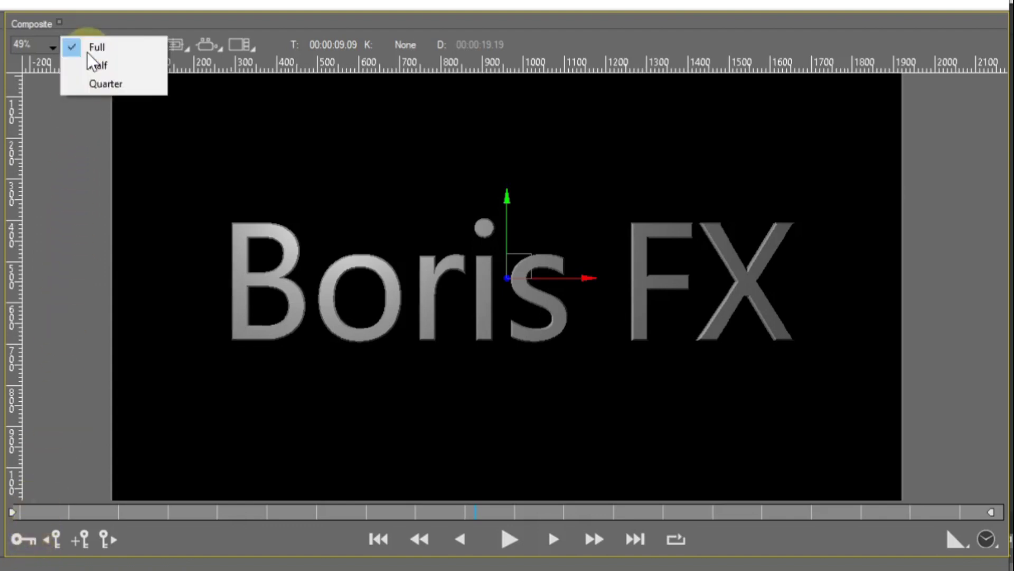
click(82, 85)
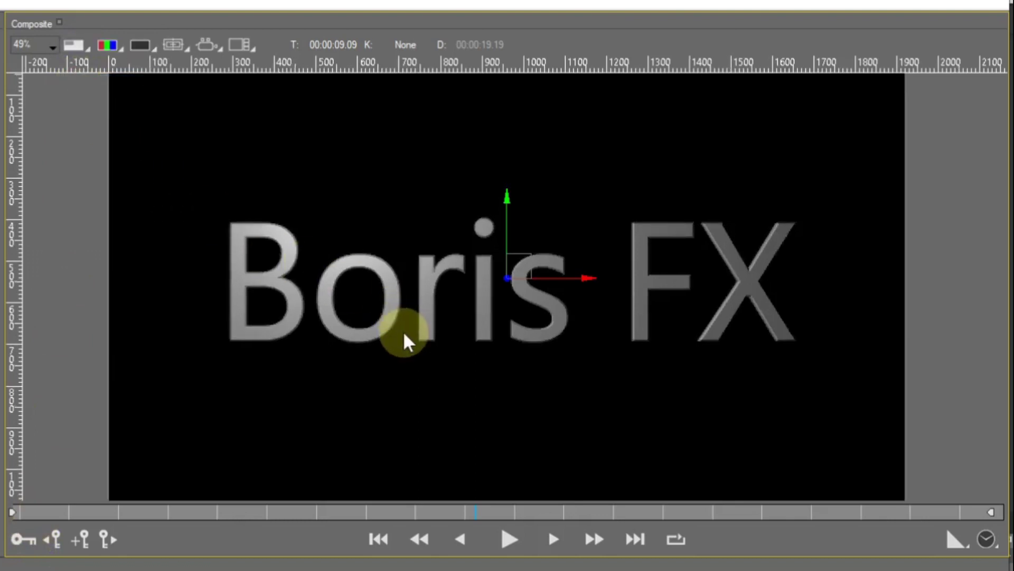
scroll(403, 335, up, 5)
scroll(404, 335, down, 3)
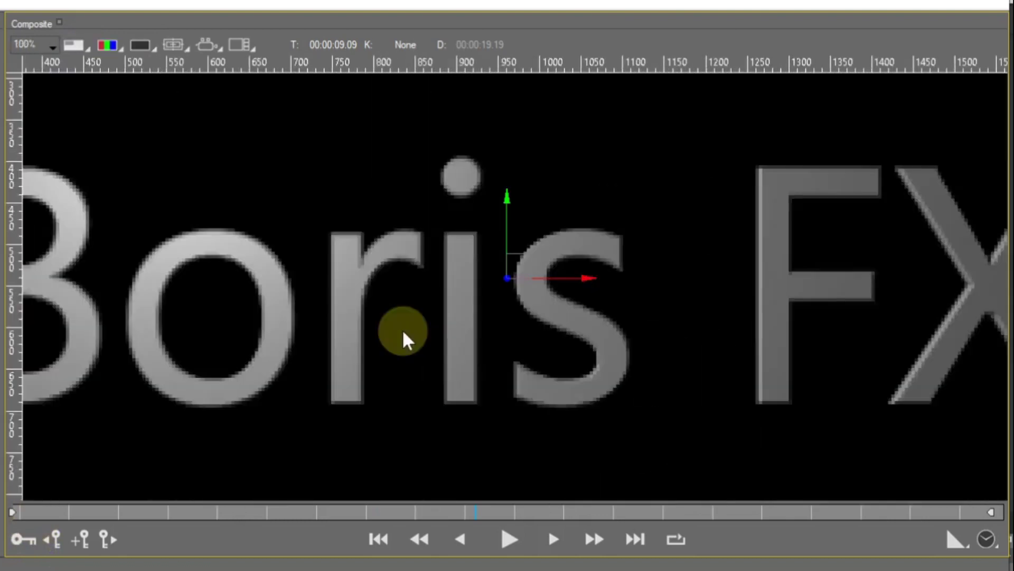
click(83, 50)
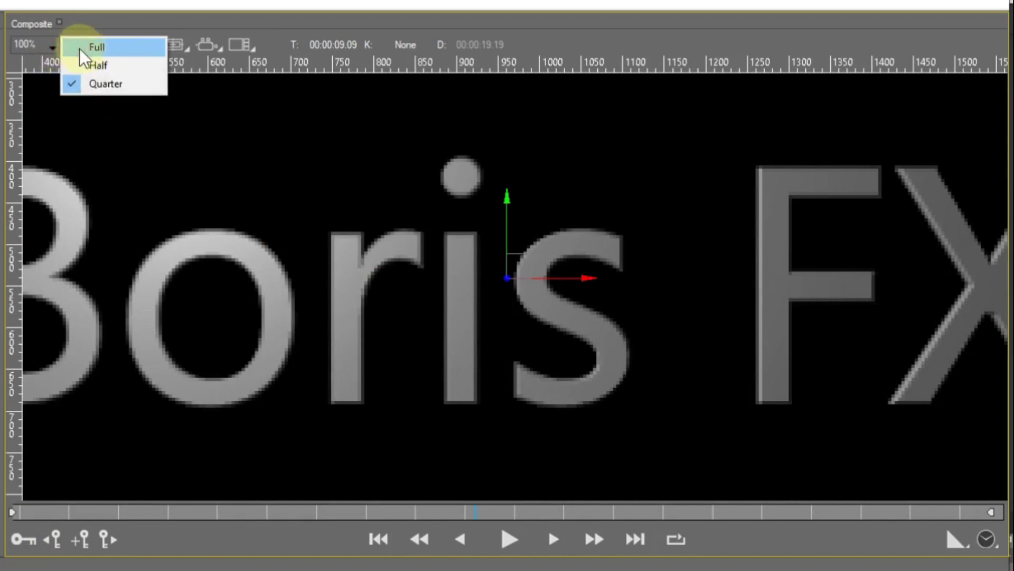
click(77, 47)
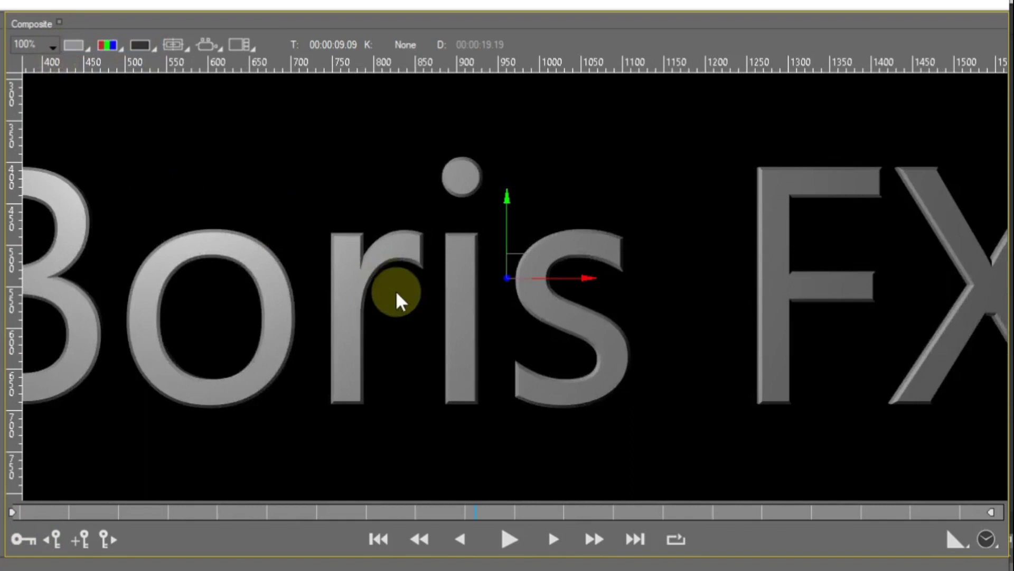
scroll(397, 297, down, 1)
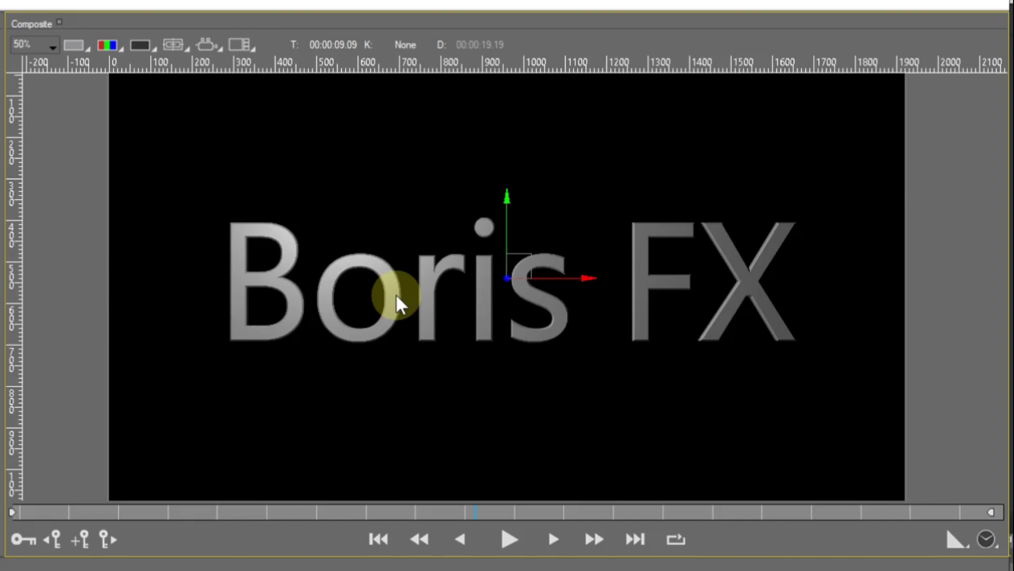
Leave the preview's channel display on RGB and set its background to Composite over Checkerboard.
click(121, 50)
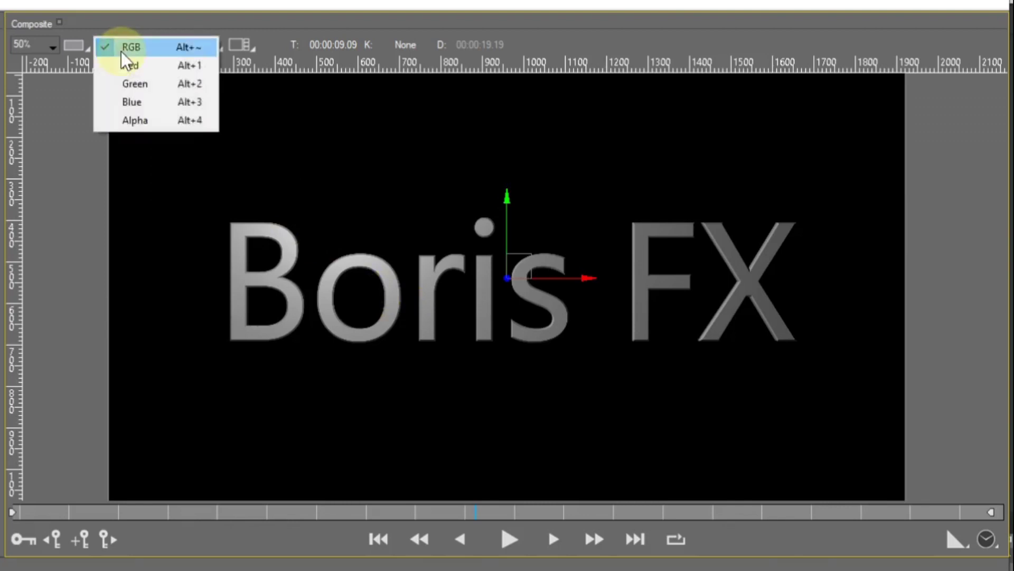
click(74, 172)
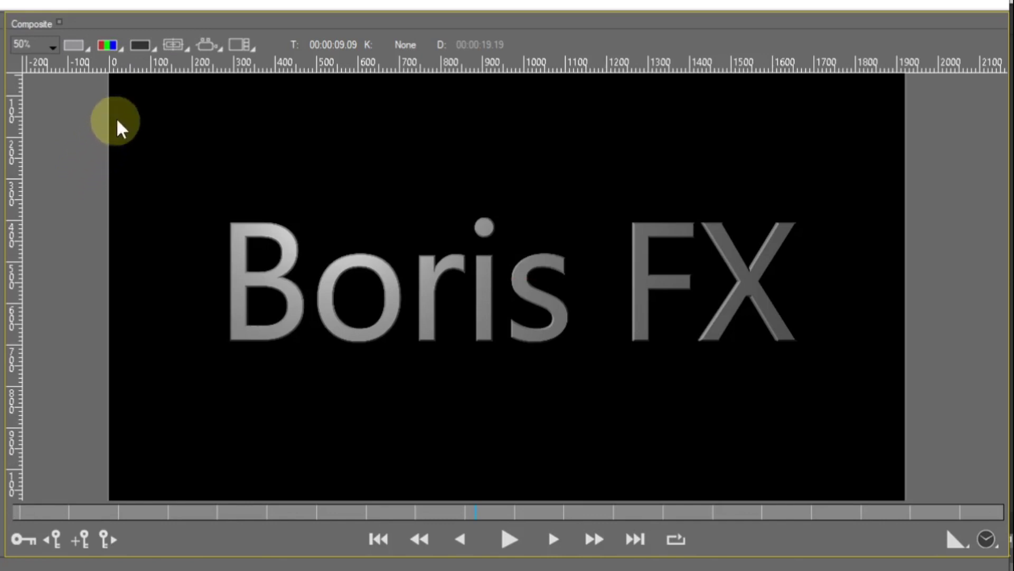
click(154, 49)
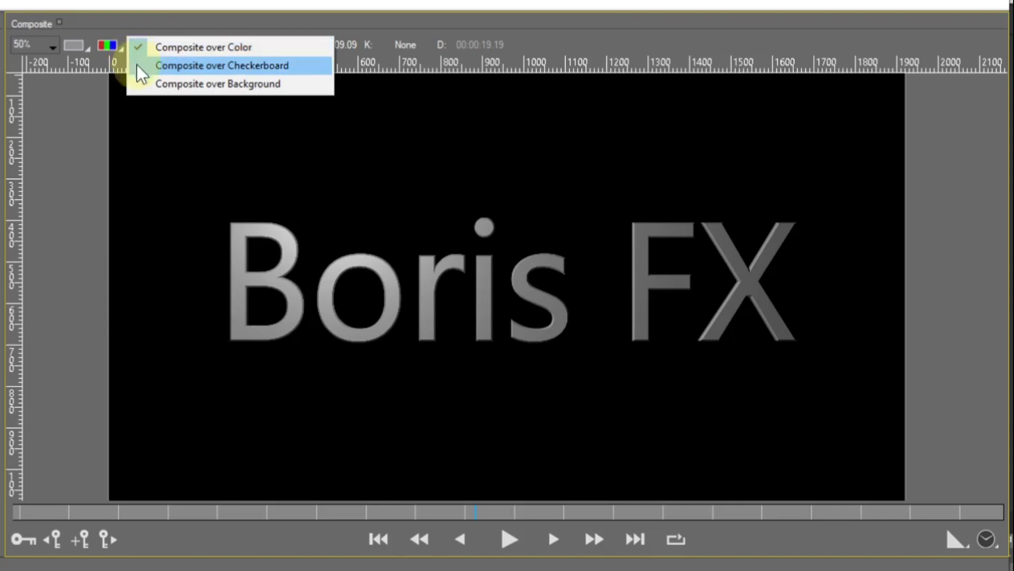
click(136, 65)
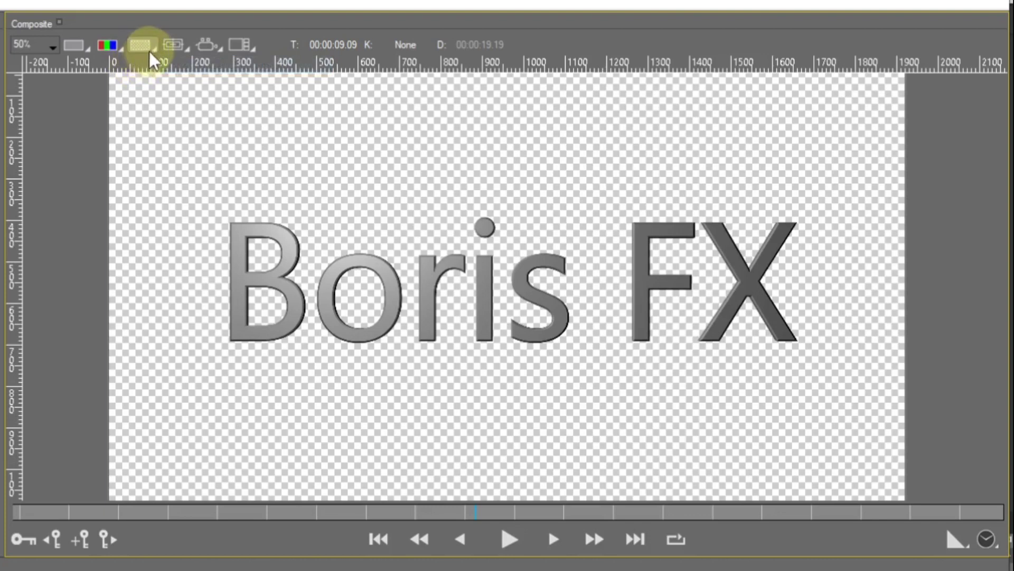
Preview the title using Composite over Background, ending with the preview background set to Composite over Color.
click(150, 50)
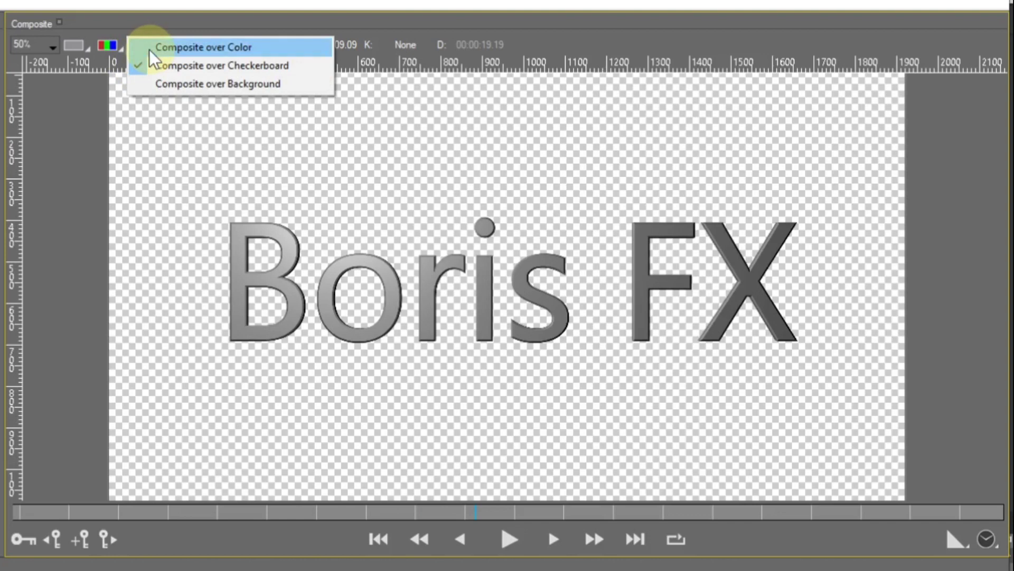
click(139, 83)
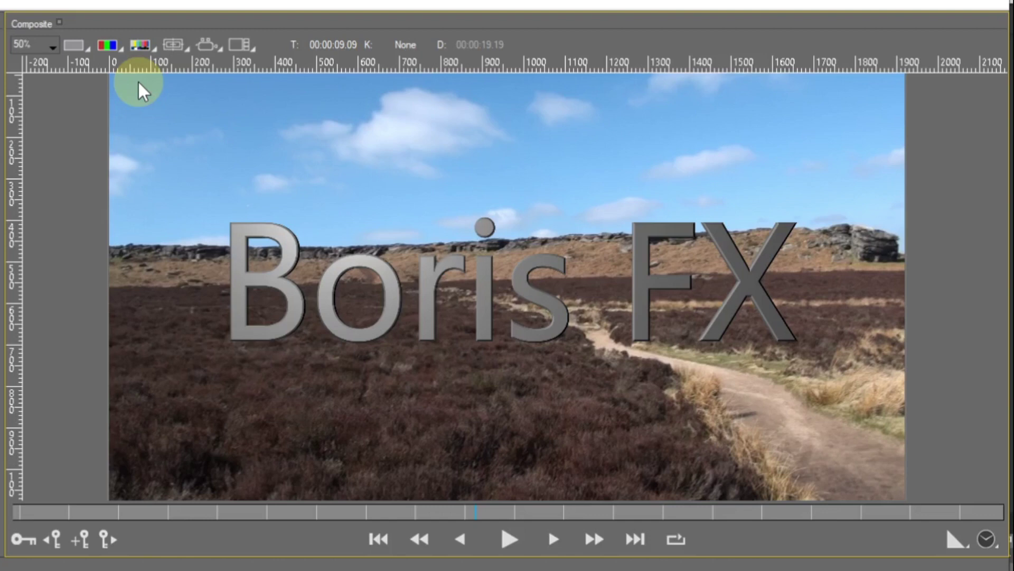
click(152, 50)
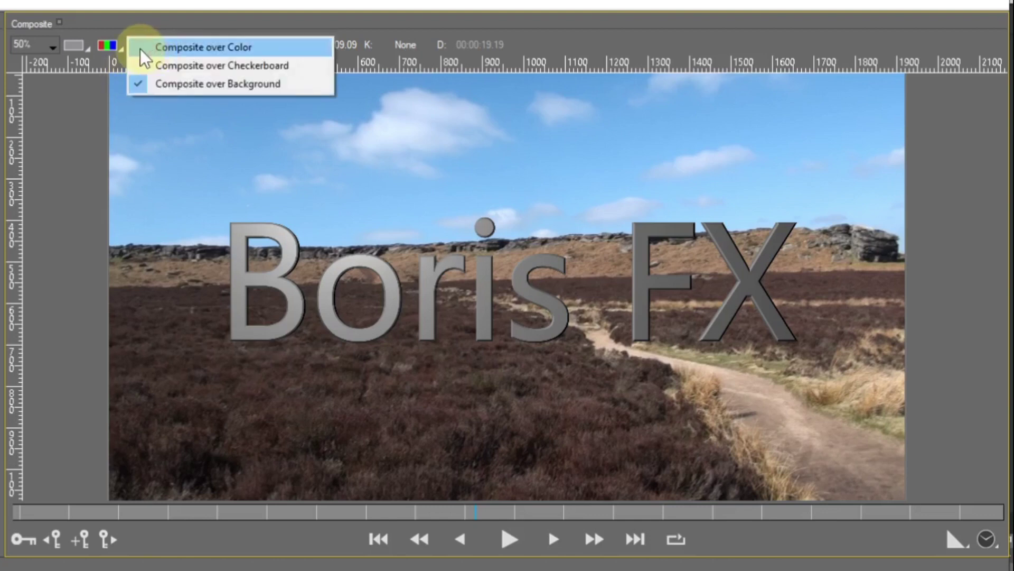
click(140, 49)
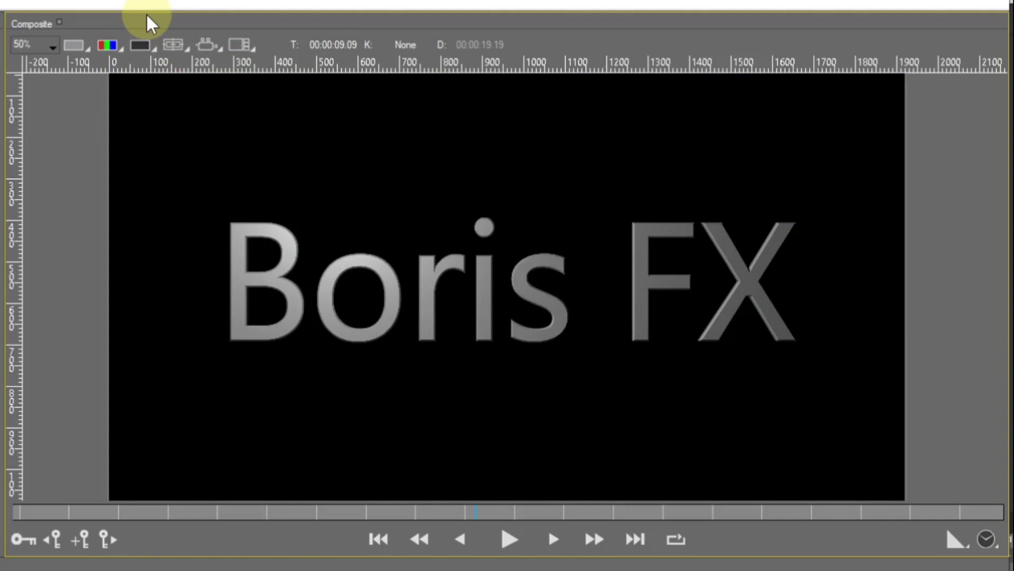
Show the Title Safe overlay on the Composite preview and turn it off again.
click(188, 49)
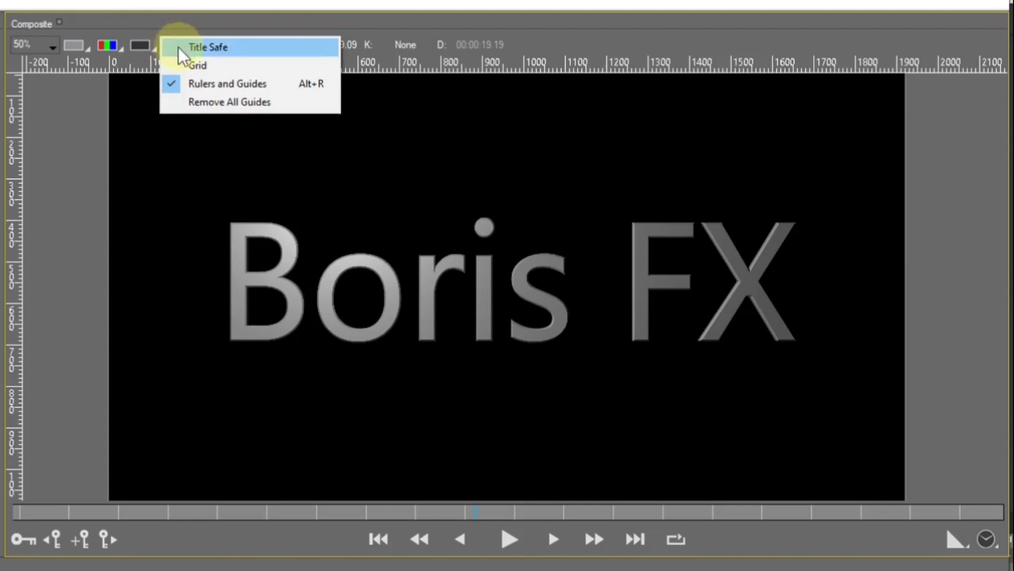
click(179, 47)
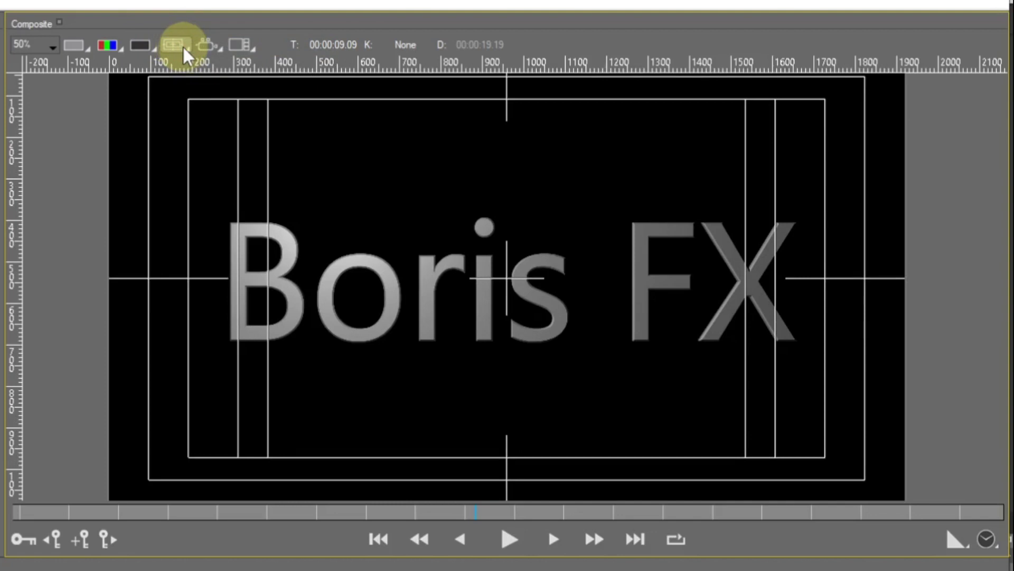
click(185, 46)
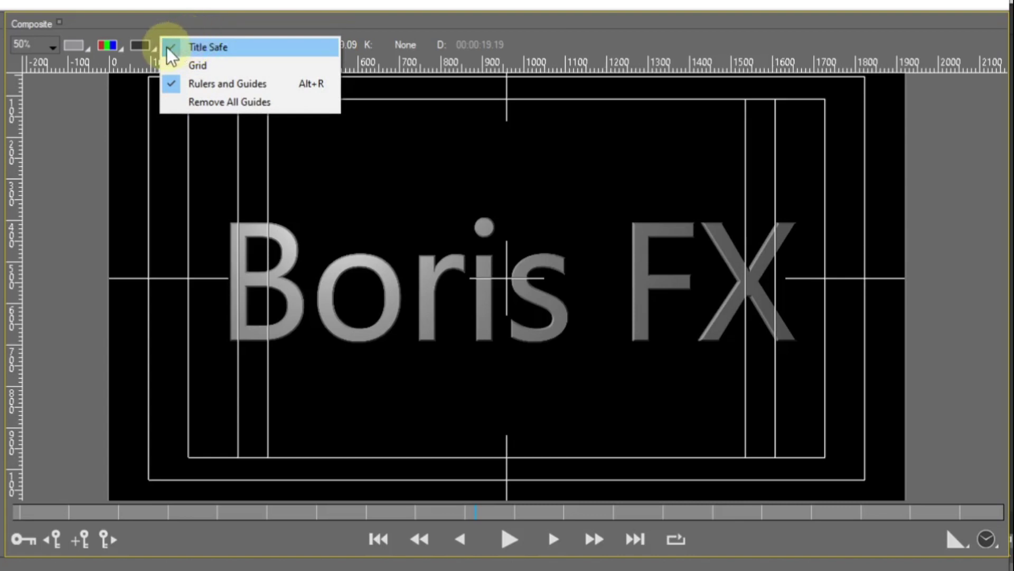
click(166, 47)
Show the Grid overlay on the Composite preview and turn it off again.
click(187, 47)
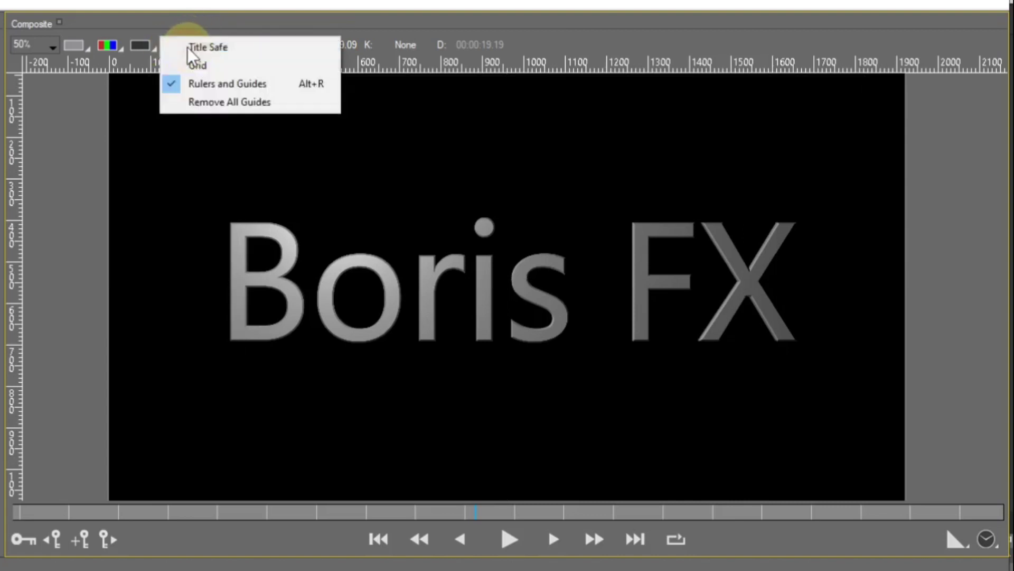
click(170, 64)
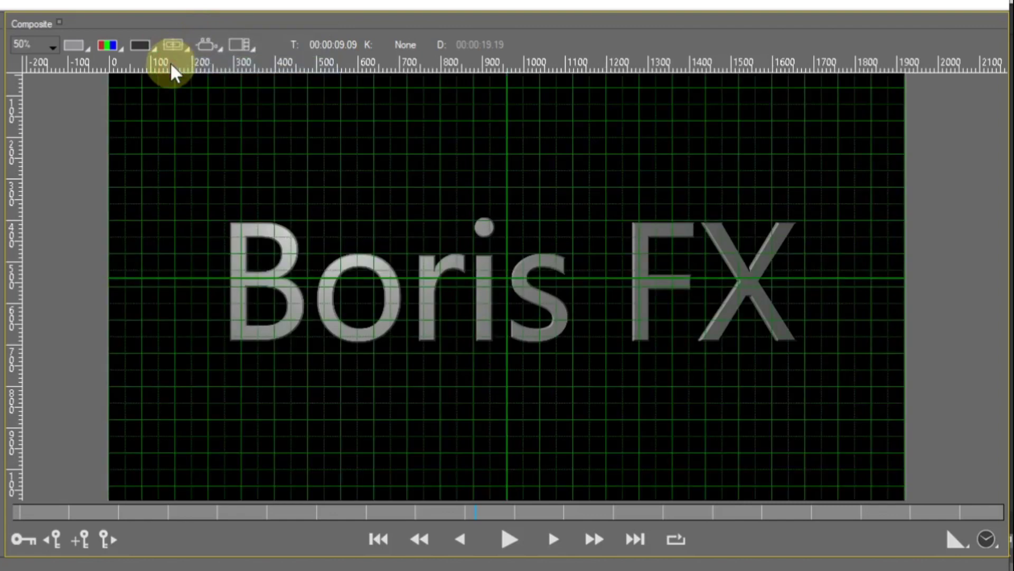
click(186, 48)
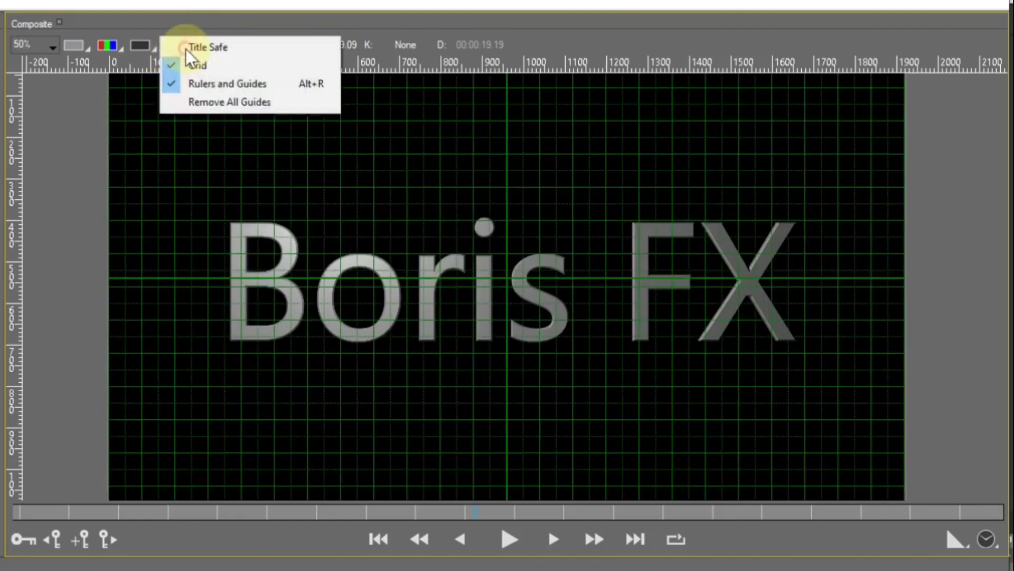
click(172, 65)
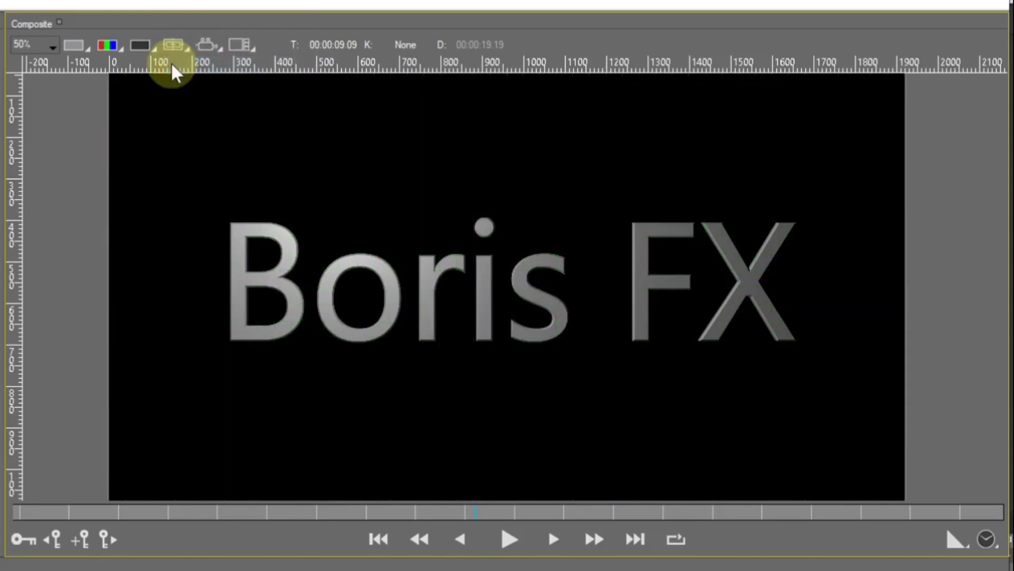
Add a horizontal guide above the title and position it at about 250 on the vertical ruler.
click(182, 47)
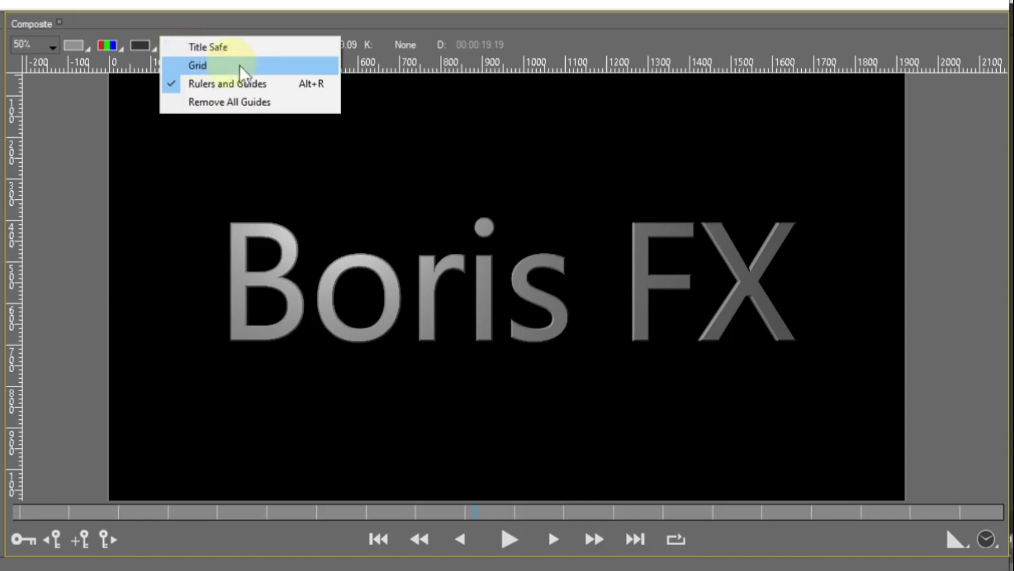
click(387, 66)
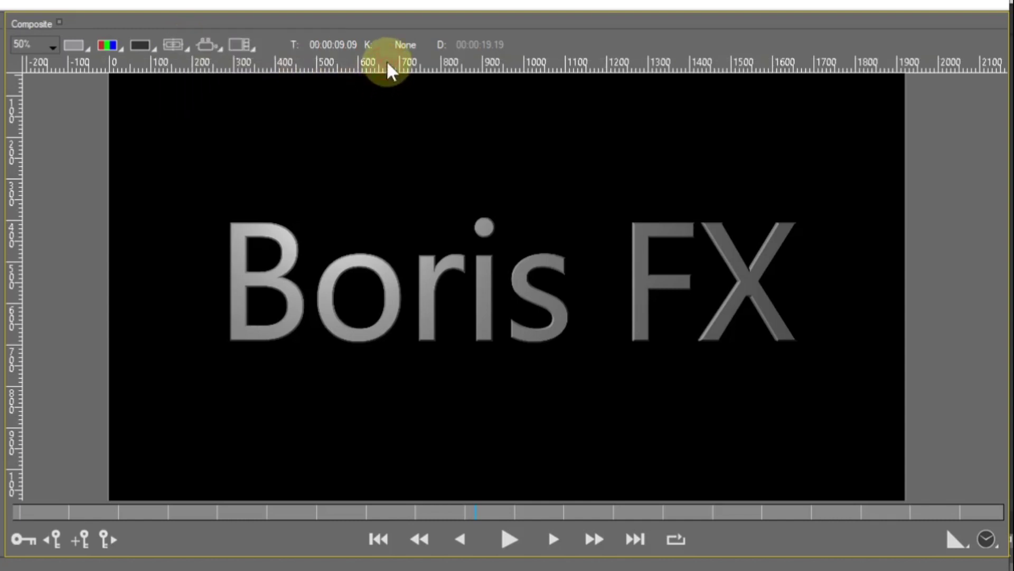
drag(387, 62, 375, 115)
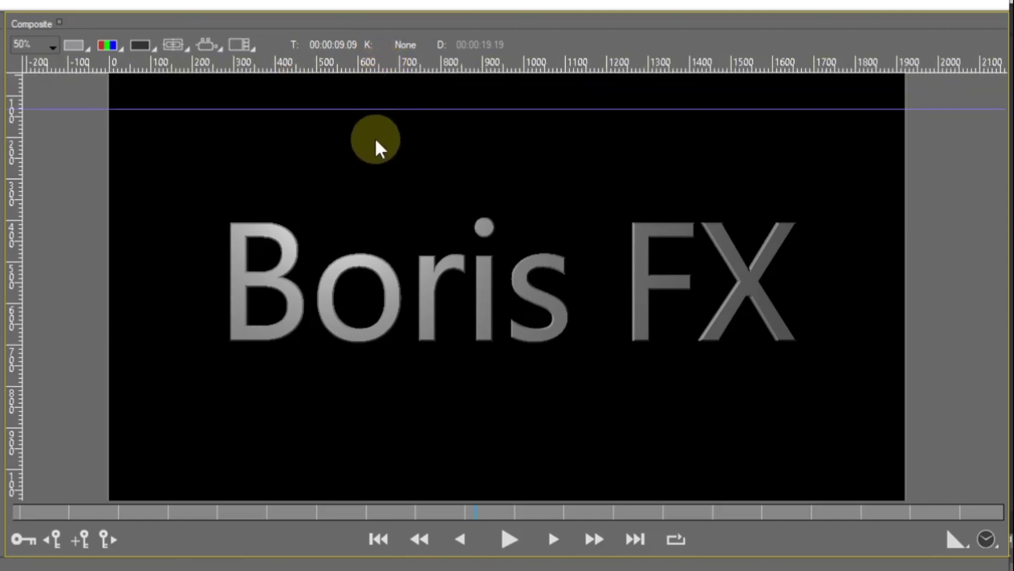
click(388, 110)
drag(389, 109, 380, 153)
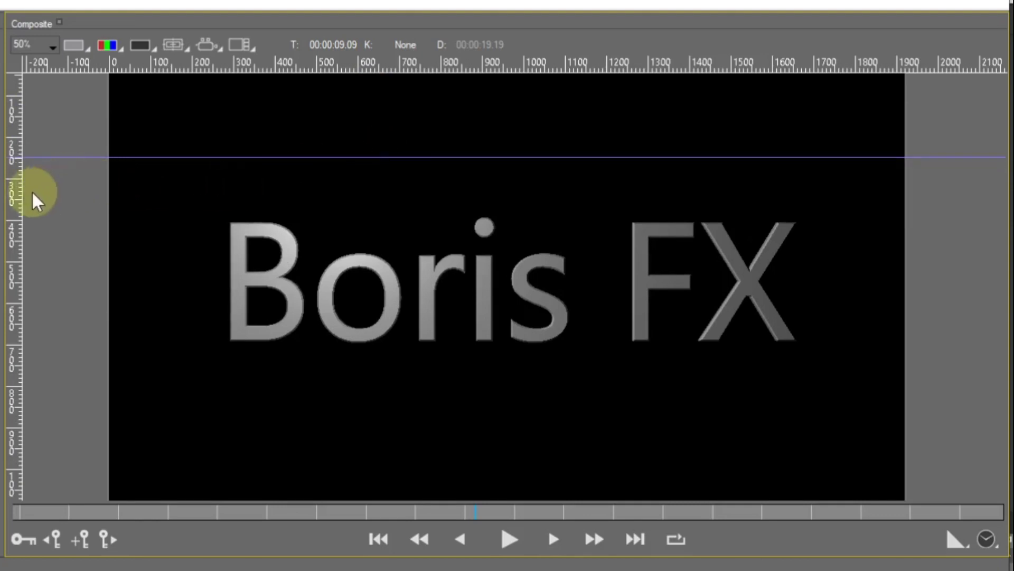
Place a vertical guide at about 30 on the horizontal ruler, and remove all guides from the preview.
mouse_move(15, 195)
mouse_down()
mouse_move(36, 198)
mouse_move(29, 206)
mouse_up()
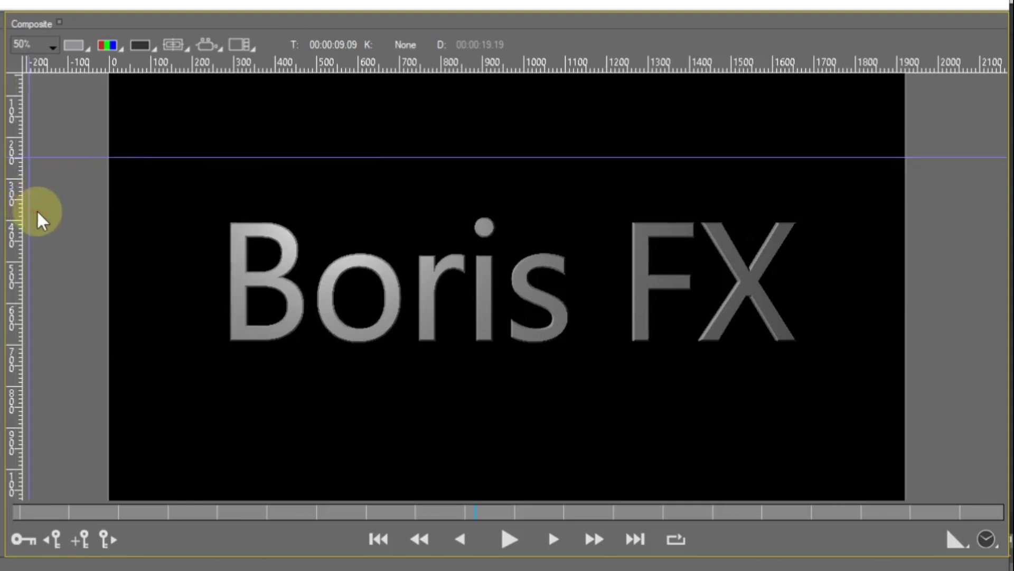
key(ctrl+z)
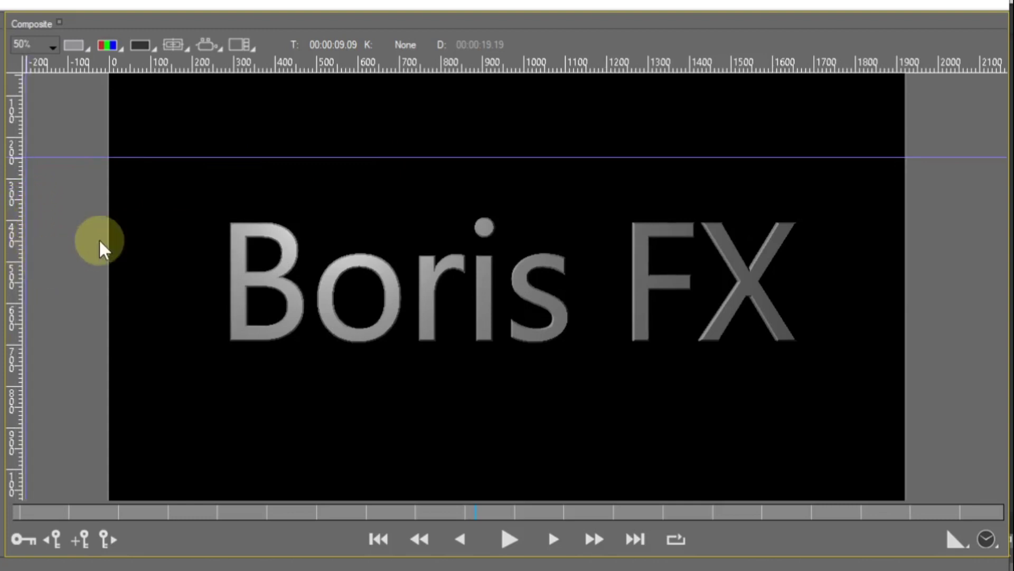
drag(23, 230, 42, 234)
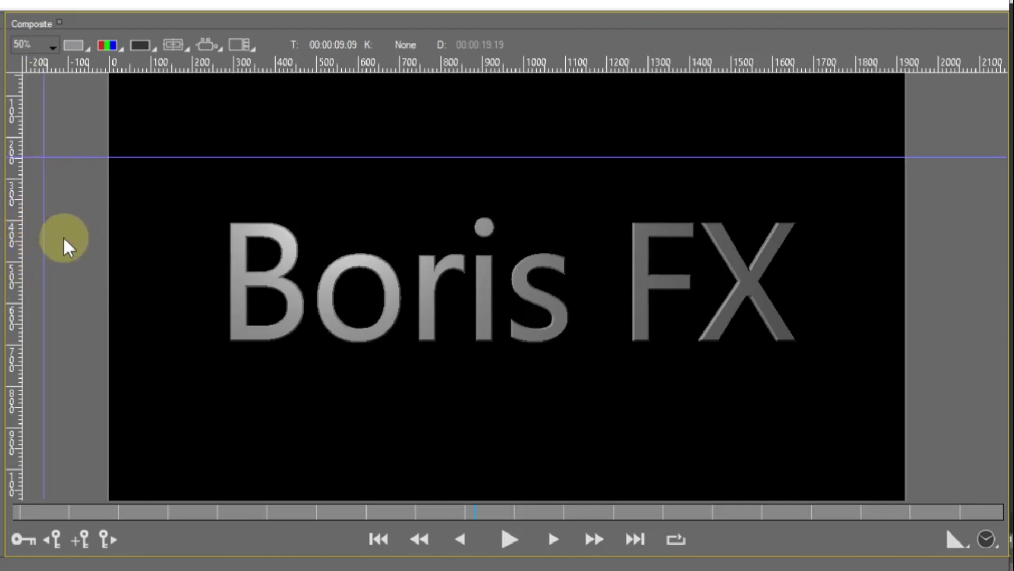
drag(45, 229, 122, 304)
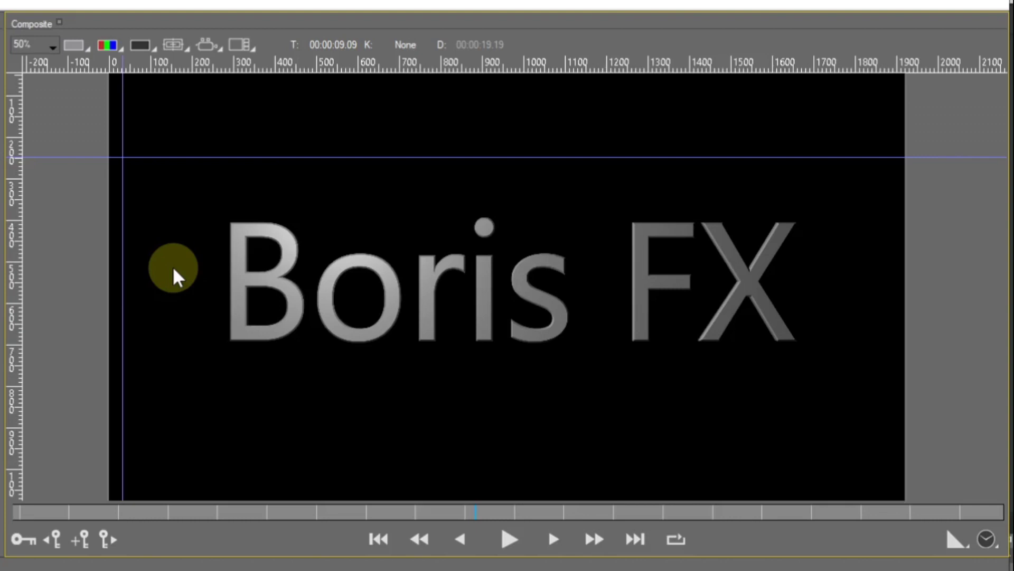
click(188, 52)
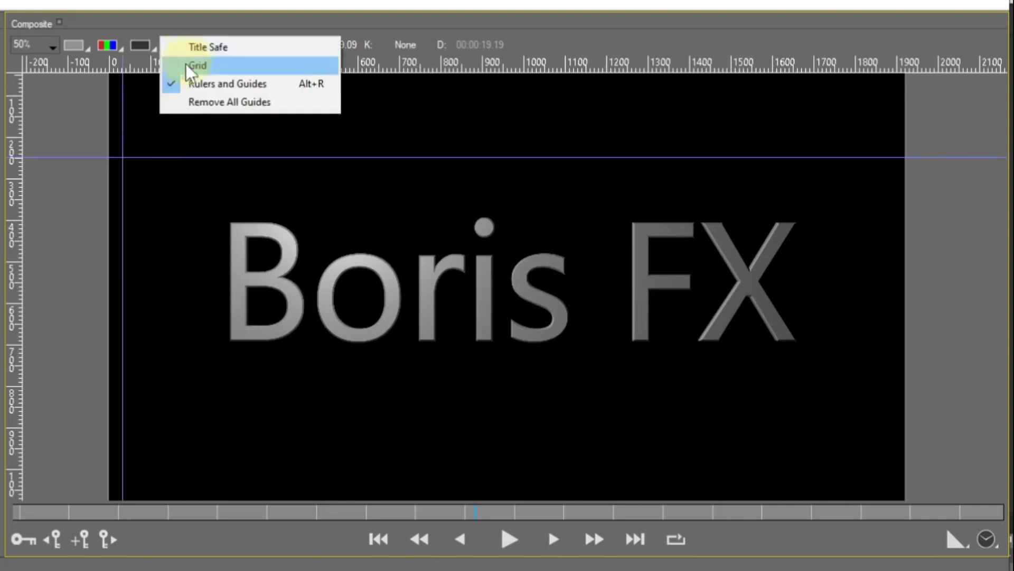
click(177, 99)
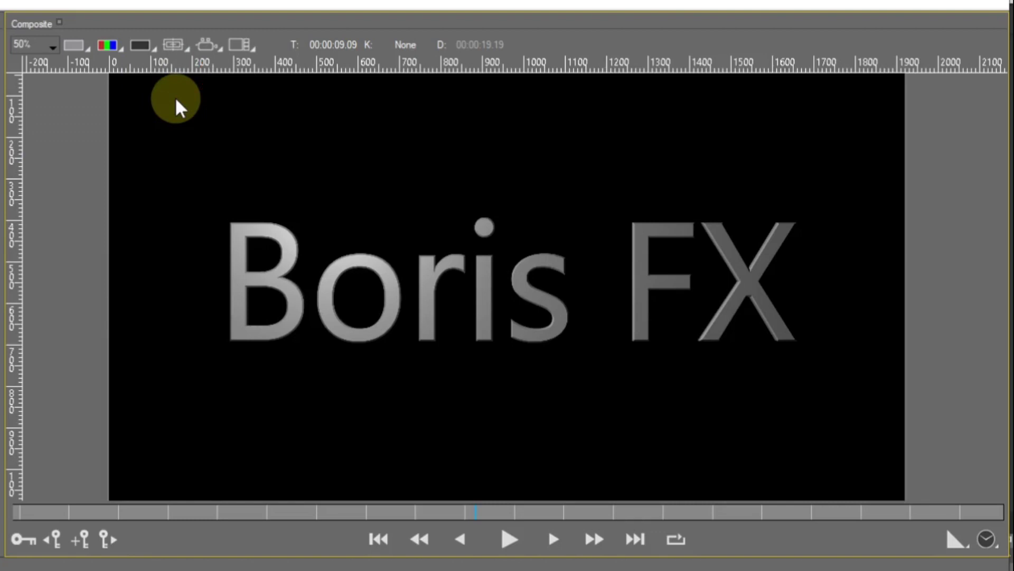
View the available camera views and compare the Dual Horizontal, Dual Vertical, Triple Left and Four preview layouts, returning to Single.
click(206, 46)
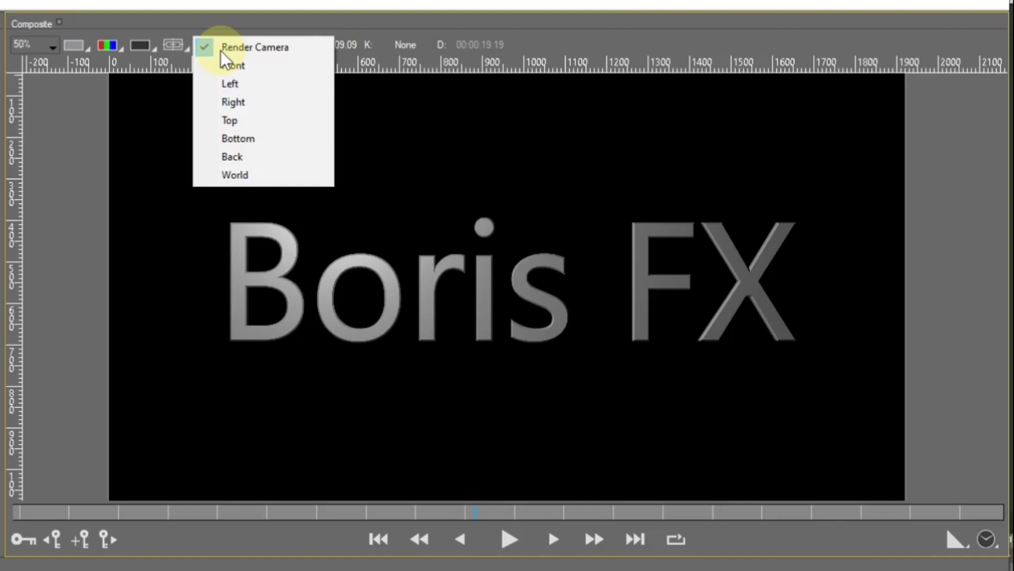
click(176, 100)
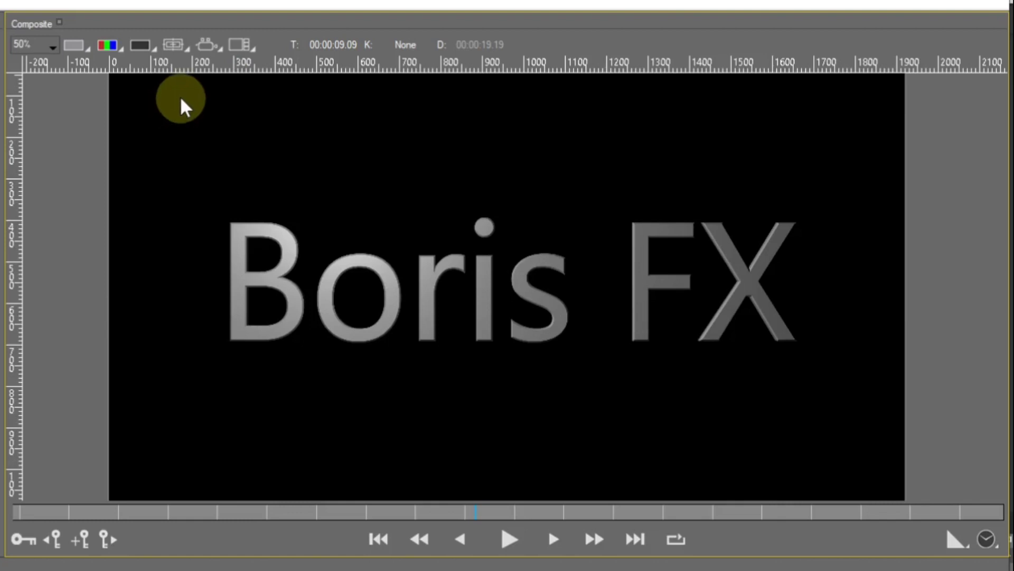
click(247, 47)
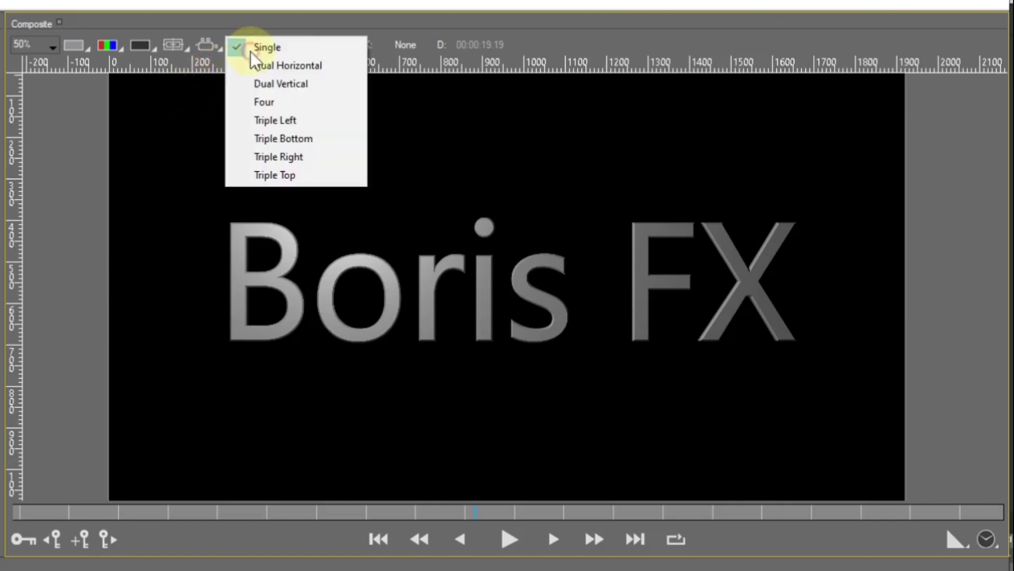
click(240, 64)
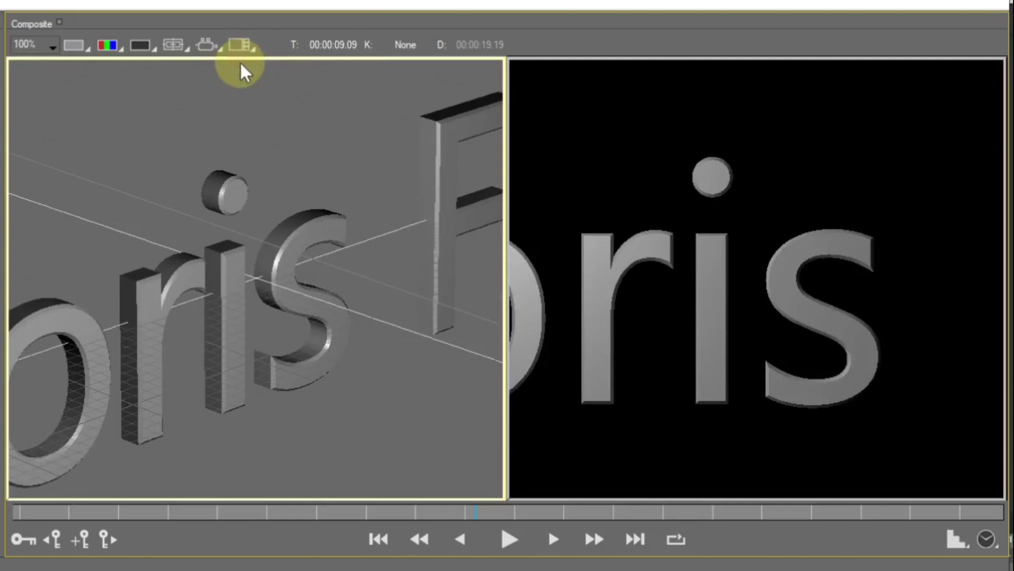
click(254, 50)
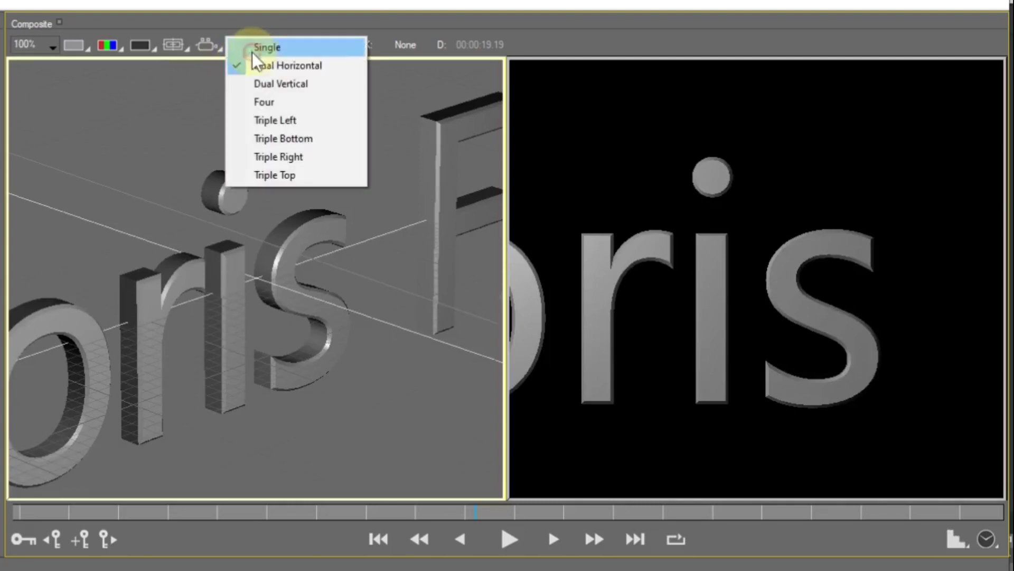
click(242, 83)
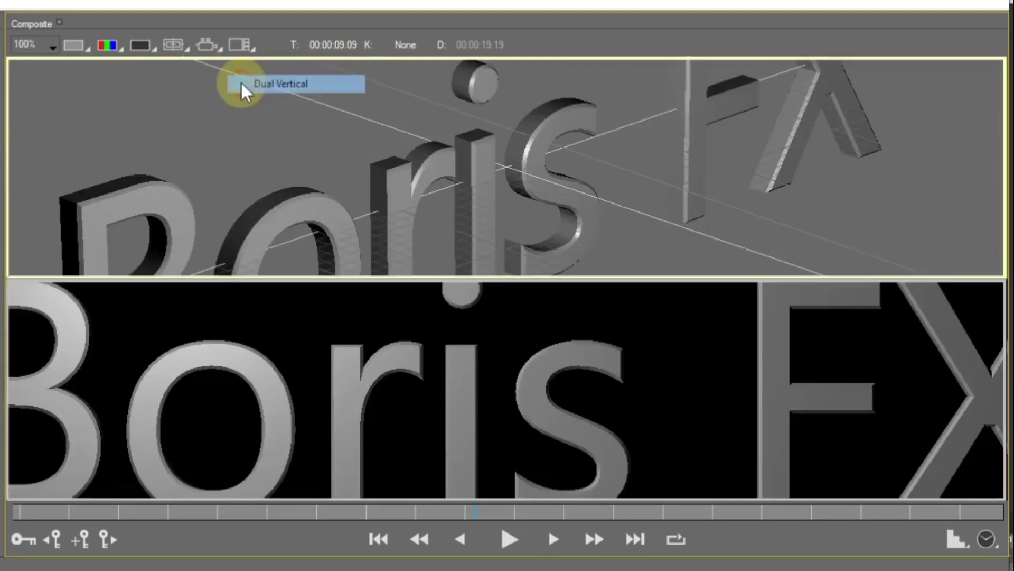
click(255, 49)
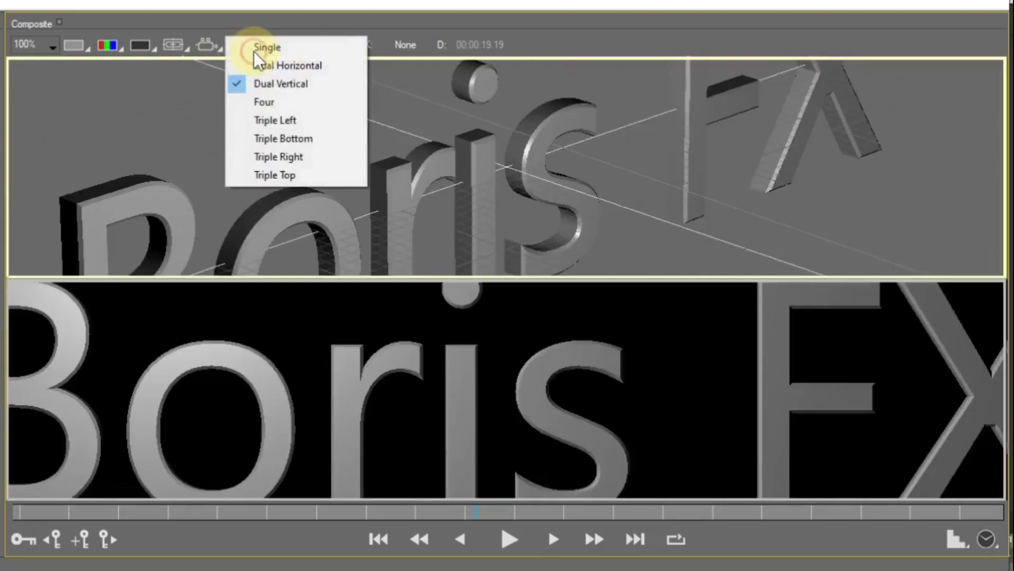
click(238, 120)
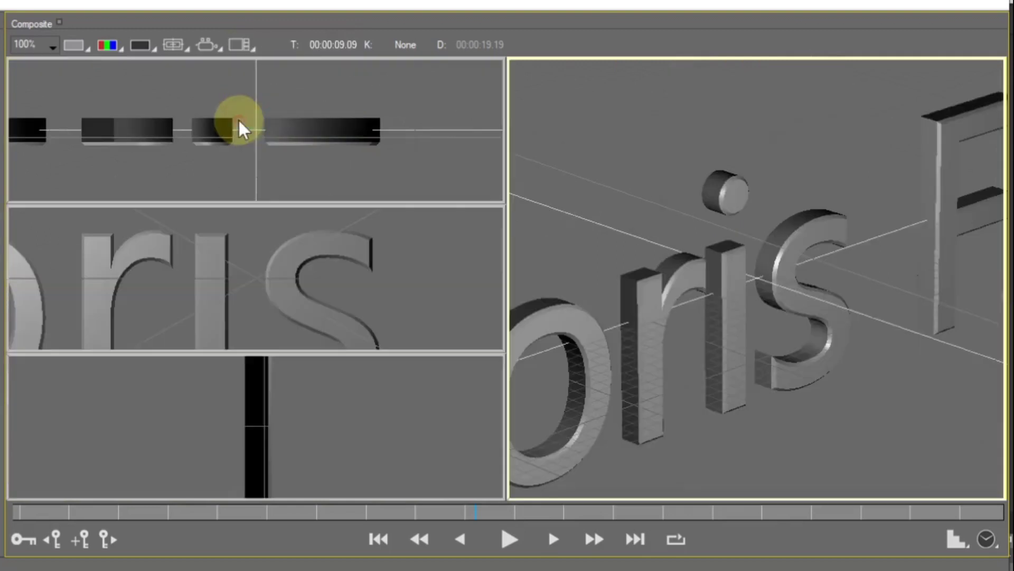
click(254, 52)
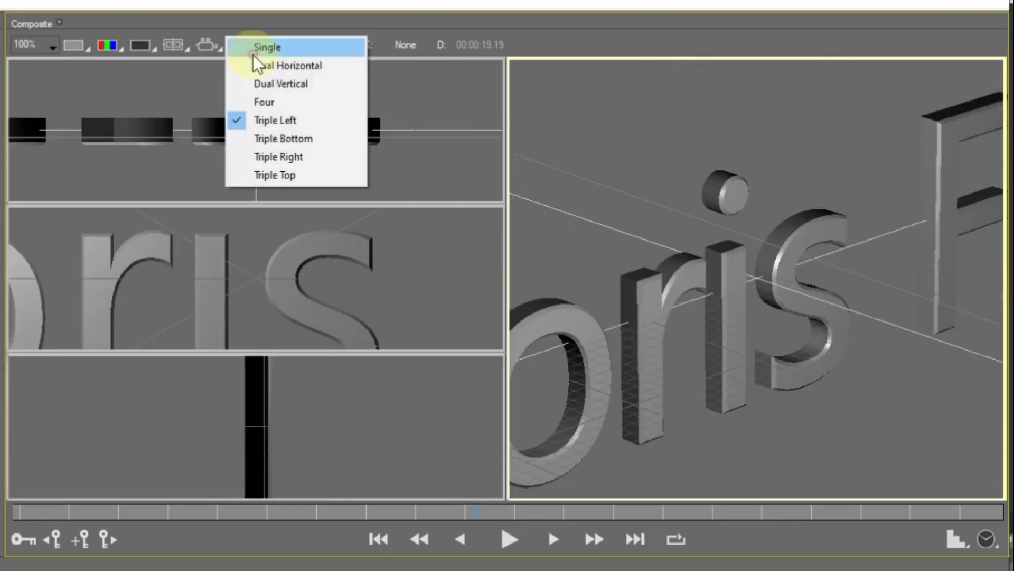
click(242, 102)
click(252, 52)
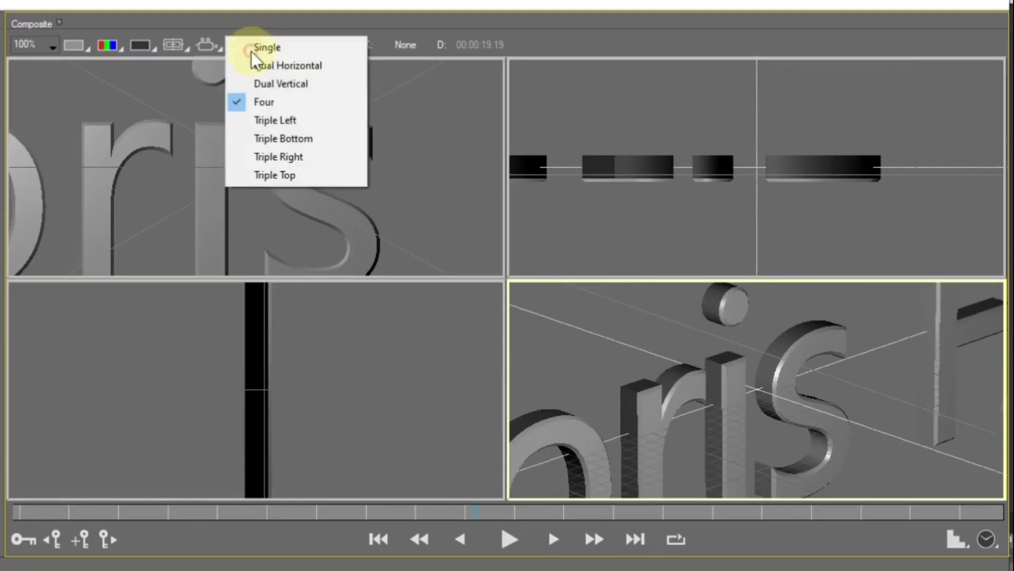
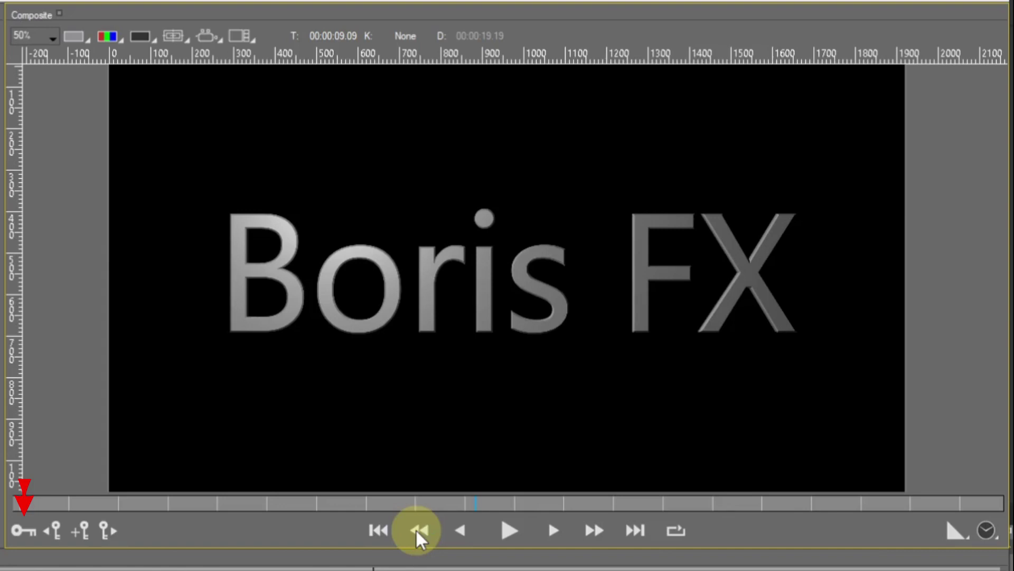
Switch keyframe animation mode on and off again, and select the Boris FX text track in the timeline.
click(22, 530)
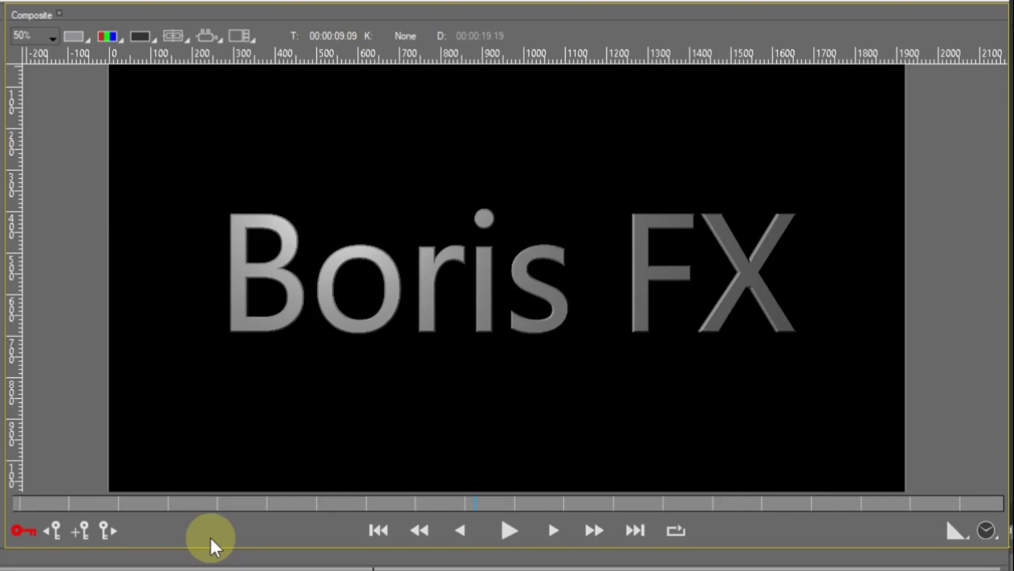
click(36, 532)
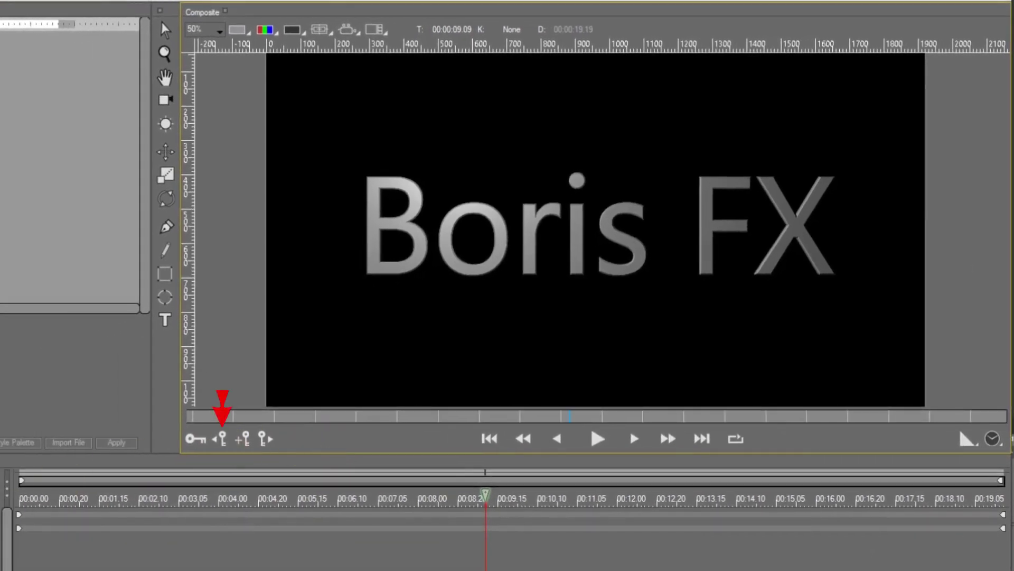
click(507, 527)
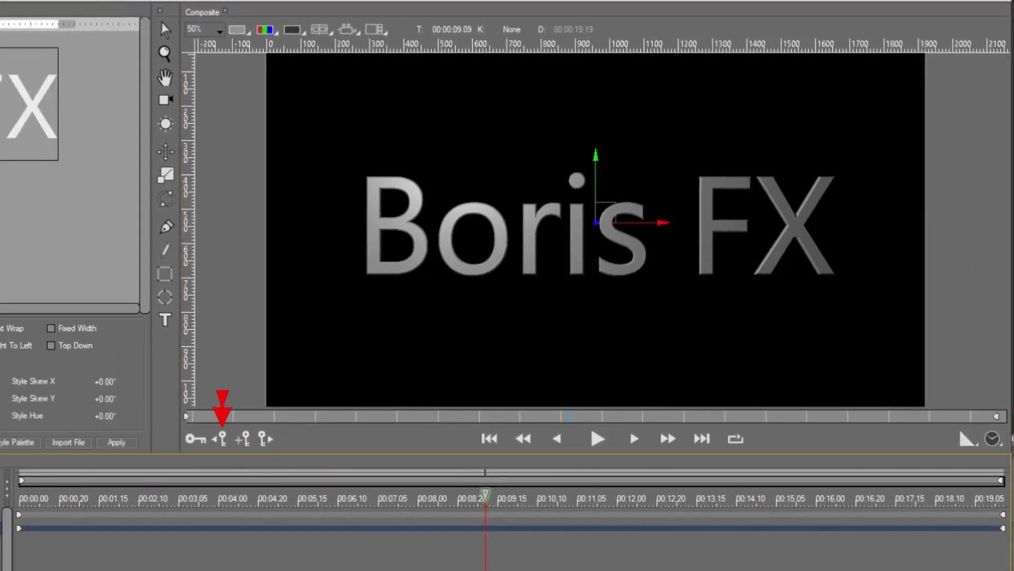
Jump to the text track's first keyframe, add a keyframe at 00:00:05.05, and advance to the next keyframe at the end.
click(219, 443)
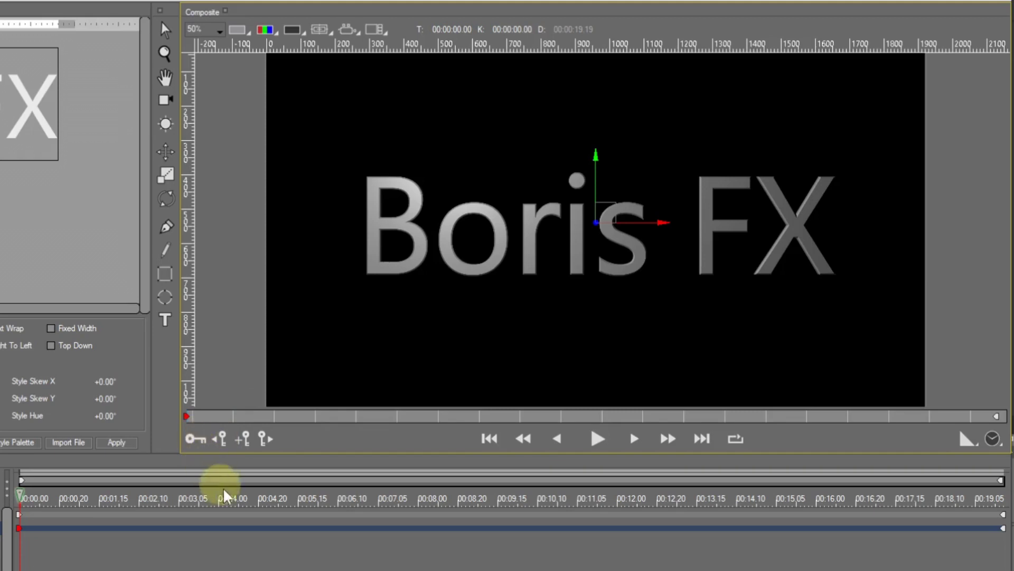
click(279, 503)
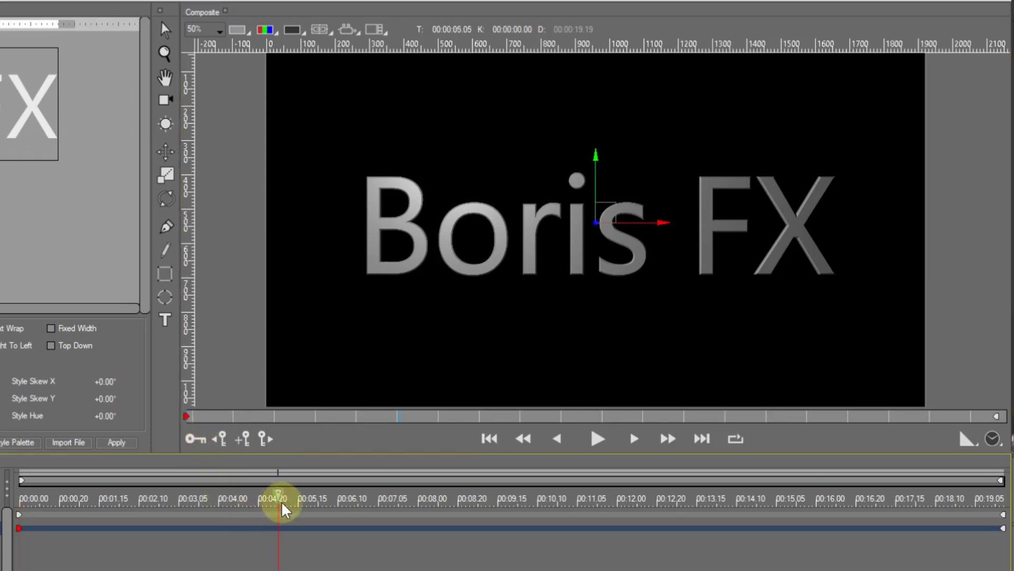
click(239, 443)
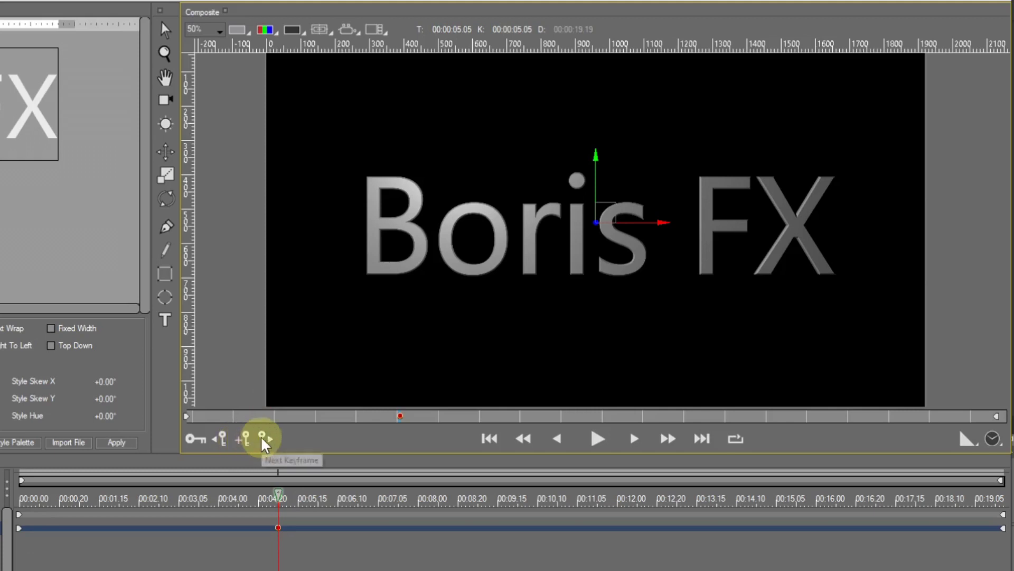
click(262, 438)
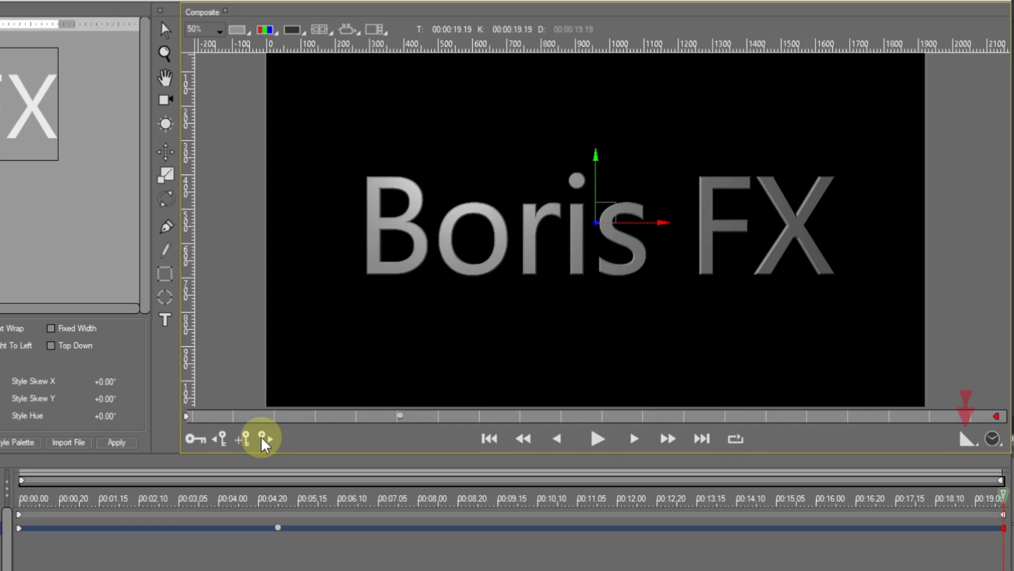
View the preview quality options High and Draft, and the playback options Time Accurate and Frame Accurate.
click(969, 441)
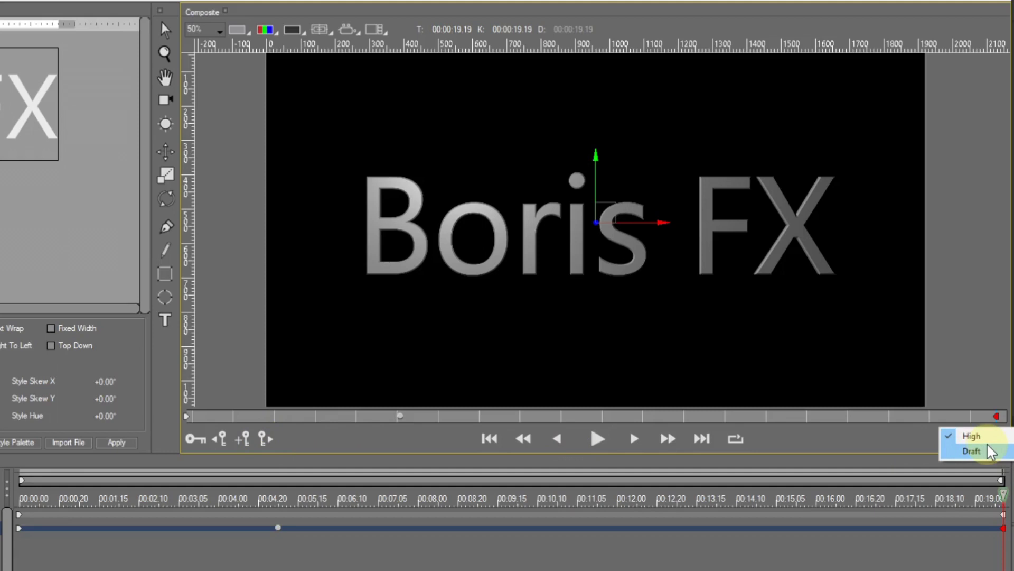
click(880, 446)
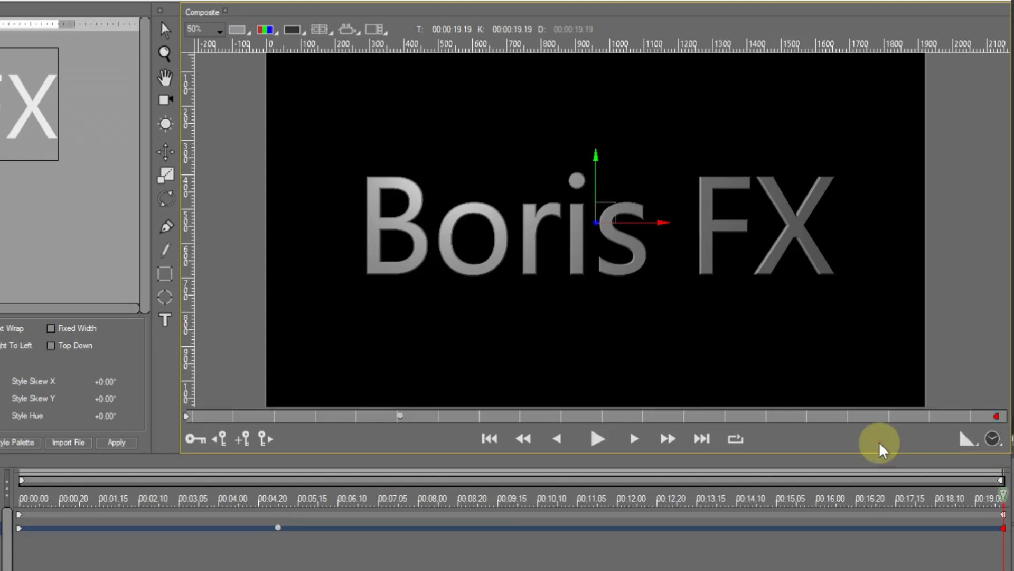
click(998, 443)
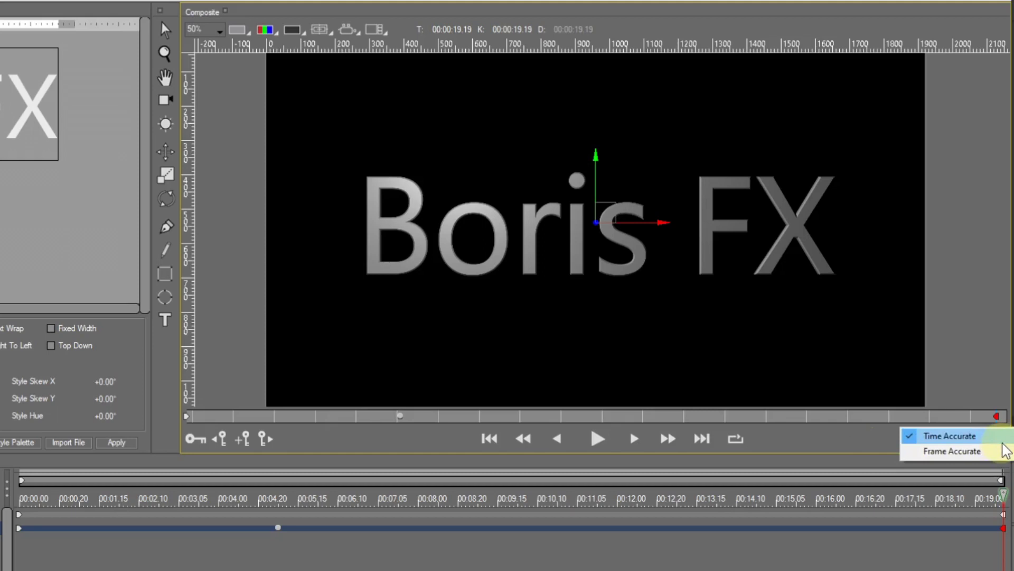
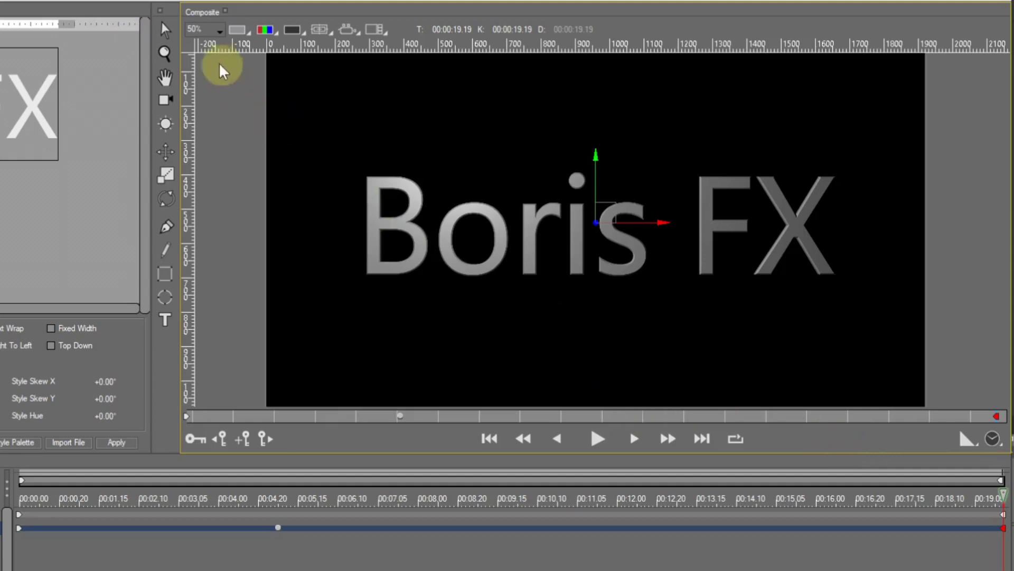
Try the Selection tool on the title, and use the Zoom tool to magnify the preview up to 200% and reduce it to 25%.
click(167, 29)
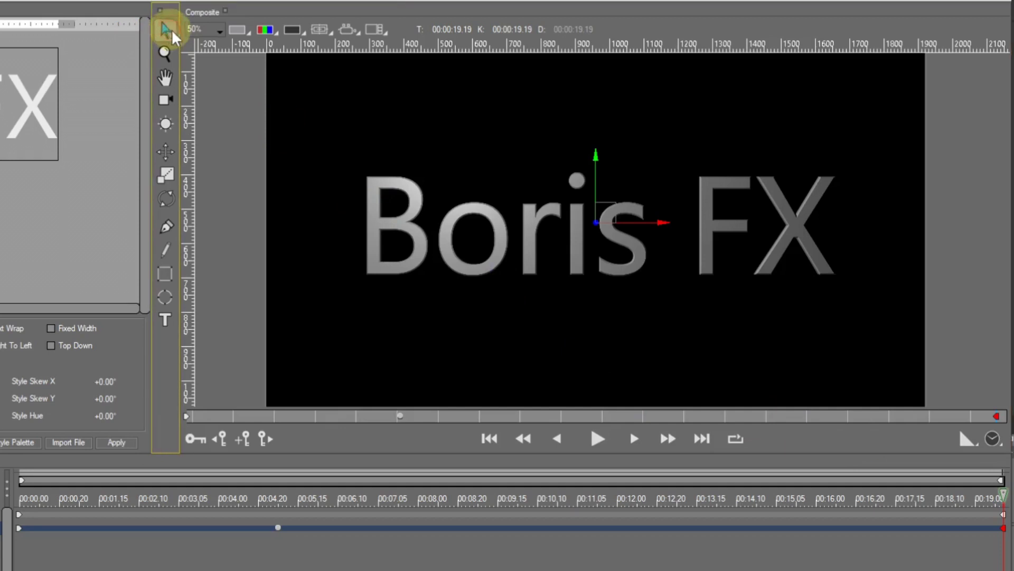
click(579, 271)
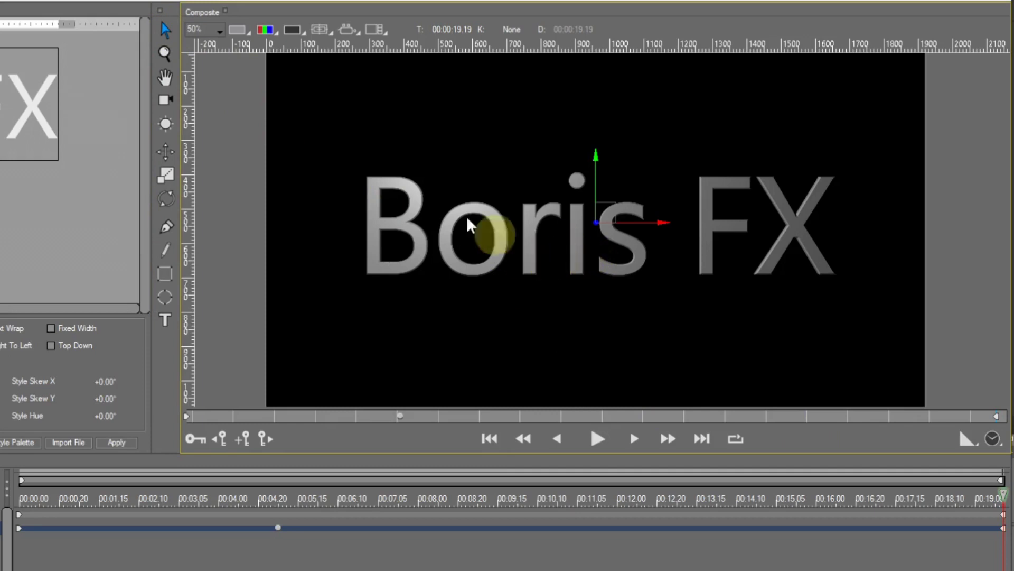
click(165, 51)
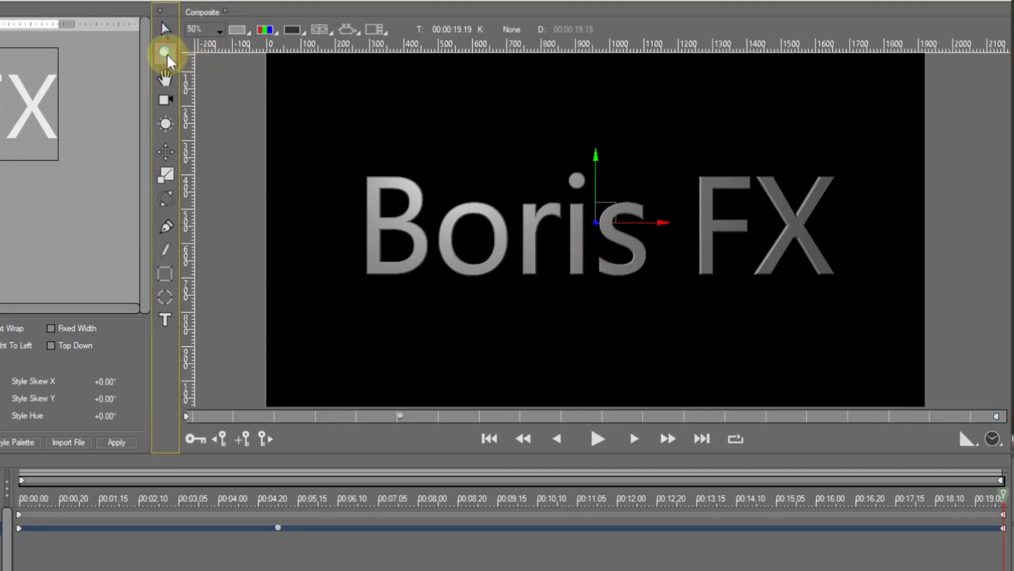
click(581, 245)
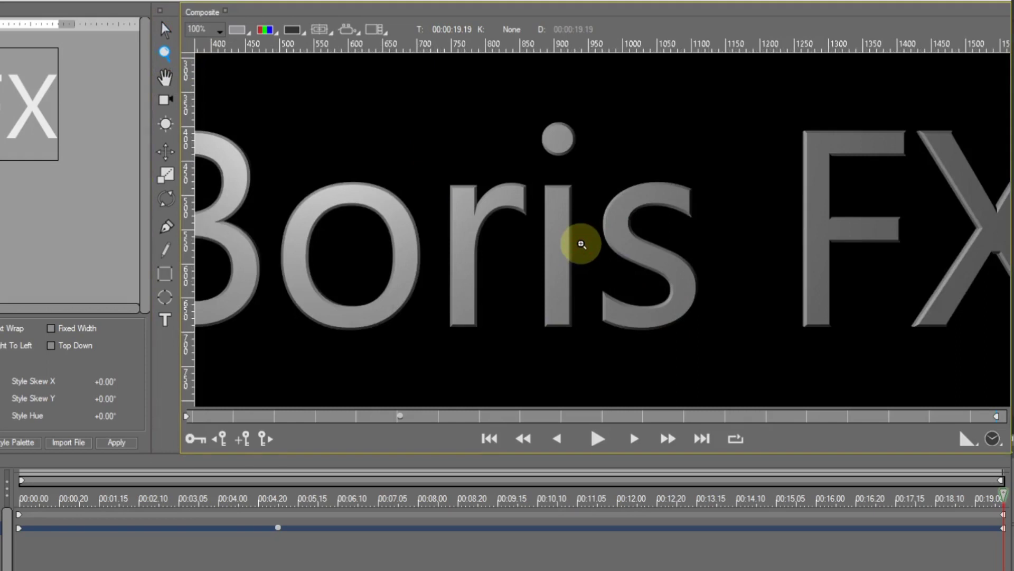
alt+click(581, 244)
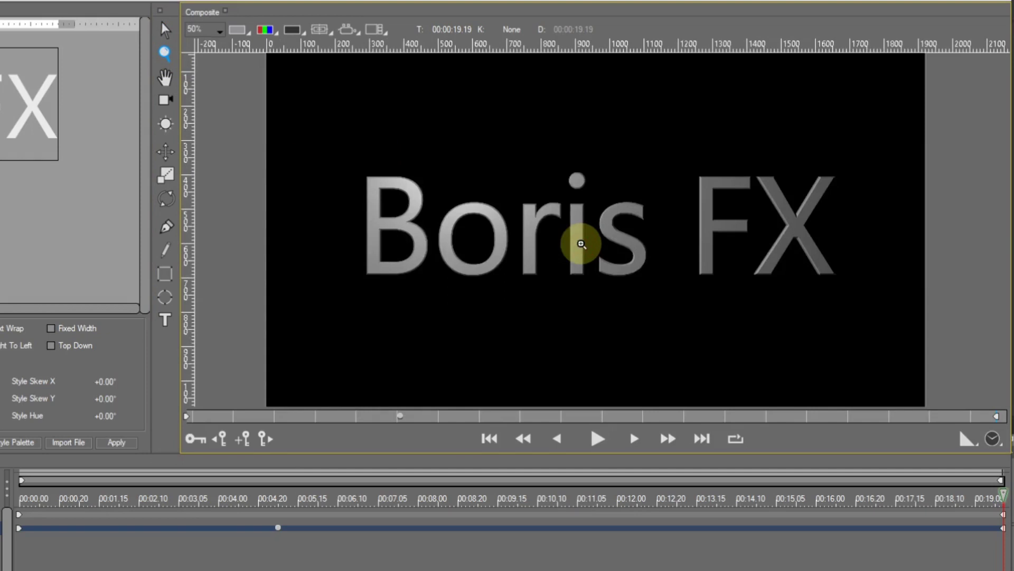
click(581, 244)
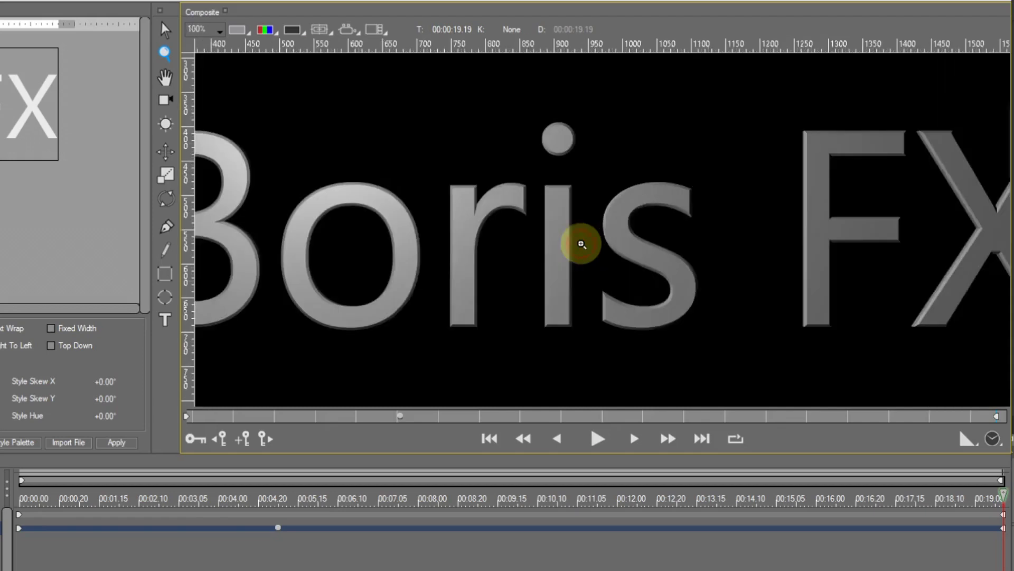
click(582, 244)
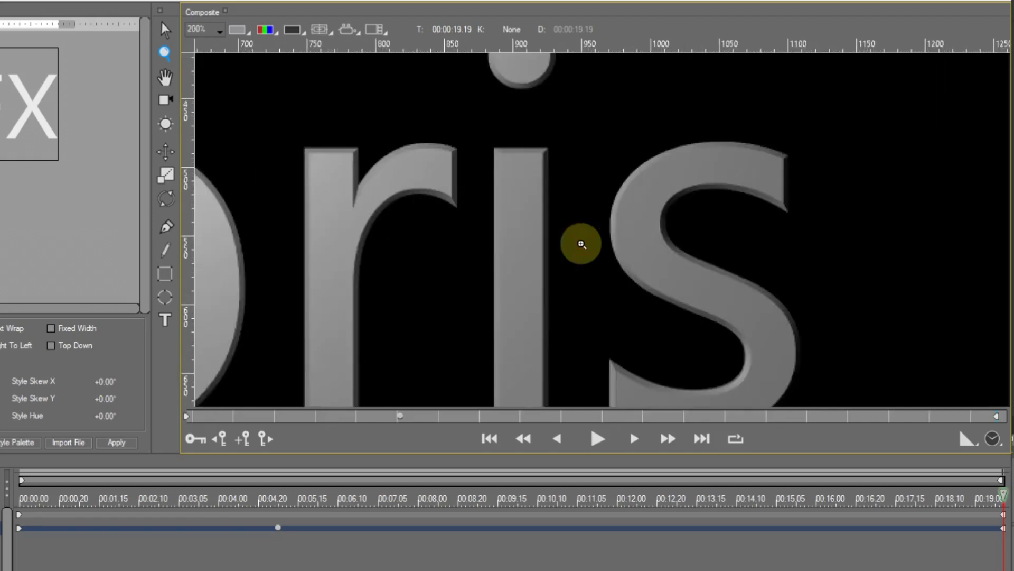
alt+click(581, 244)
alt+click(581, 244)
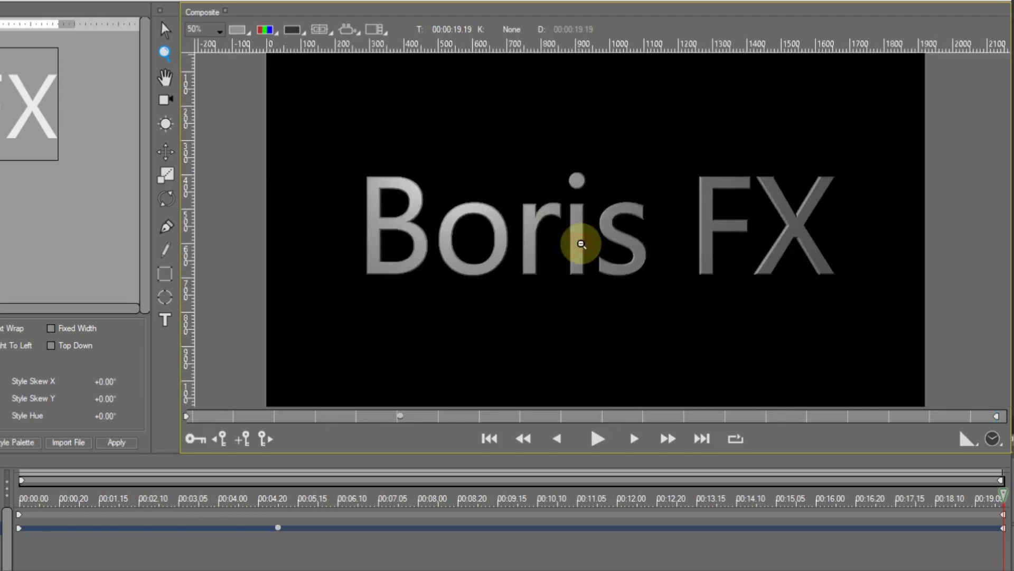
alt+click(581, 245)
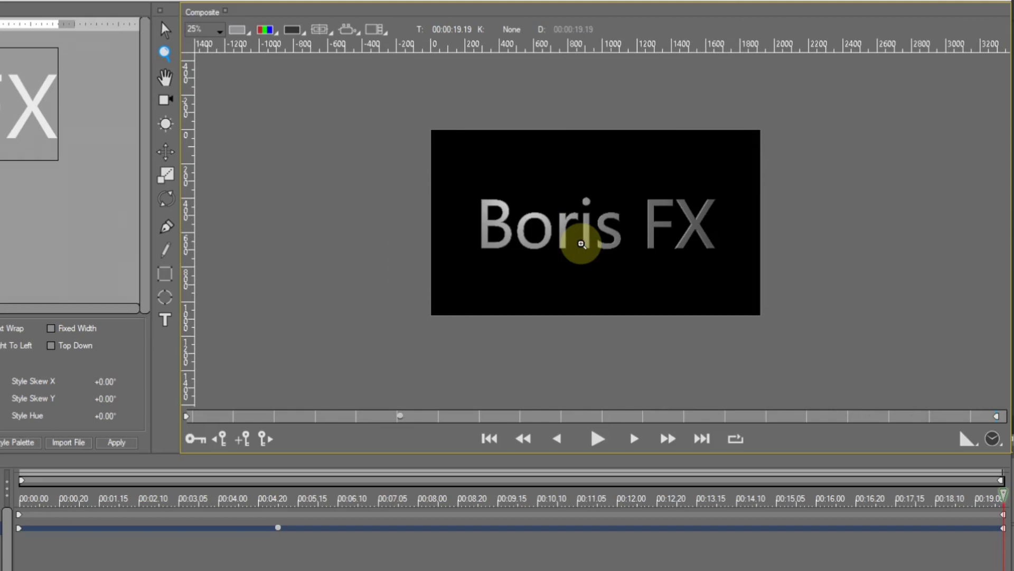
click(582, 244)
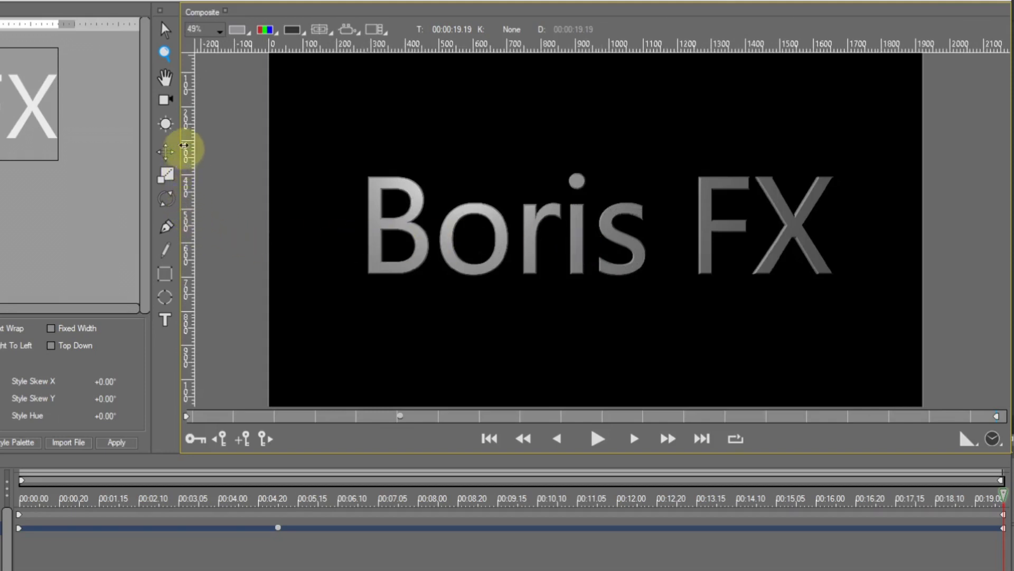
Zoom the preview in and out, returning to 50%, and pan the canvas slightly with the Hand and Selection tools.
click(170, 76)
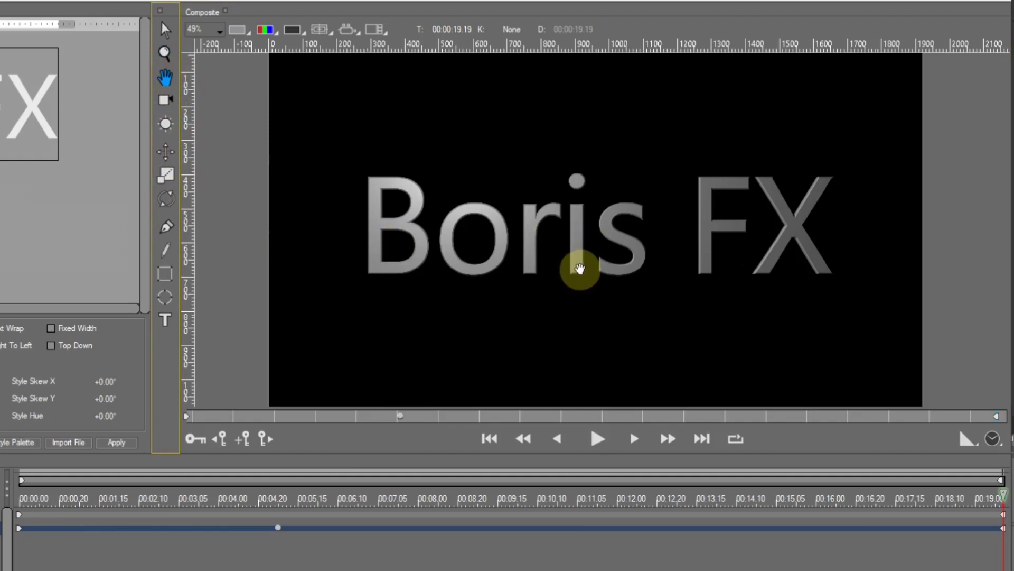
scroll(579, 270, up, 1)
scroll(581, 269, down, 3)
scroll(582, 268, up, 3)
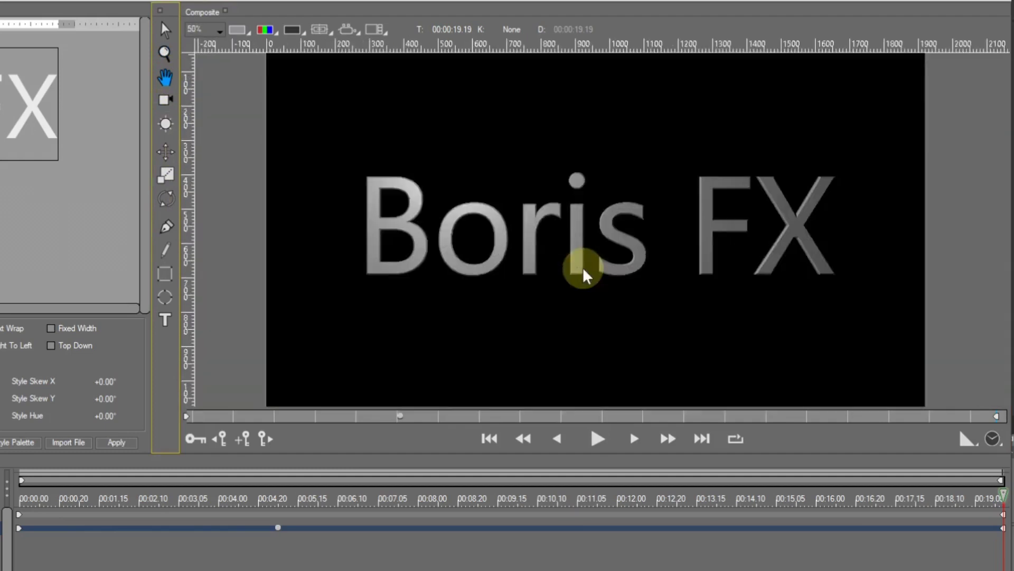
scroll(583, 268, down, 2)
scroll(583, 268, up, 2)
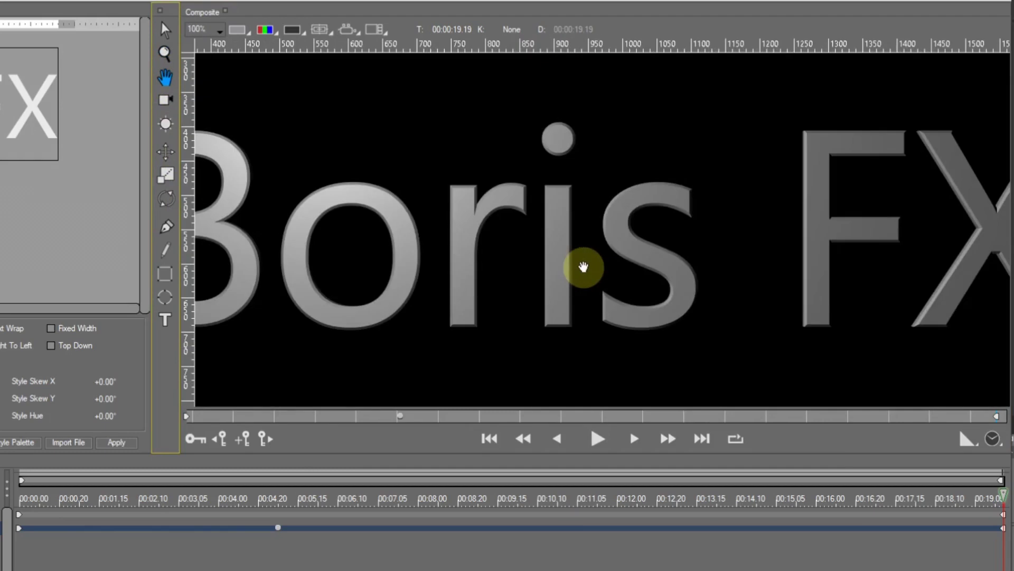
scroll(583, 267, down, 1)
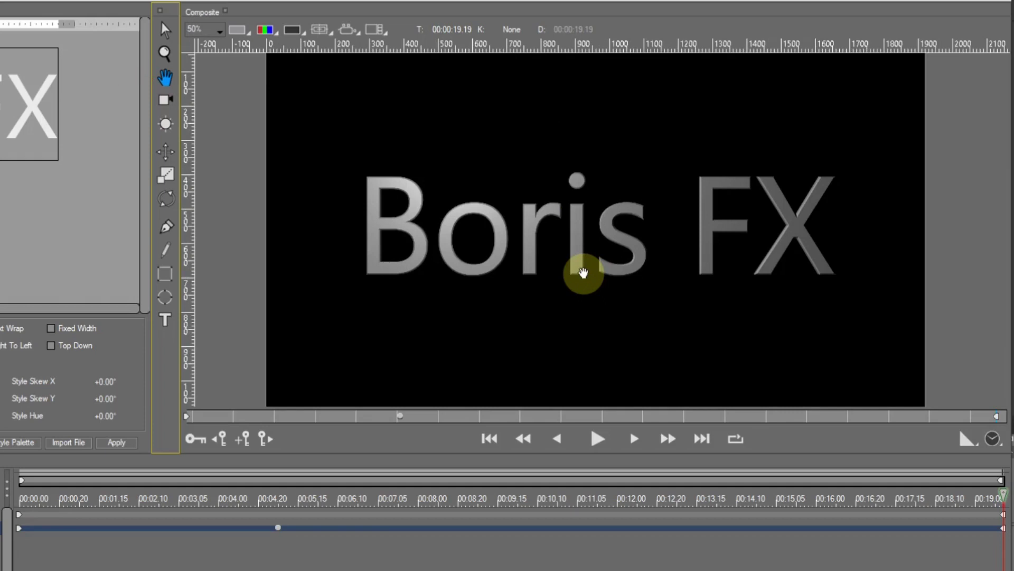
drag(584, 219, 600, 248)
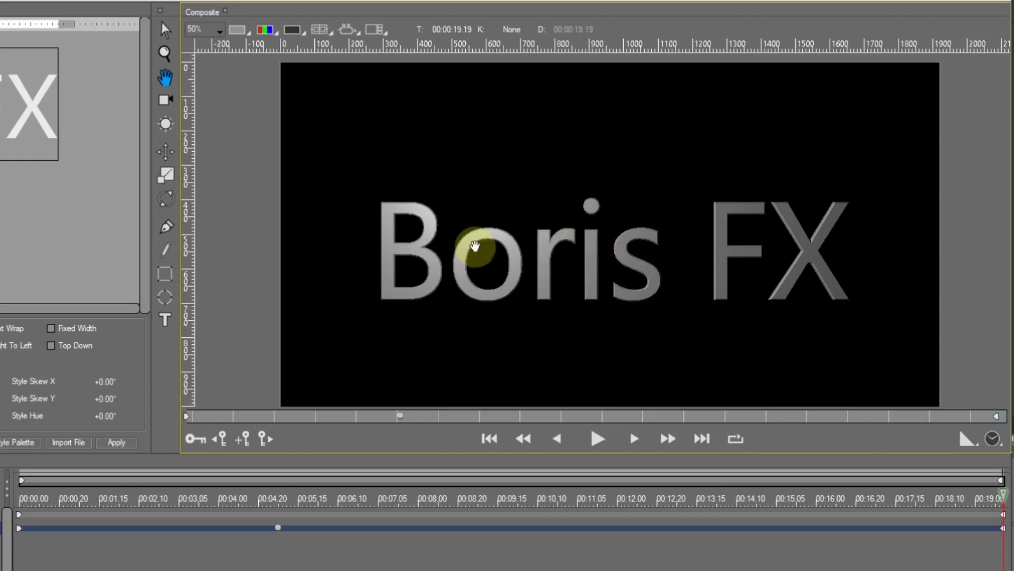
click(167, 31)
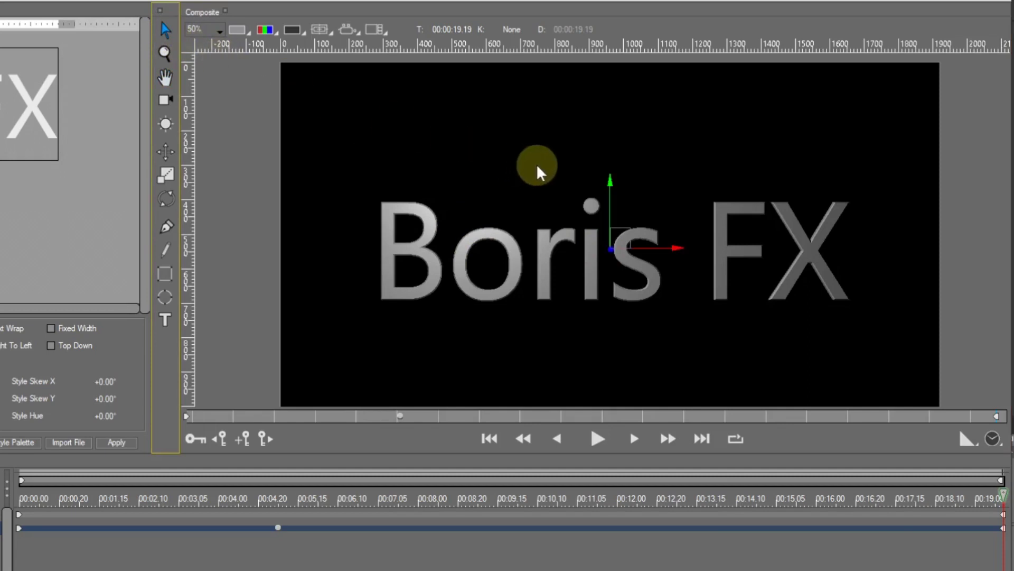
mouse_move(536, 164)
mouse_down()
mouse_move(553, 204)
mouse_move(576, 169)
mouse_move(494, 209)
mouse_move(550, 156)
mouse_move(534, 153)
mouse_up()
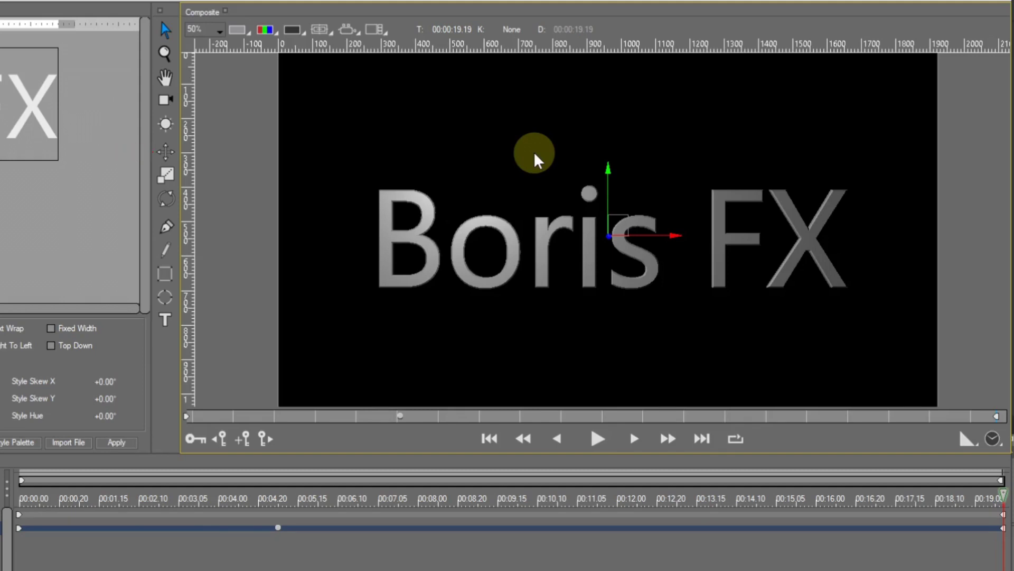
Use the Move tool to shift the title slightly up, right and in depth, and reposition it freely up and to the left.
click(168, 152)
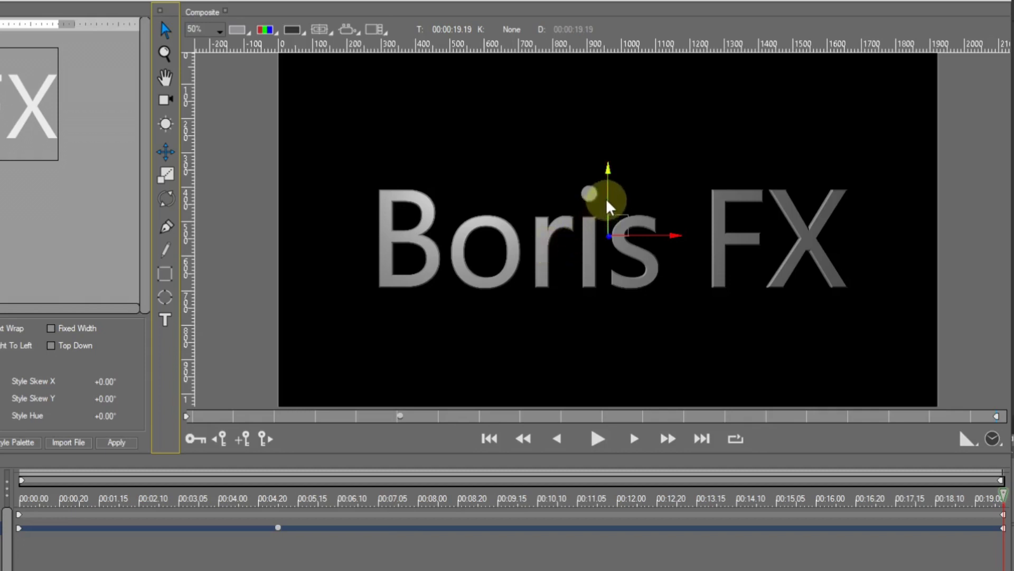
mouse_move(607, 201)
mouse_down()
mouse_move(604, 152)
mouse_move(608, 195)
mouse_up()
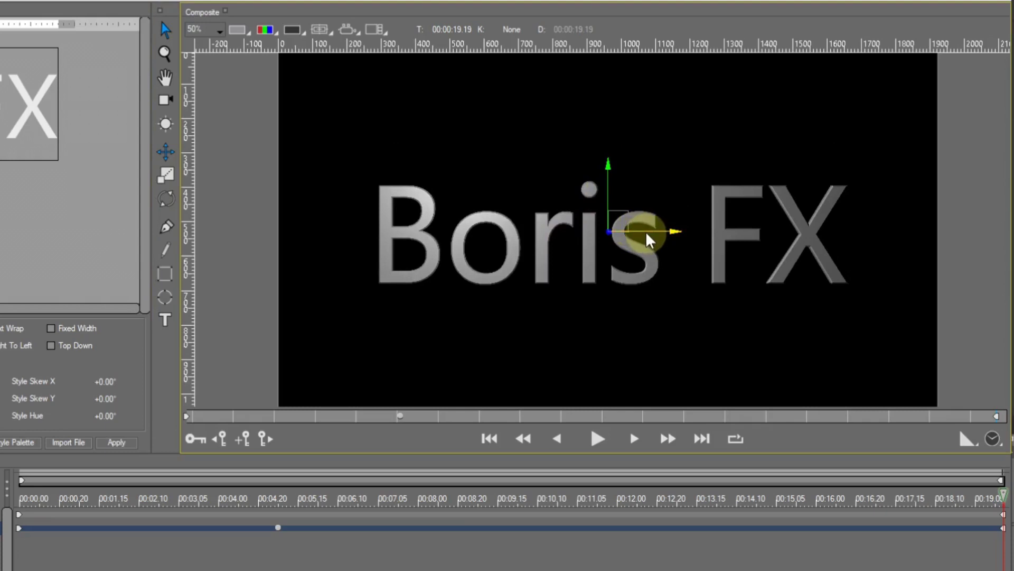
key(Escape)
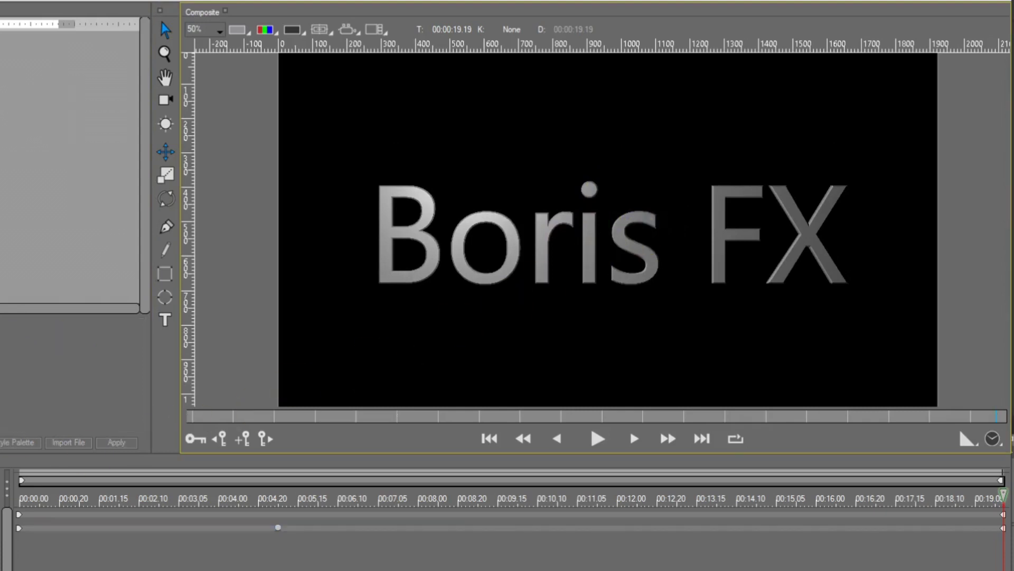
click(69, 527)
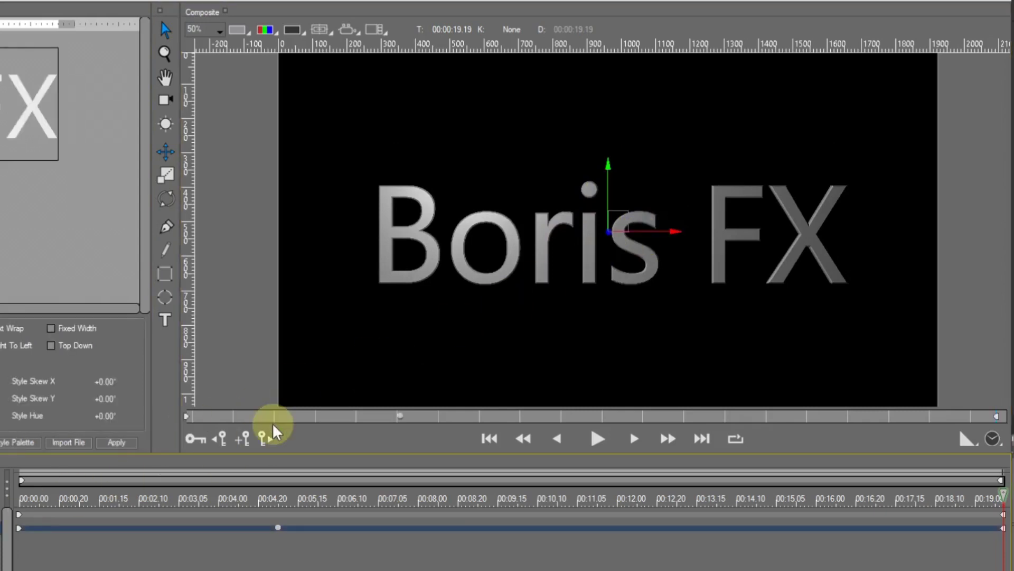
mouse_move(645, 231)
mouse_down()
mouse_move(730, 230)
mouse_move(602, 232)
mouse_move(710, 233)
mouse_move(652, 233)
mouse_up()
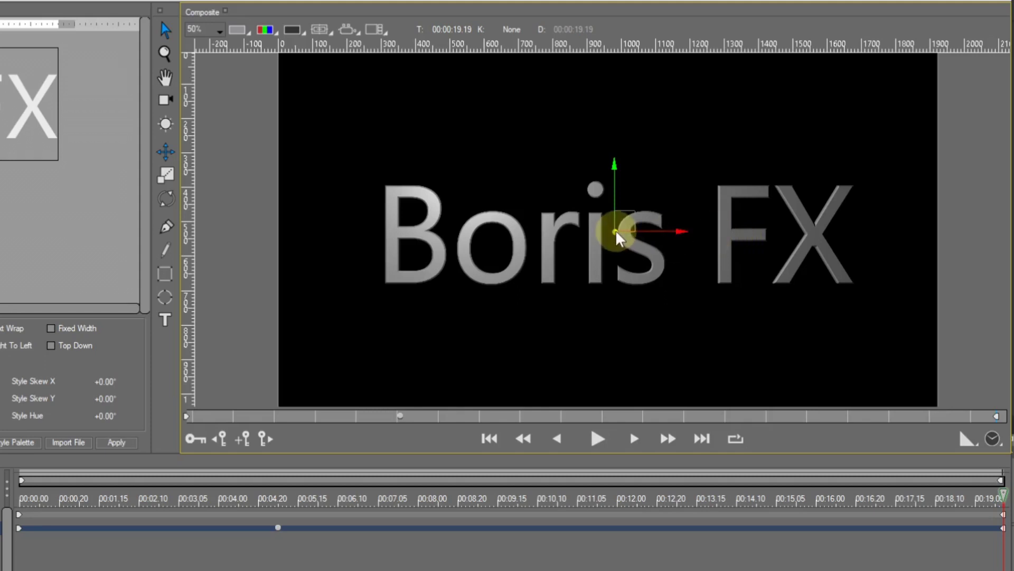
mouse_move(616, 231)
mouse_down()
mouse_move(605, 271)
mouse_move(612, 219)
mouse_move(611, 319)
mouse_move(607, 224)
mouse_up()
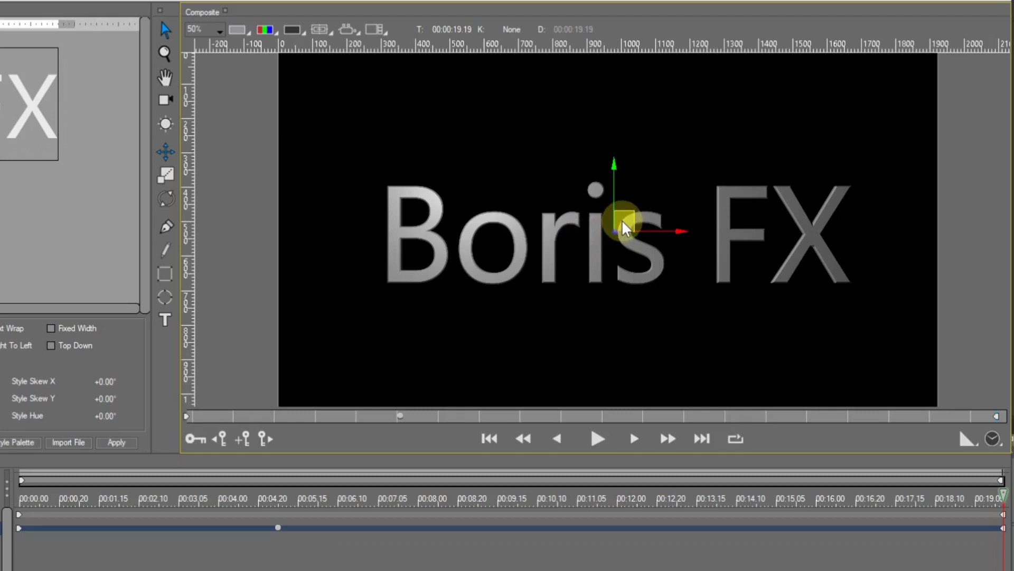
drag(622, 221, 604, 206)
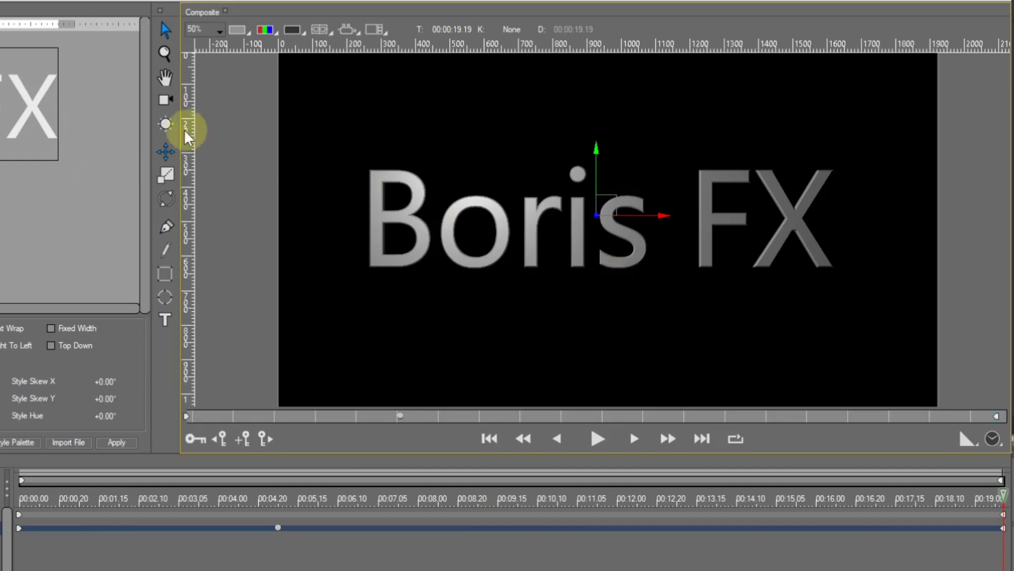
Use the Scale tool to stretch the title taller along its vertical axis and narrow it along its horizontal axis.
click(167, 176)
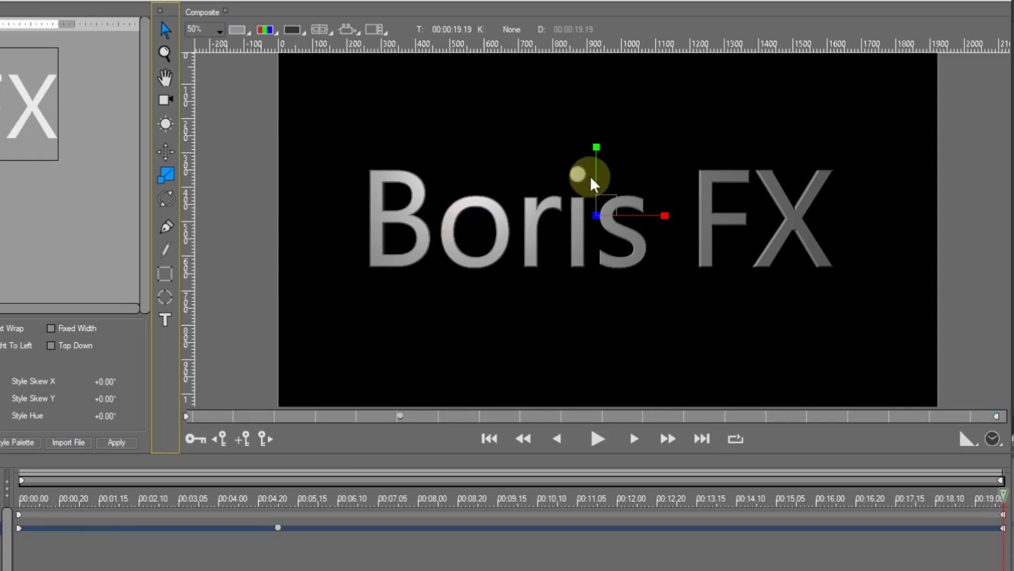
drag(597, 183, 597, 169)
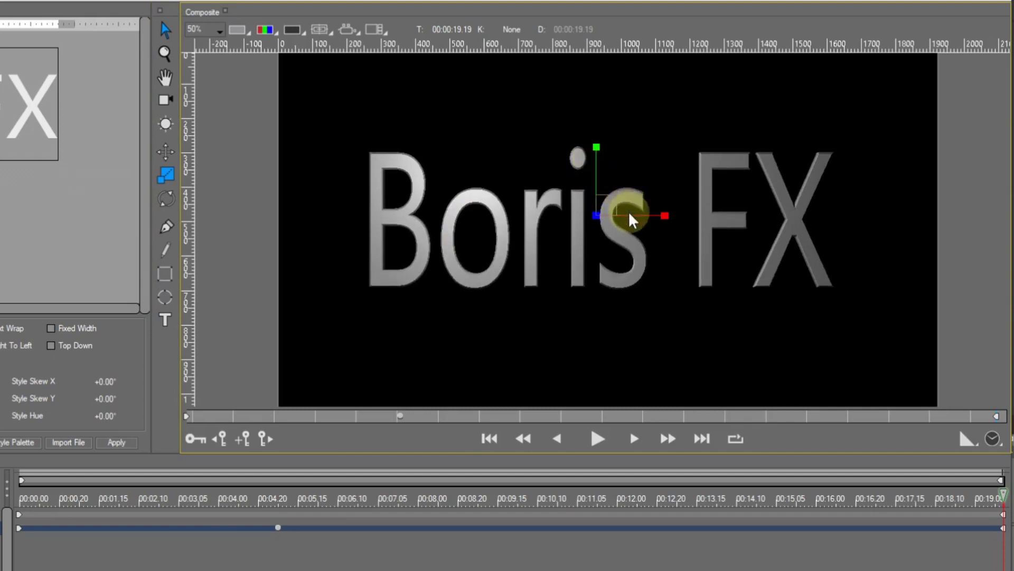
mouse_move(631, 222)
mouse_down()
mouse_move(659, 220)
mouse_move(626, 220)
mouse_up()
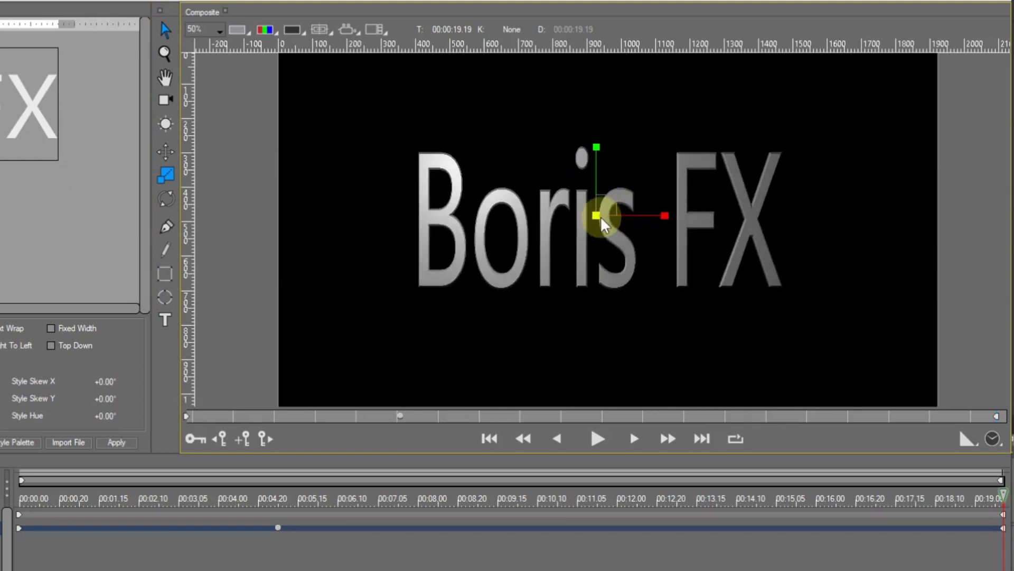
Use the Scale tool to stretch the title in depth along its Z axis and enlarge its width and height together.
drag(591, 221, 529, 244)
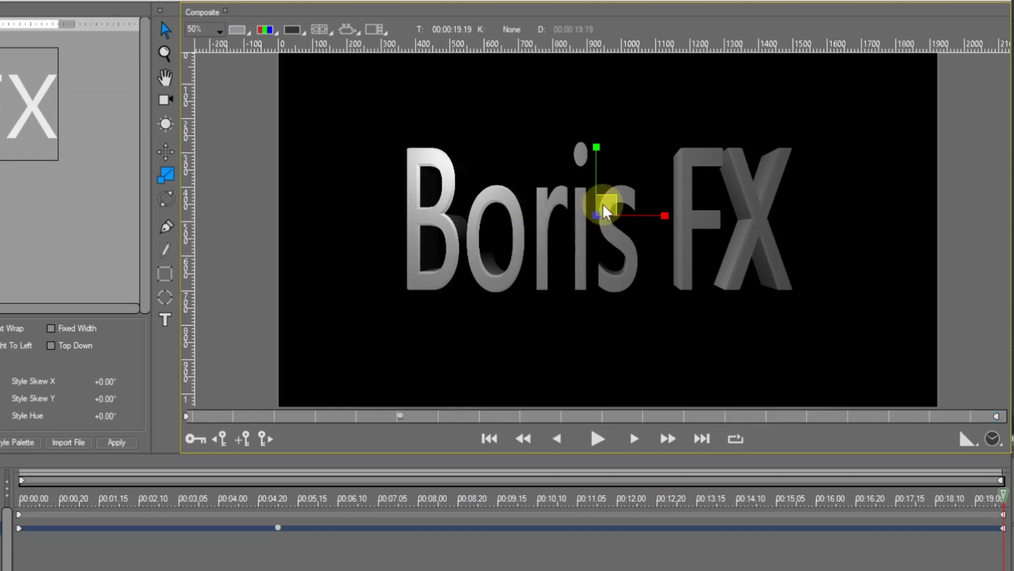
drag(604, 210, 613, 210)
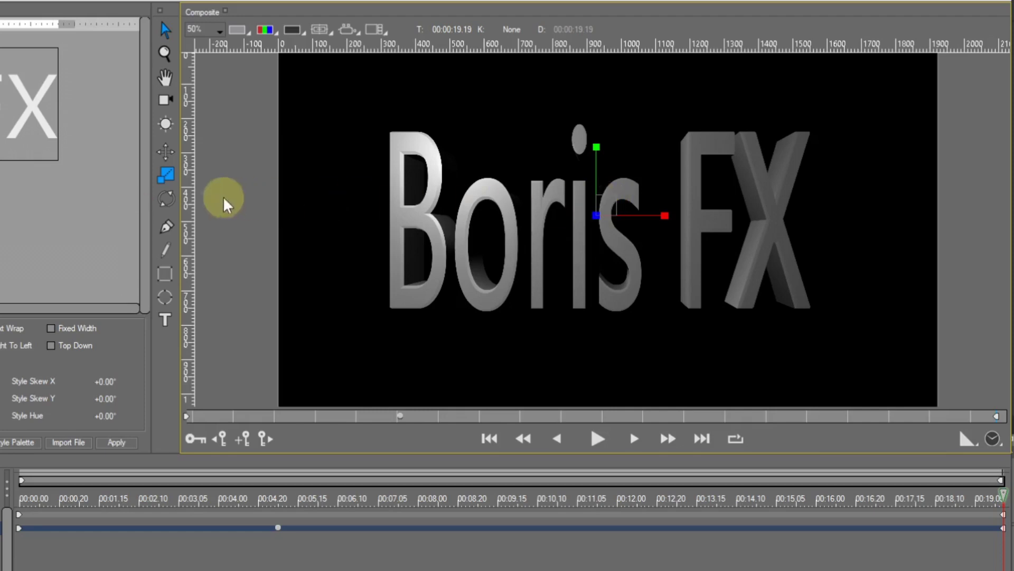
Tilt the title slightly in 3D with the Rotate tool, and display its Shape Position controls for position, scale and rotation.
click(171, 201)
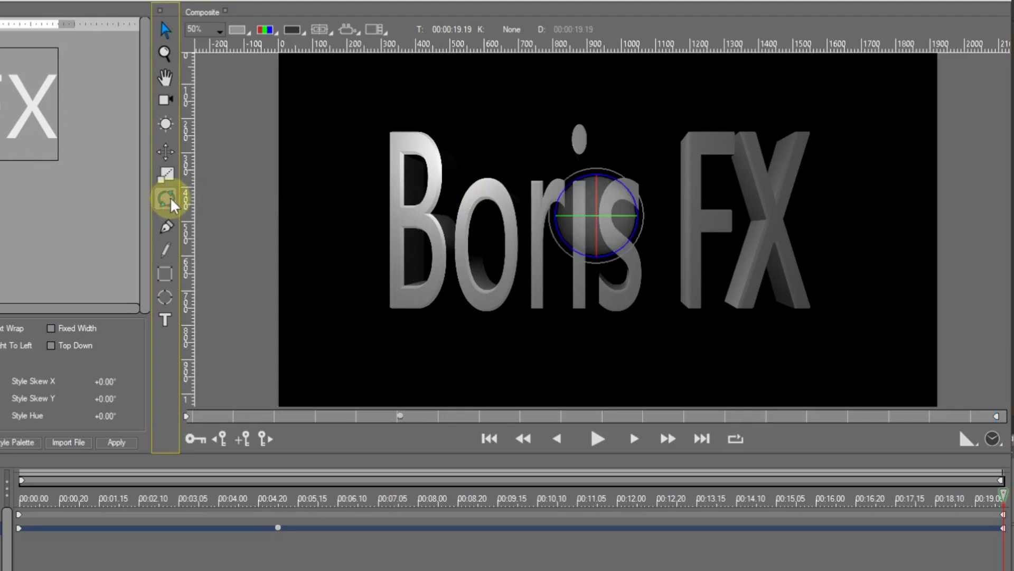
click(583, 210)
mouse_move(583, 210)
mouse_down()
mouse_move(645, 222)
mouse_move(611, 227)
mouse_move(576, 214)
mouse_move(575, 224)
mouse_move(568, 215)
mouse_move(607, 208)
mouse_move(621, 226)
mouse_move(590, 244)
mouse_move(593, 209)
mouse_move(564, 211)
mouse_up()
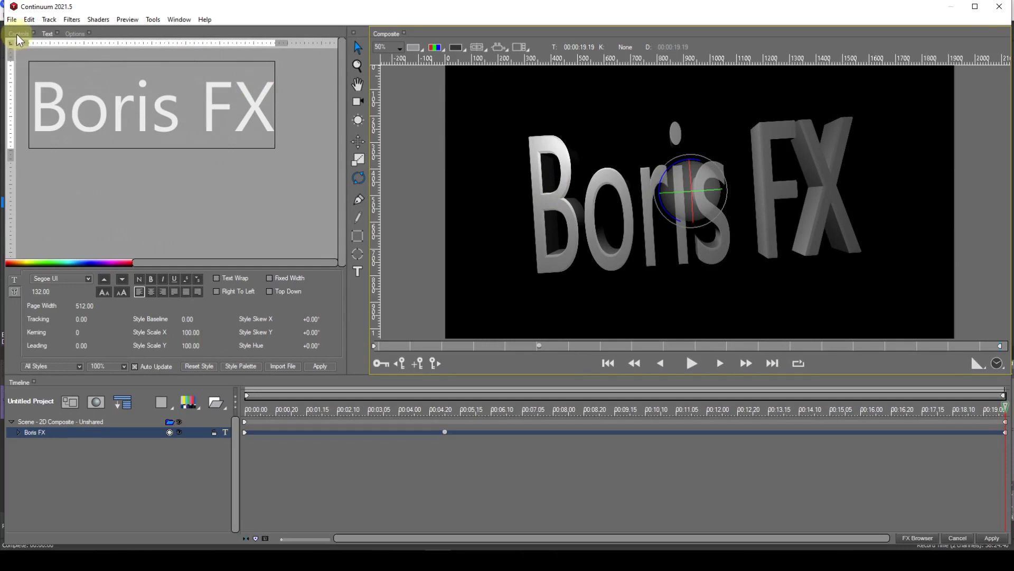
click(18, 34)
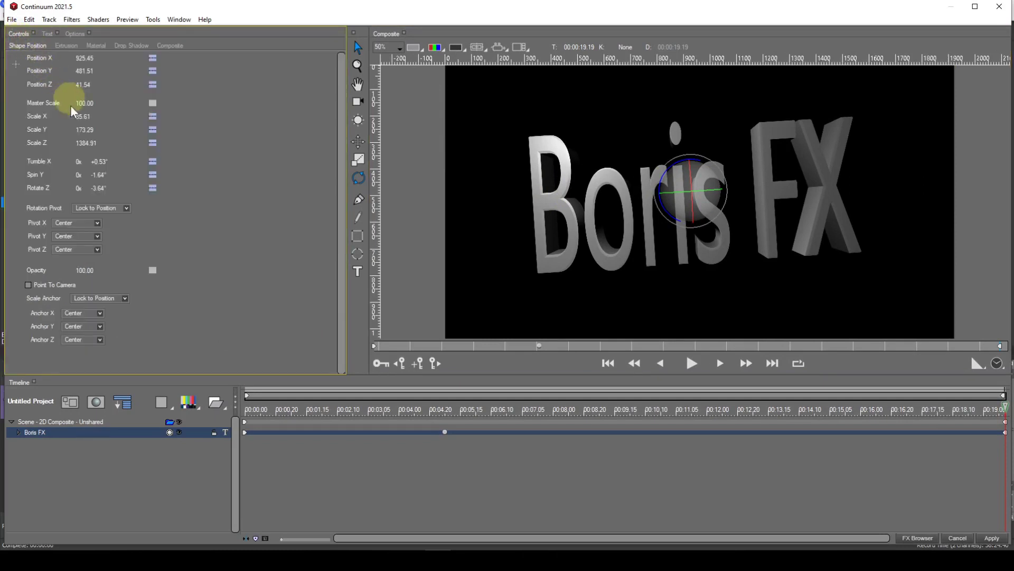
mouse_move(112, 168)
mouse_down()
mouse_move(119, 163)
mouse_move(86, 163)
mouse_move(113, 162)
mouse_move(126, 176)
mouse_move(91, 174)
mouse_move(129, 174)
mouse_move(116, 174)
mouse_up()
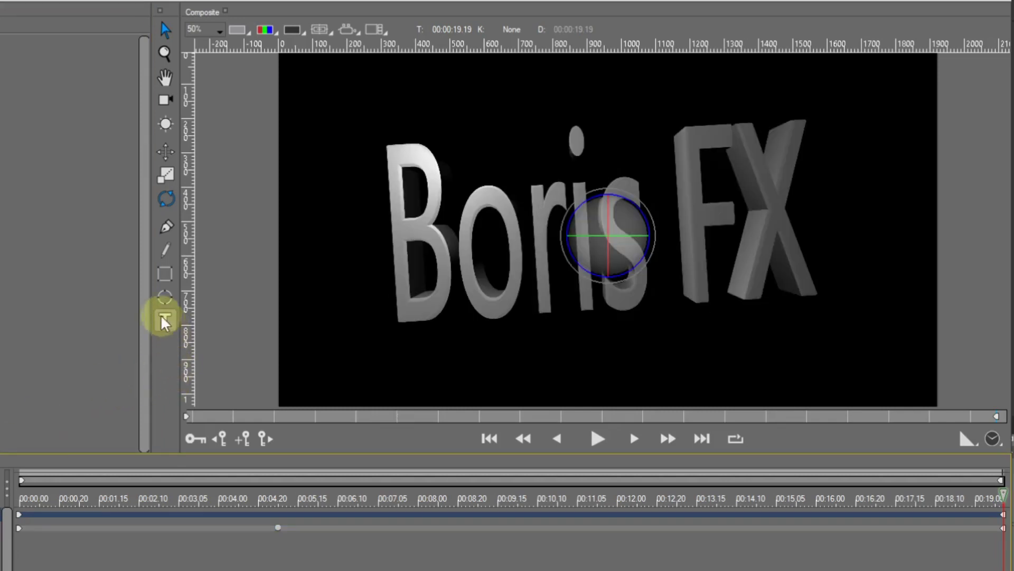
Try the Text tool by starting a new text track near the lower left of the Composite canvas.
click(164, 320)
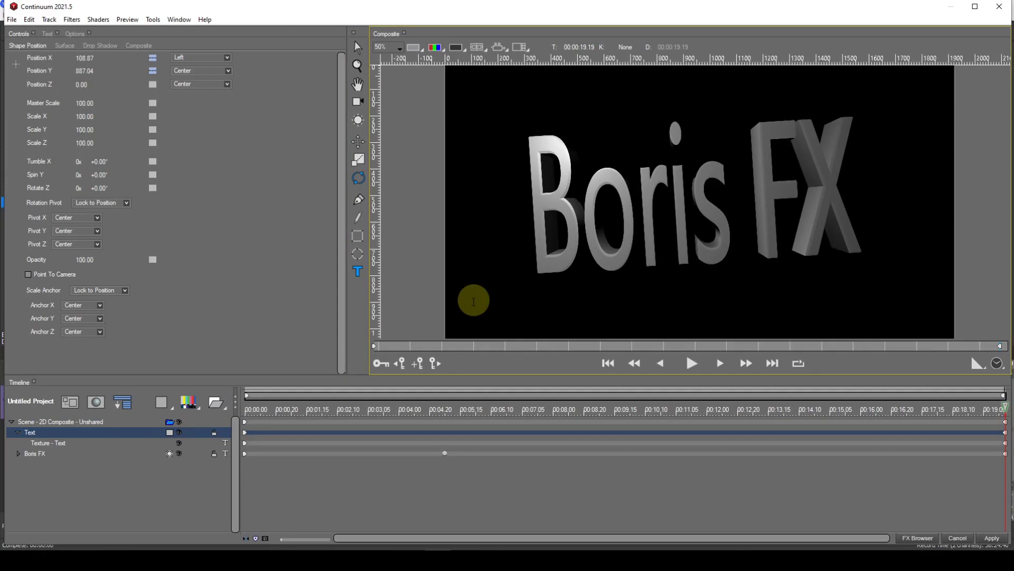
text(Text)
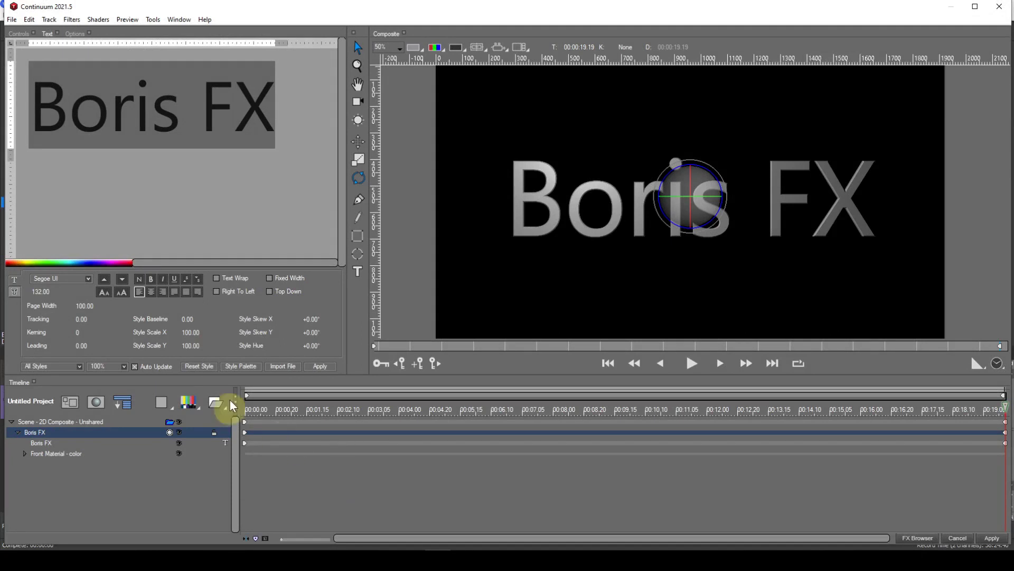
Draw a small rectangle beneath the start of the Boris FX title, and delete its Spline Track.
click(364, 240)
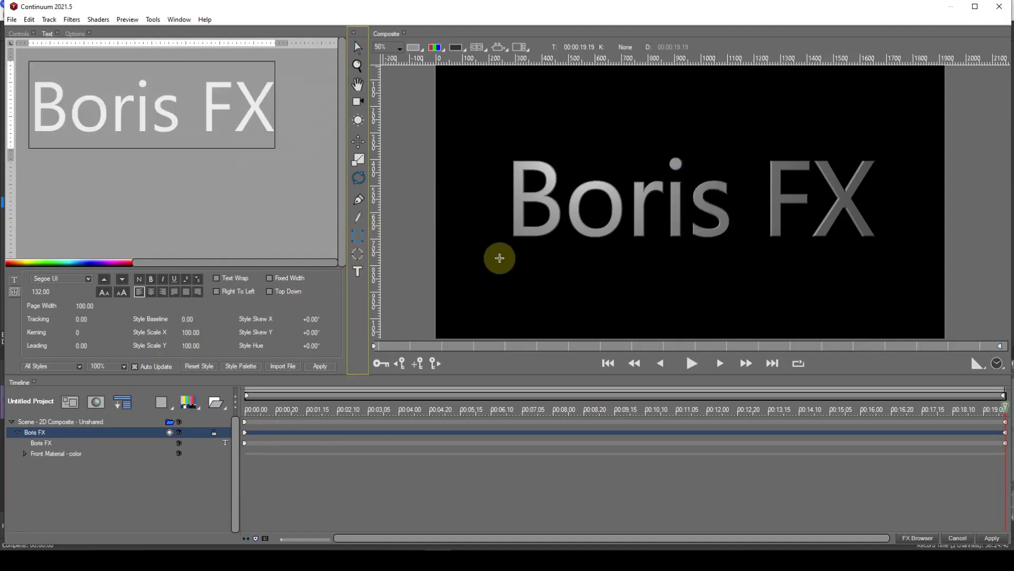
drag(499, 256, 583, 274)
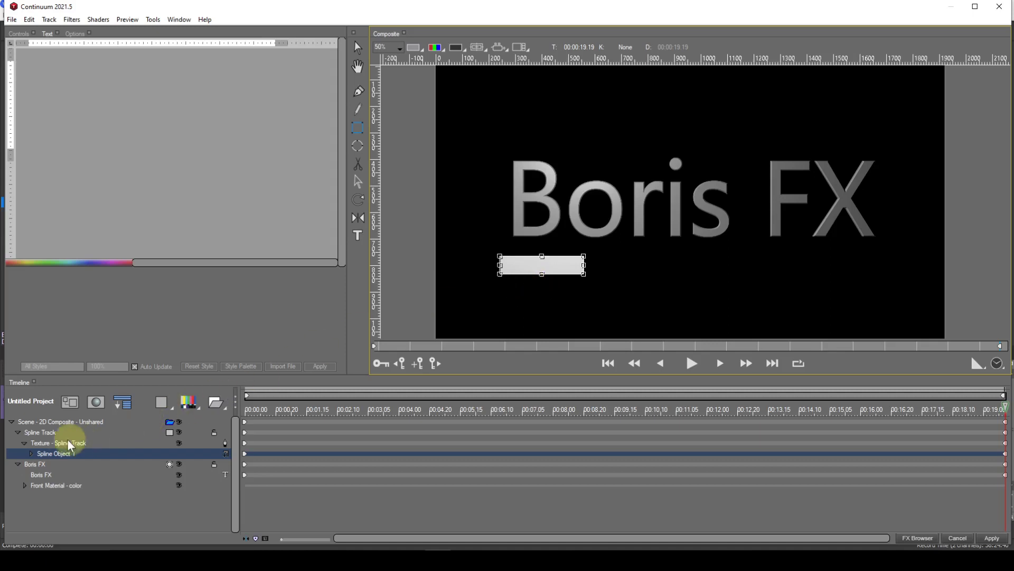
click(47, 433)
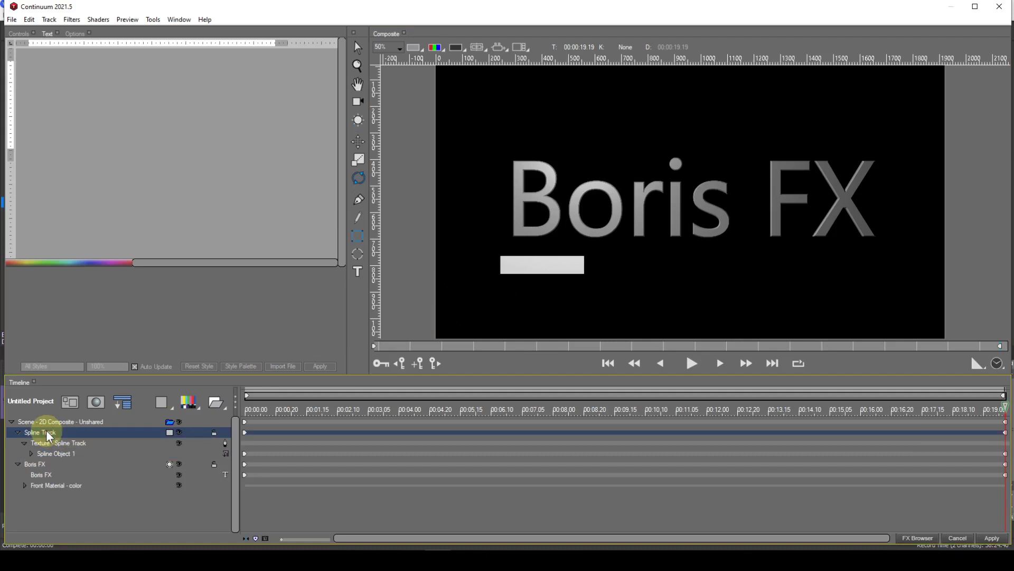
key(Delete)
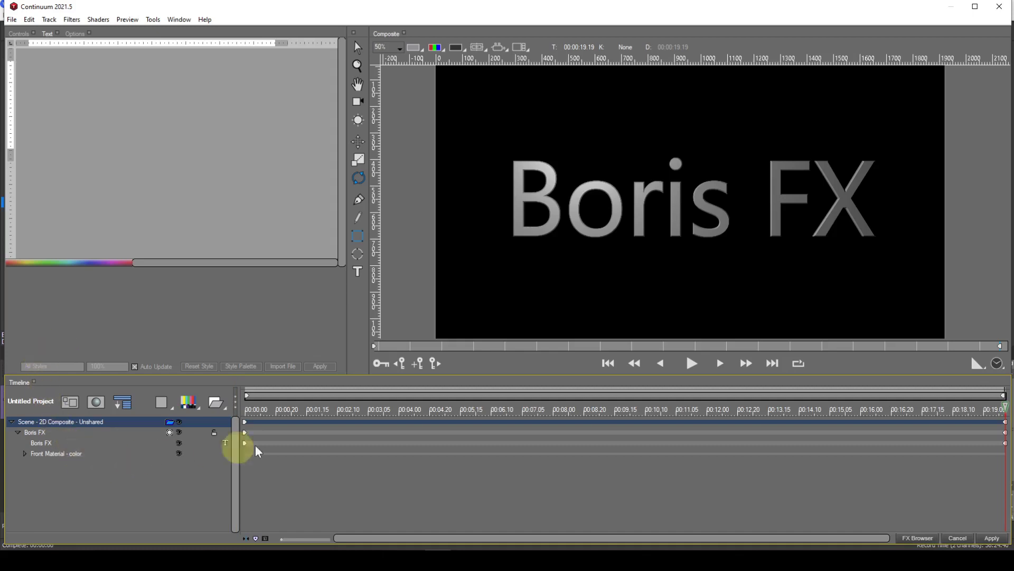
Select the Boris FX track and its nested text track in turn, and delete the whole 2D Composite scene.
click(338, 432)
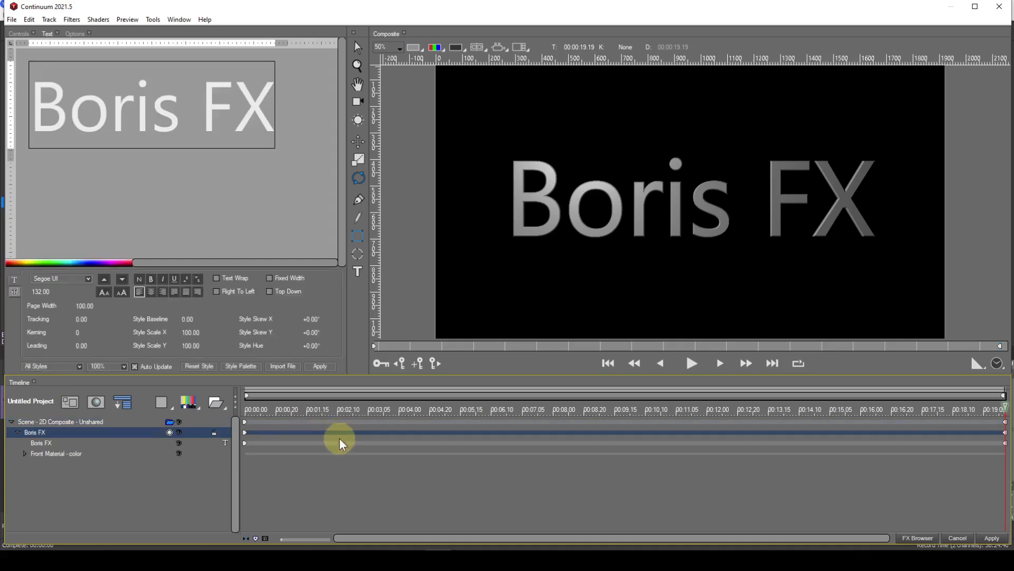
click(339, 441)
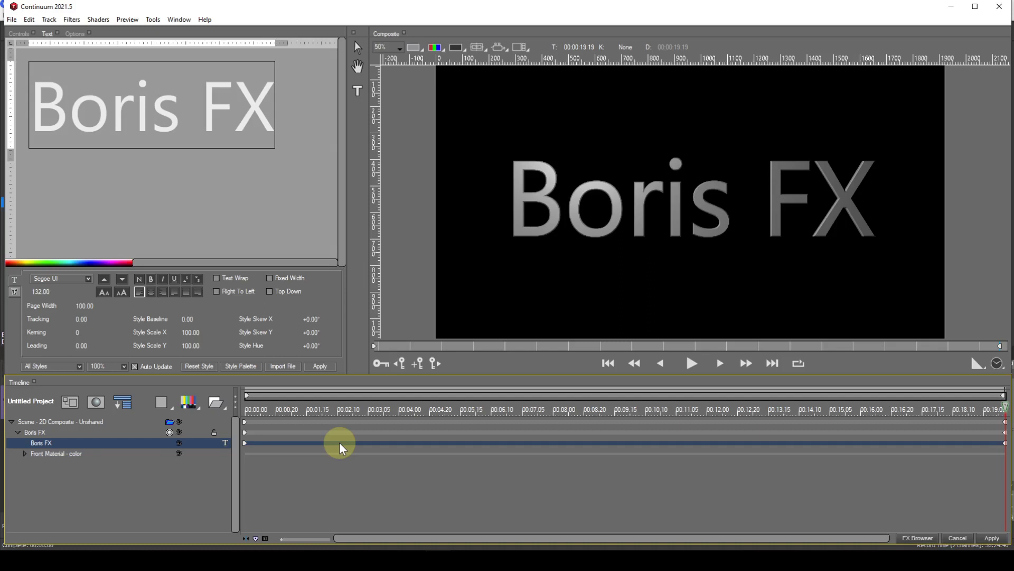
click(90, 422)
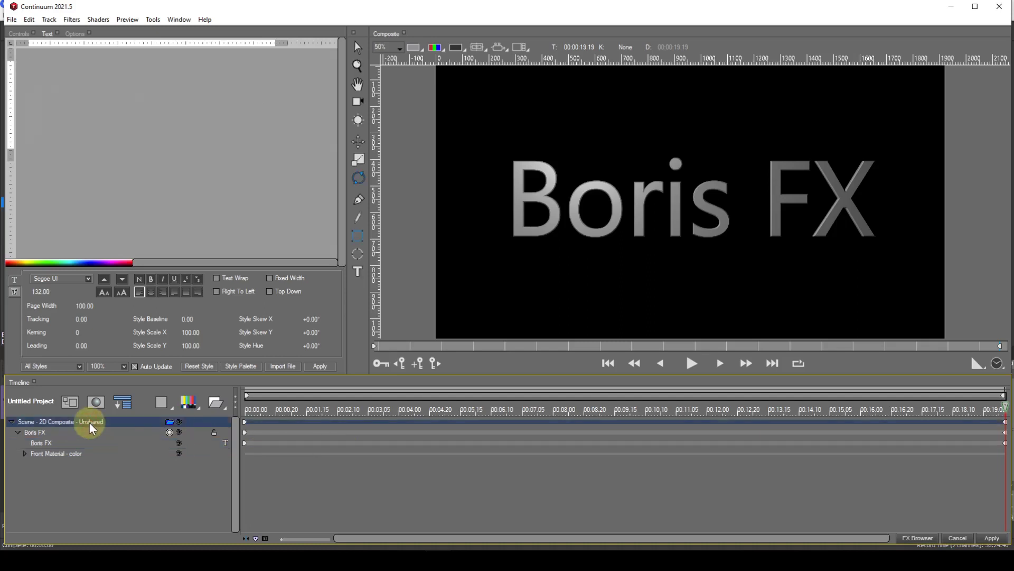
key(Delete)
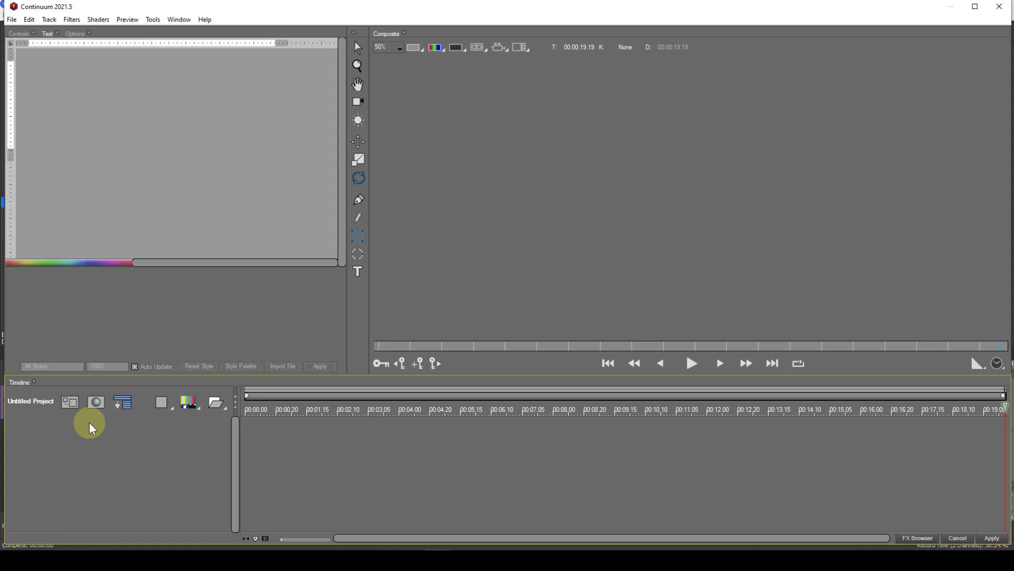
Create a new text track in the empty project with the Text tool and enter the word "Boris".
click(359, 273)
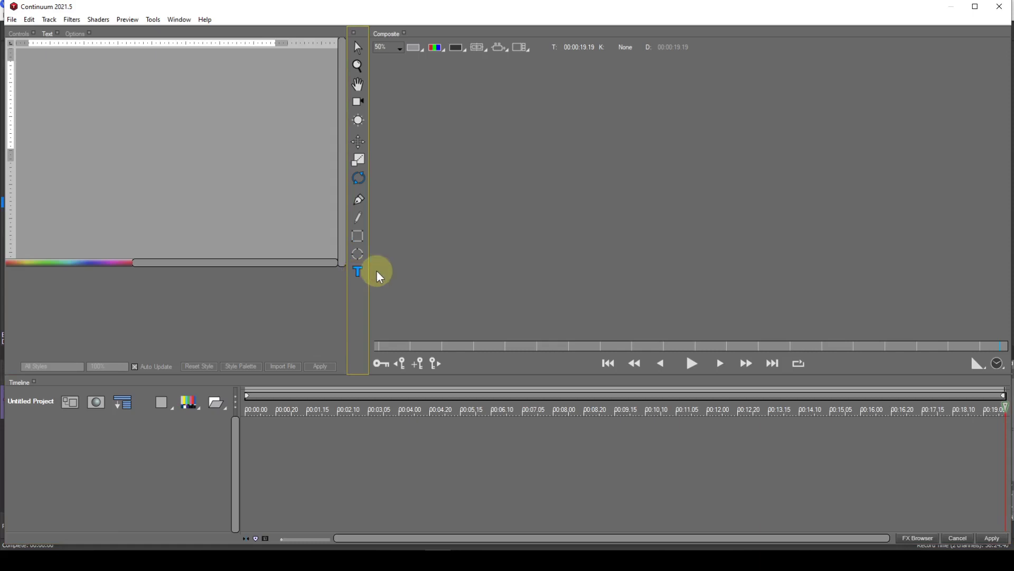
click(535, 189)
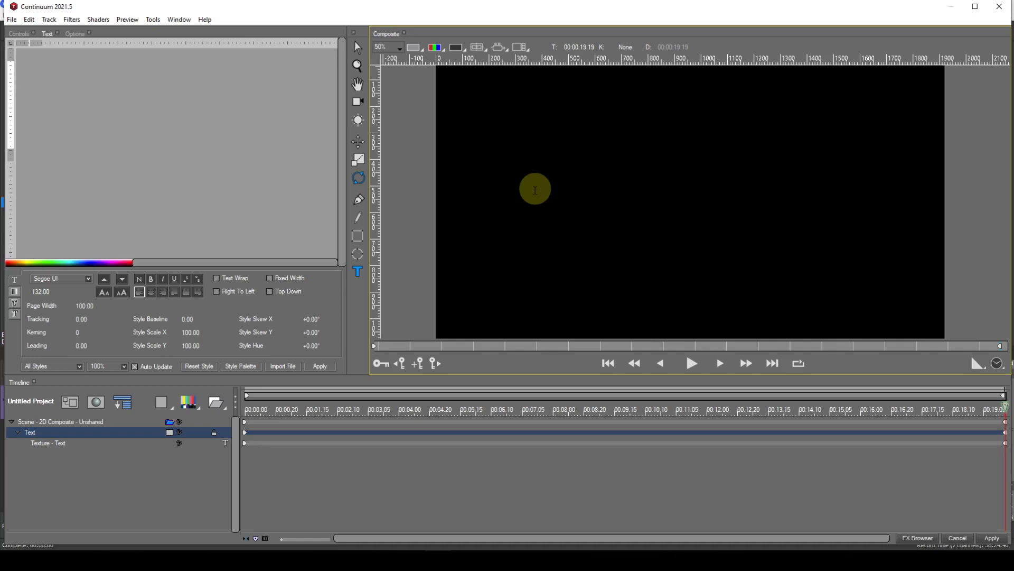
click(102, 149)
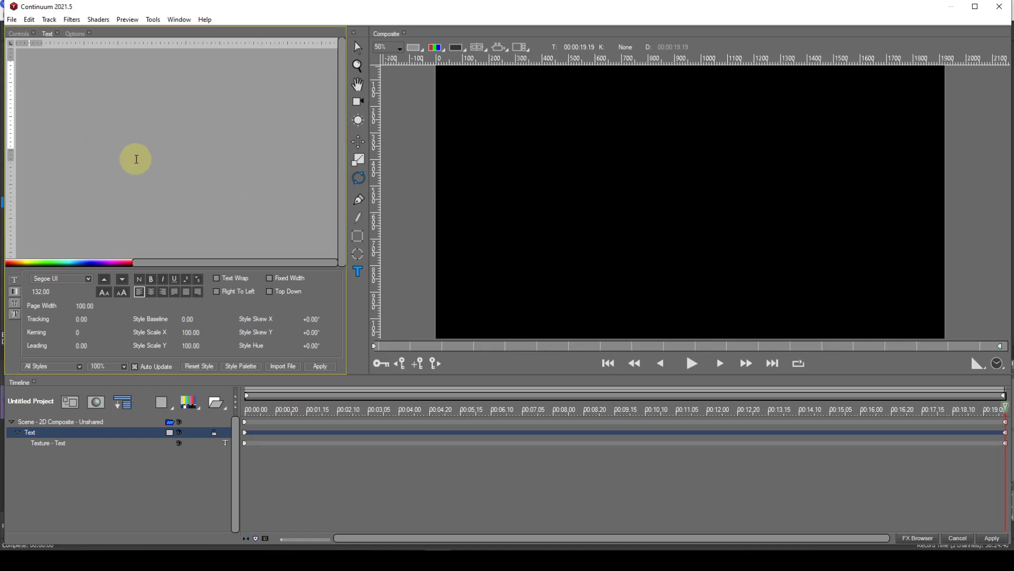
text(Bo)
text(risB)
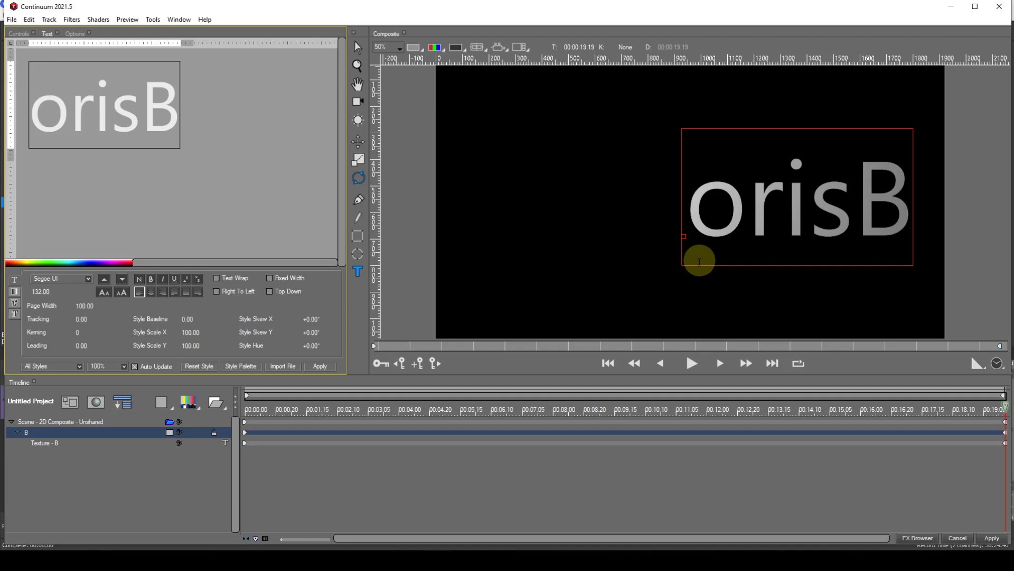
Correct the text to read "Boris" by removing the B at the end and inserting it before the o.
click(360, 51)
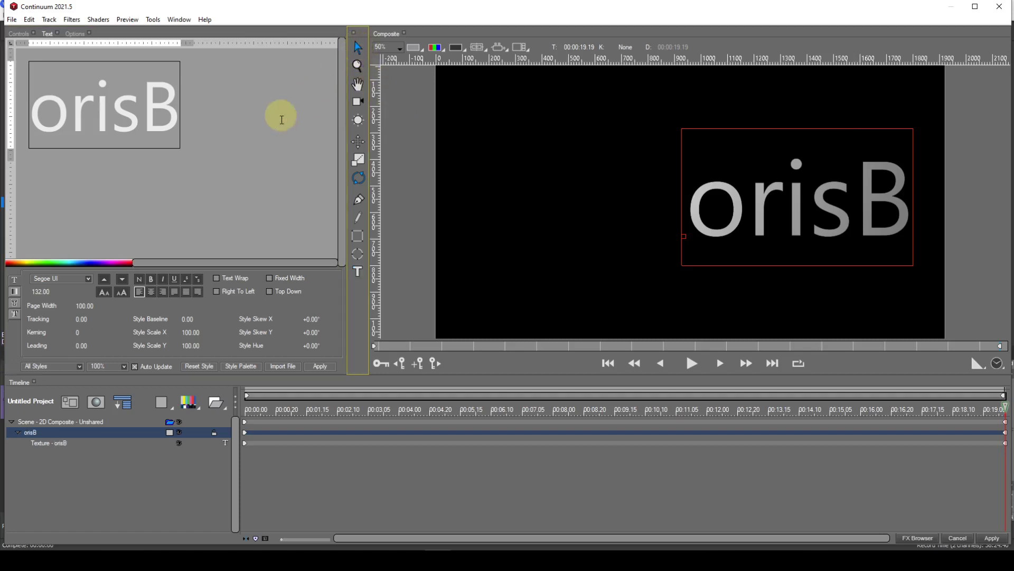
click(145, 128)
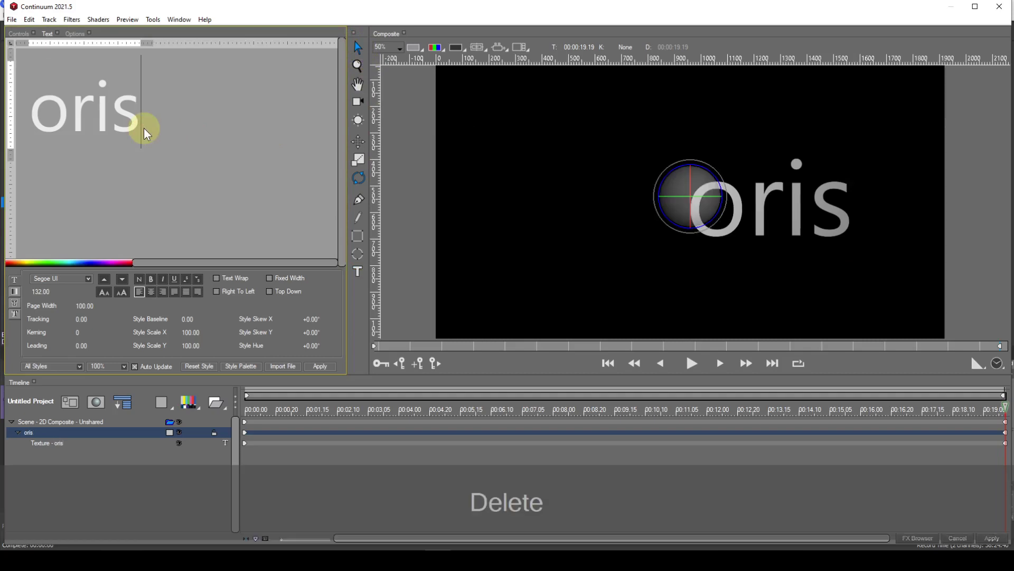
key(Left)
key(Left)
key(Left)
key(Left)
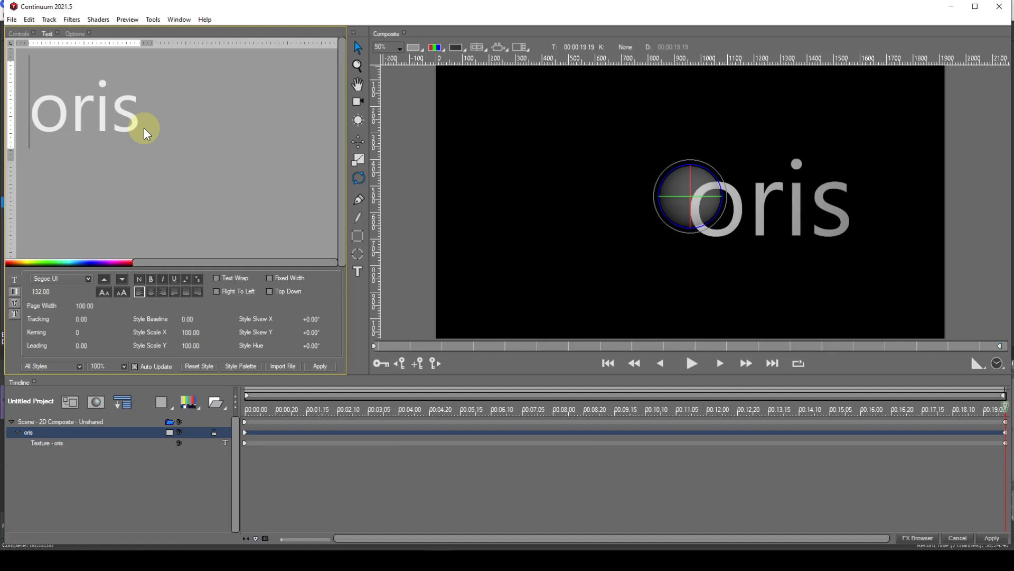
text(B)
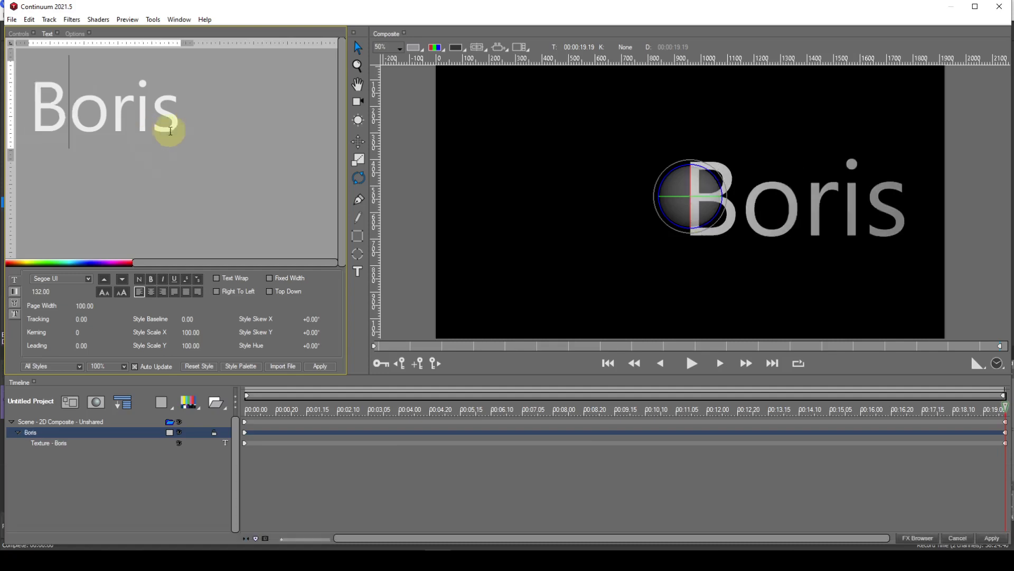
Select the whole word Boris and change its font to SF Movie Poster, Script MT Bold and Segoe Print in turn.
drag(170, 118, 42, 121)
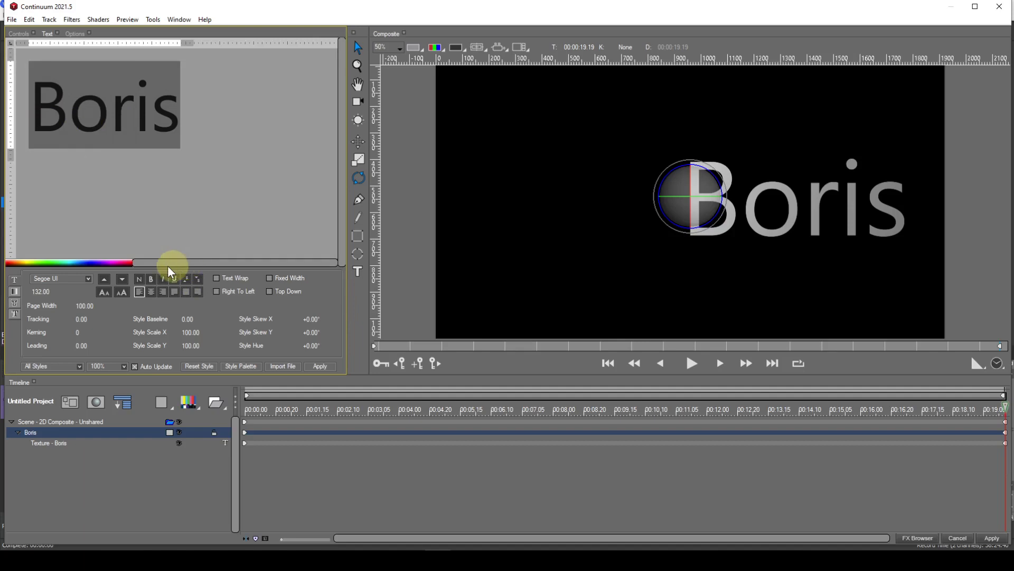
click(89, 279)
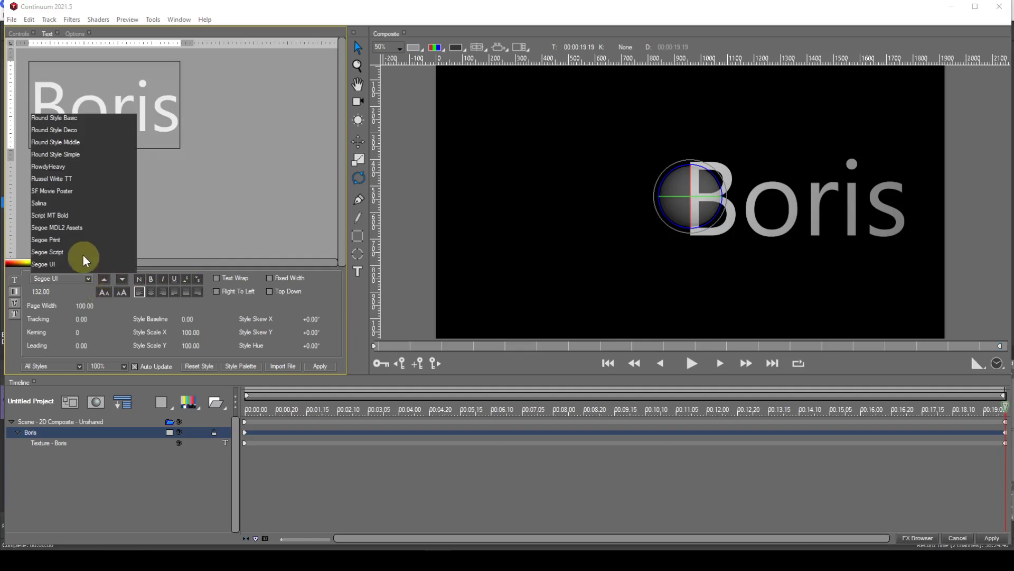
click(67, 191)
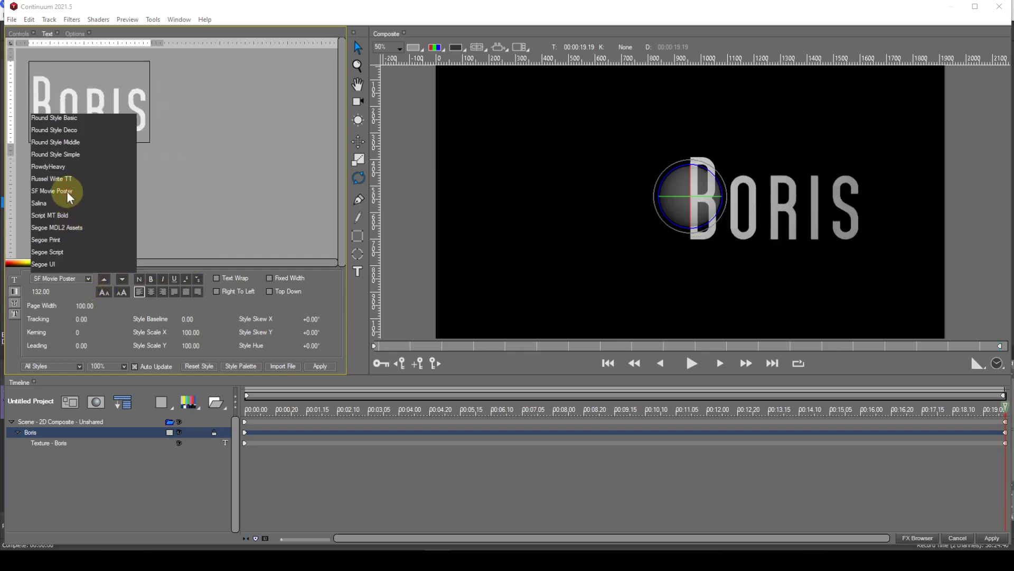
click(62, 215)
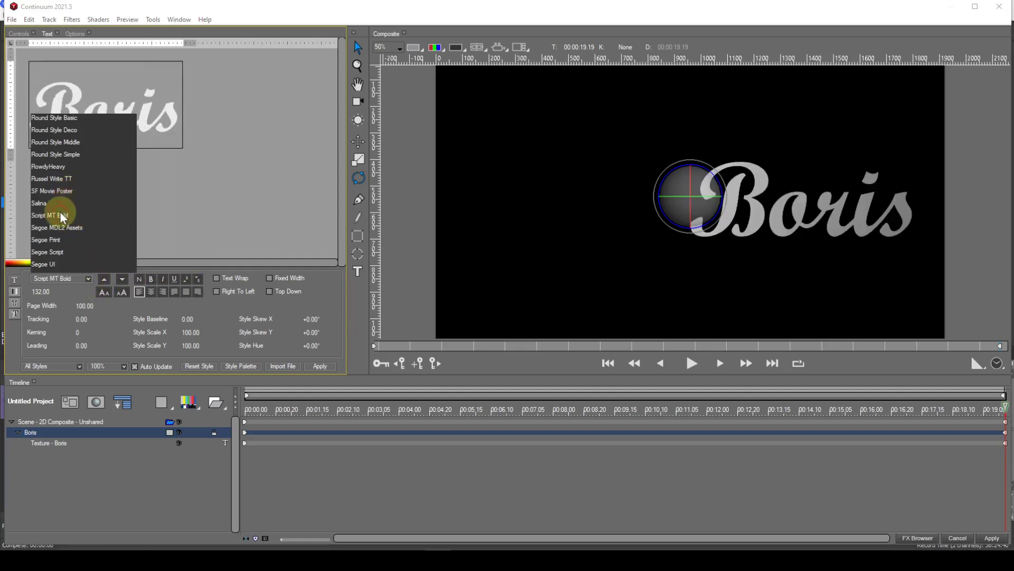
click(53, 241)
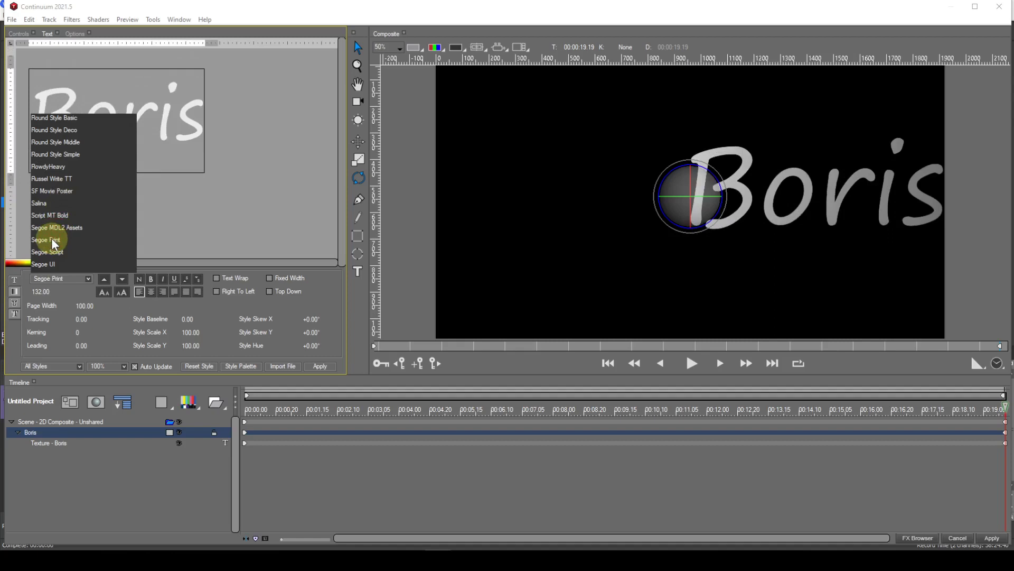
Cycle the selected text backward and forward through neighbouring fonts to Segoe Script, and apply it to the Composite preview.
click(103, 278)
click(103, 279)
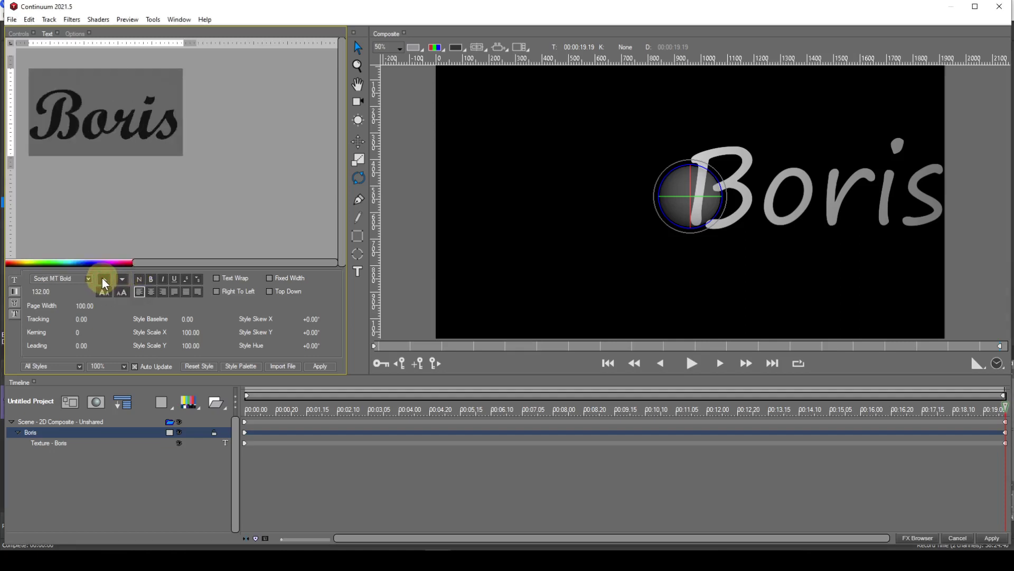
click(103, 278)
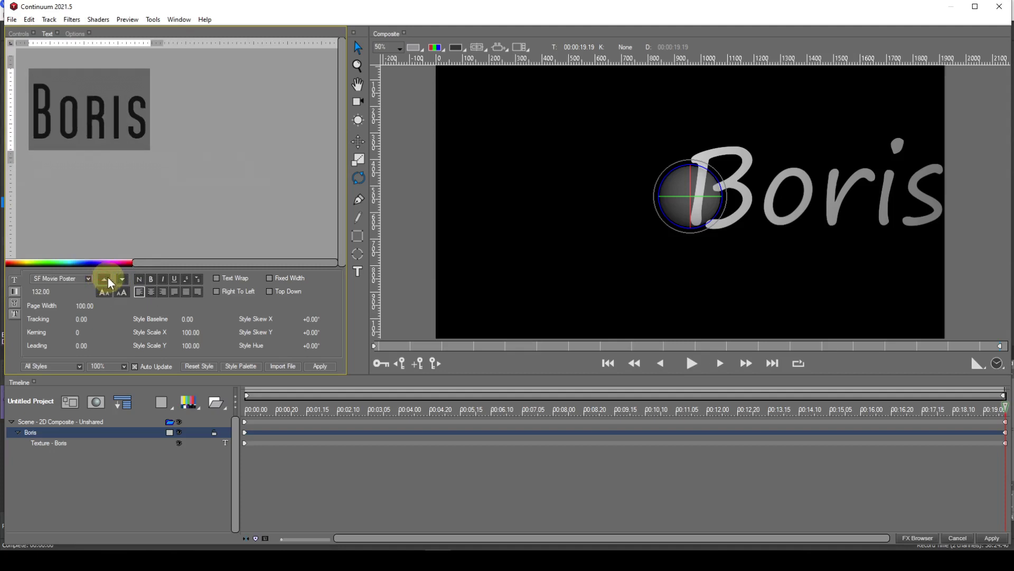
click(122, 278)
click(121, 278)
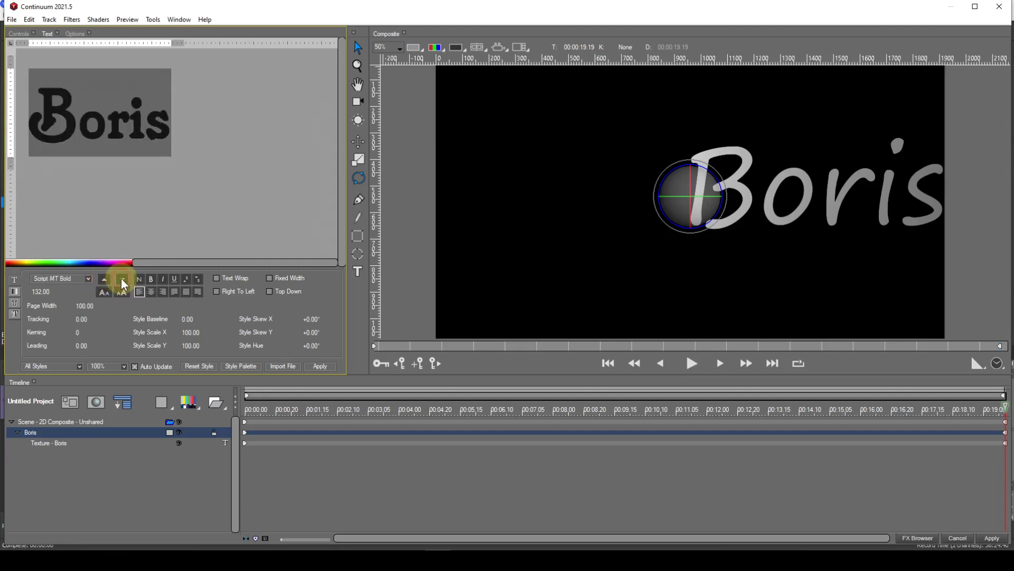
click(122, 279)
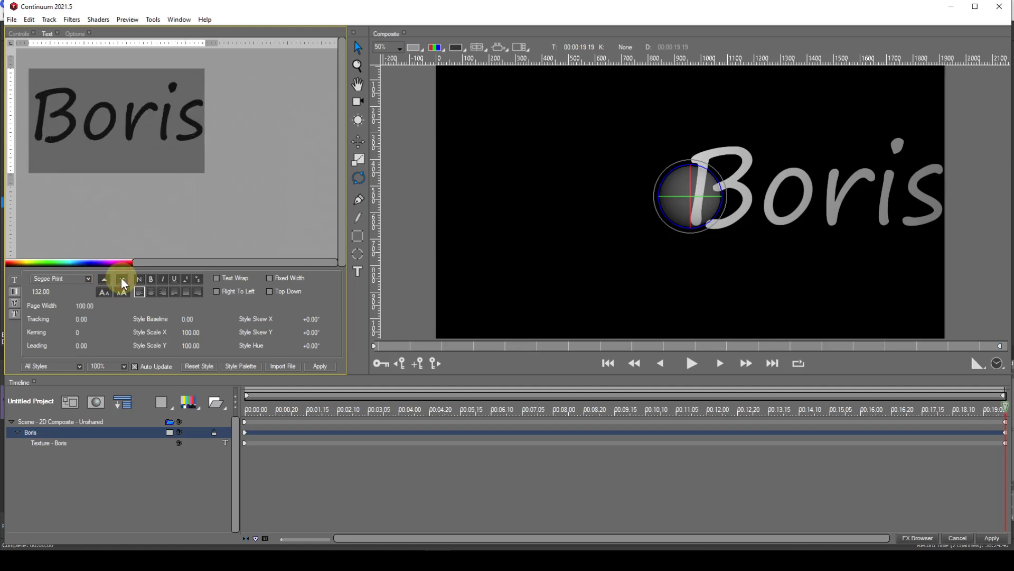
click(122, 277)
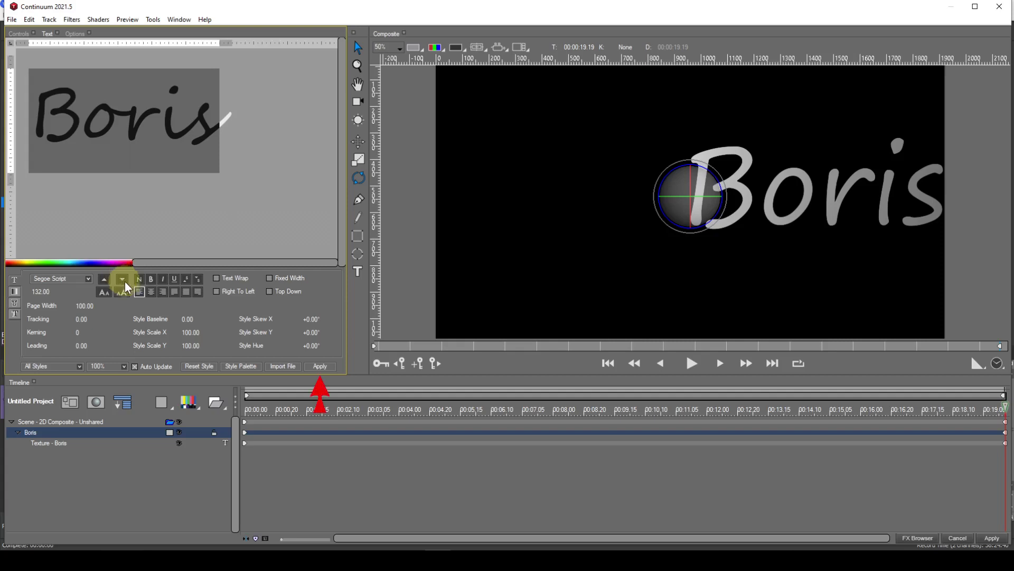
click(319, 366)
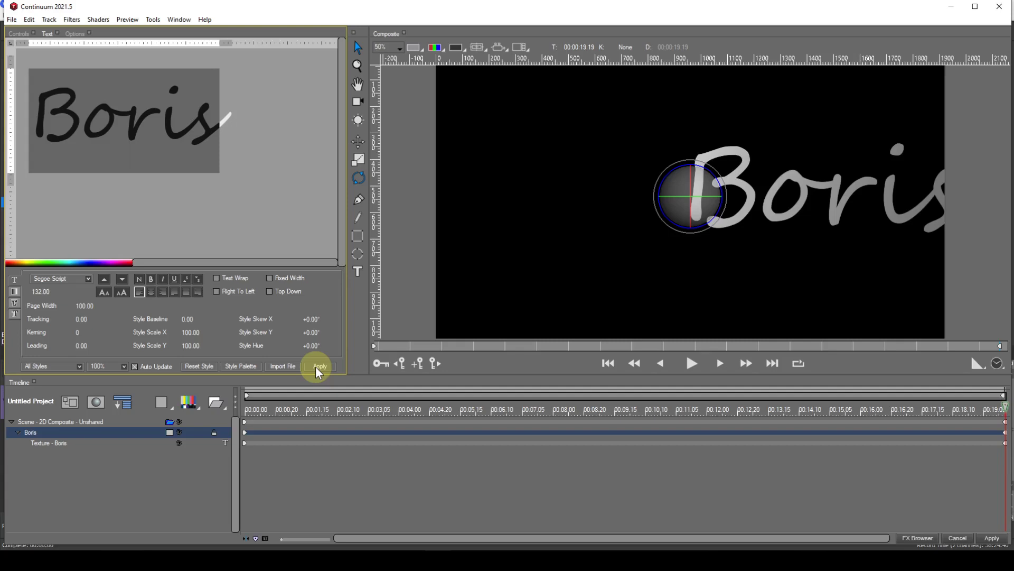
Set the font size of the word Boris to 80.
click(54, 293)
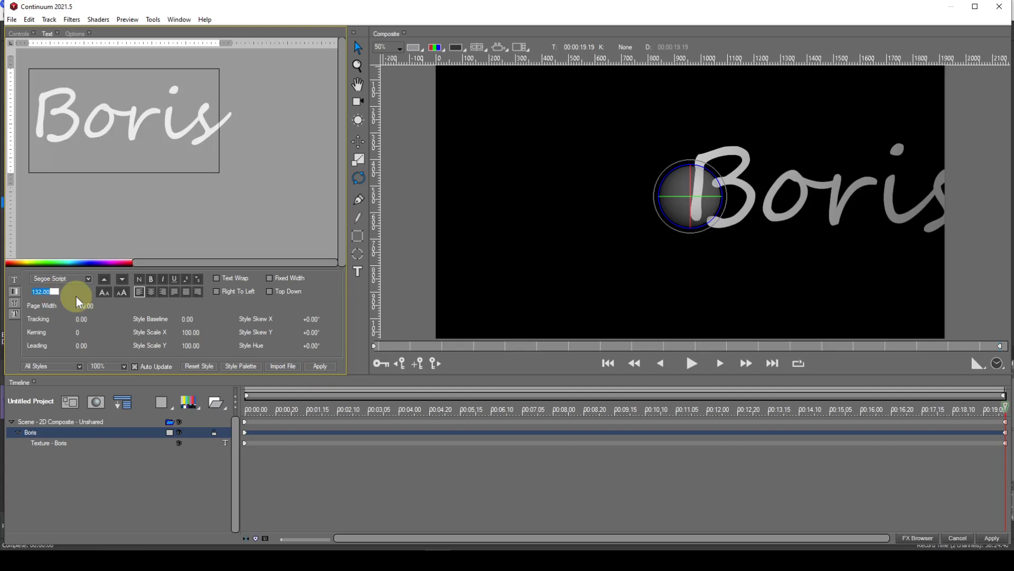
text(80)
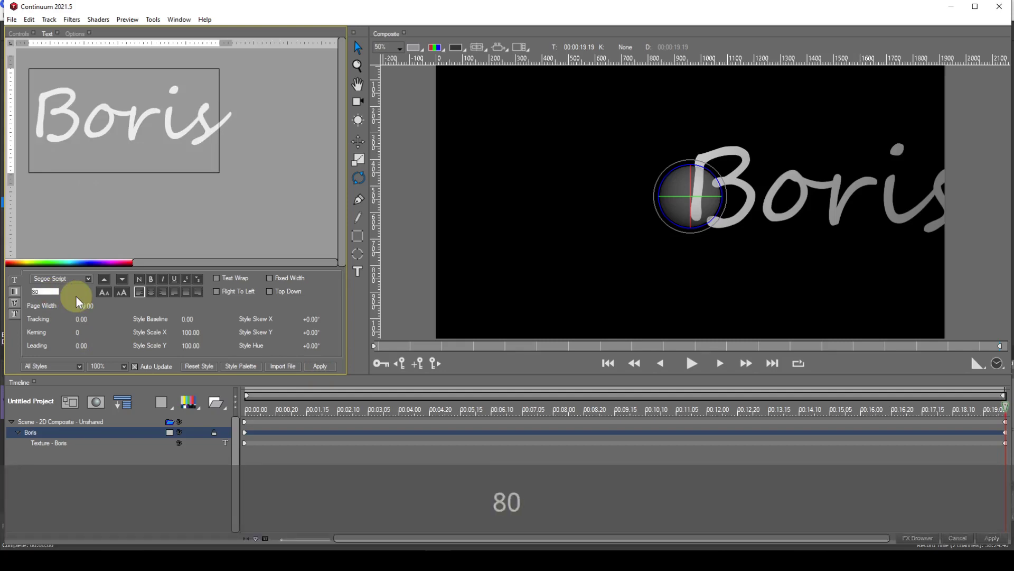
key(Return)
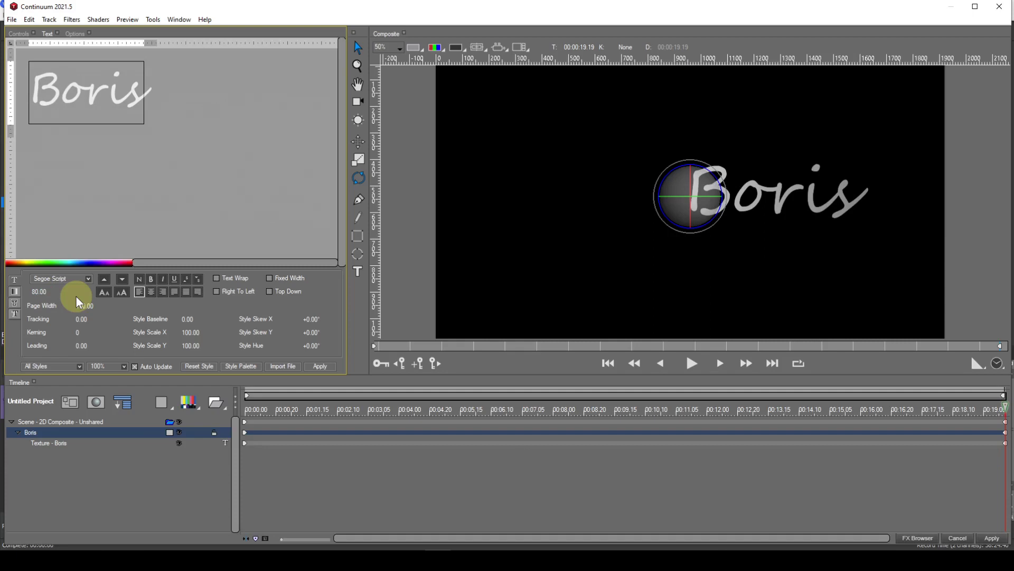
Decrease the text's font size stepwise to 60, and increase it stepwise to 100.
click(104, 292)
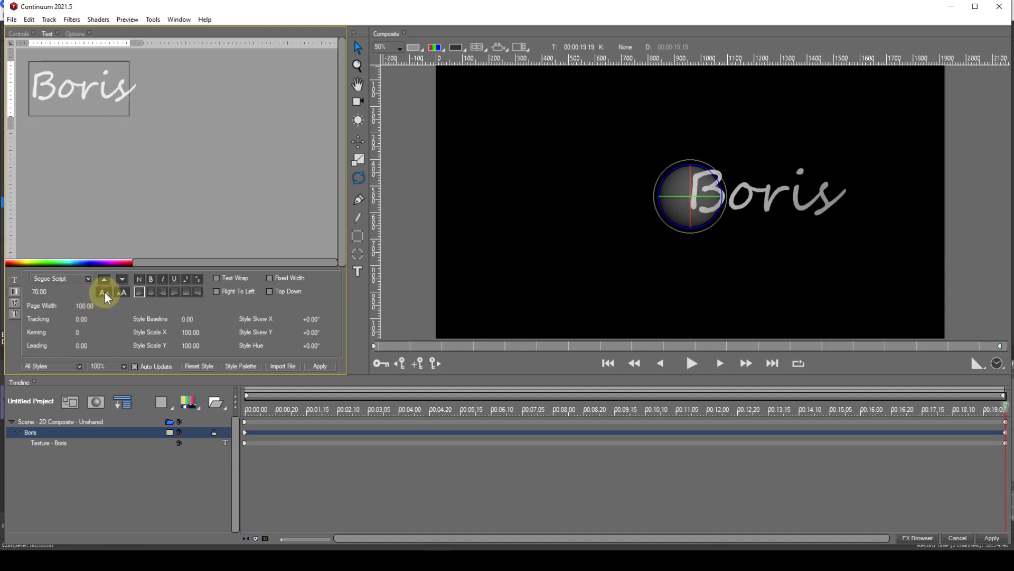
click(105, 292)
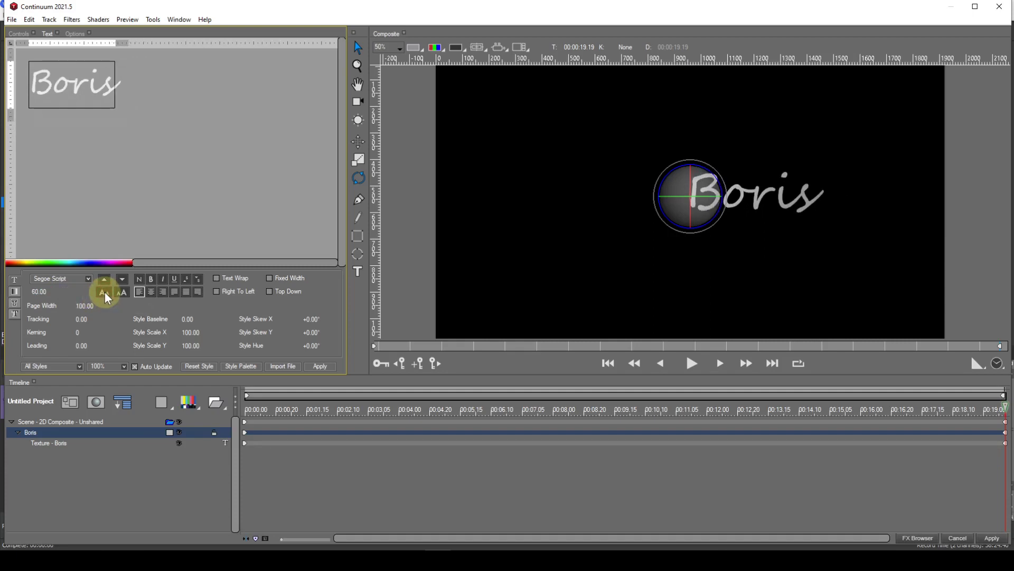
click(121, 292)
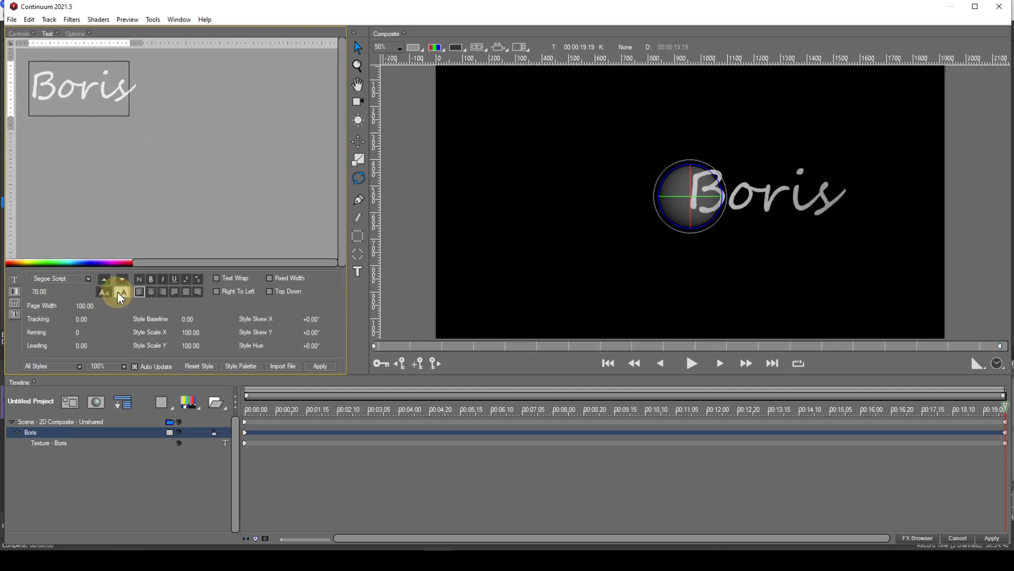
click(117, 291)
click(117, 290)
click(119, 291)
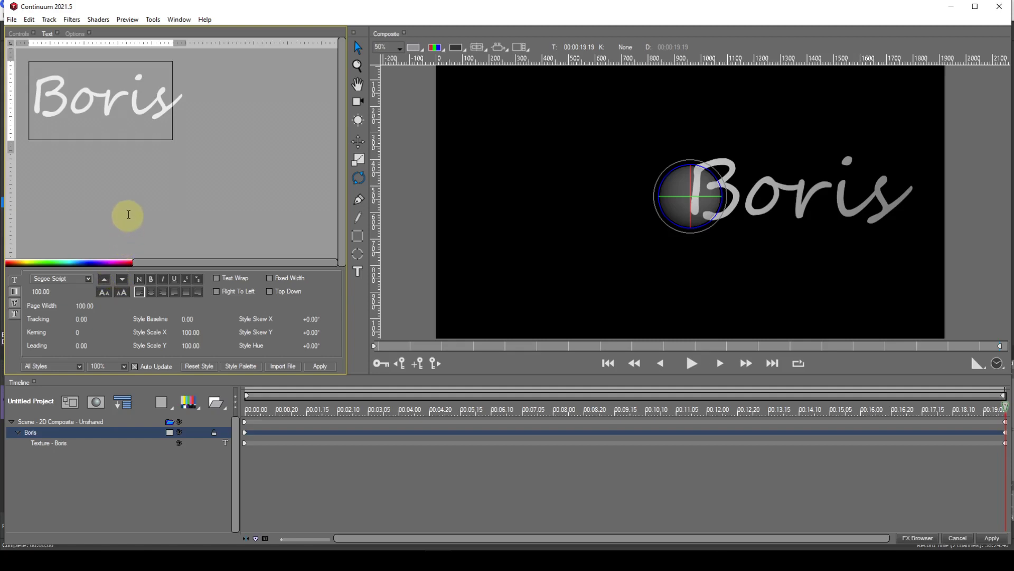
Convert the Boris text track from a One-Sided Plane to an Extrusion.
drag(163, 110, 43, 111)
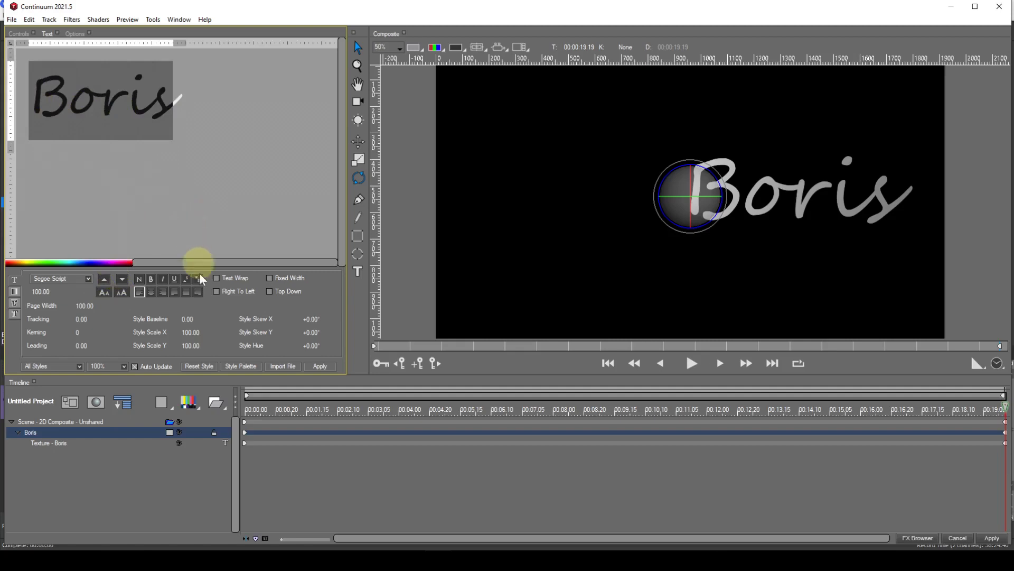
click(170, 433)
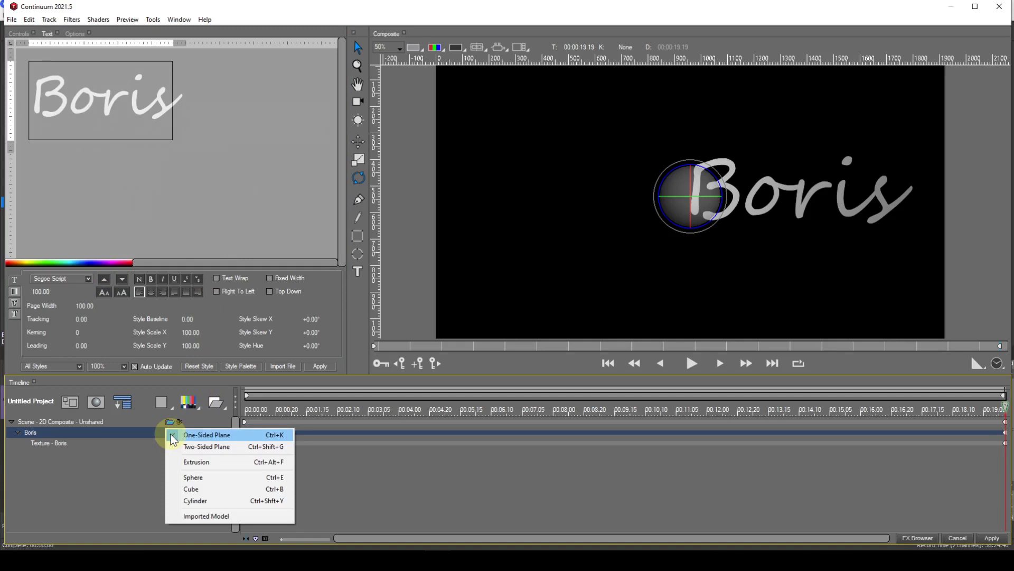
click(175, 463)
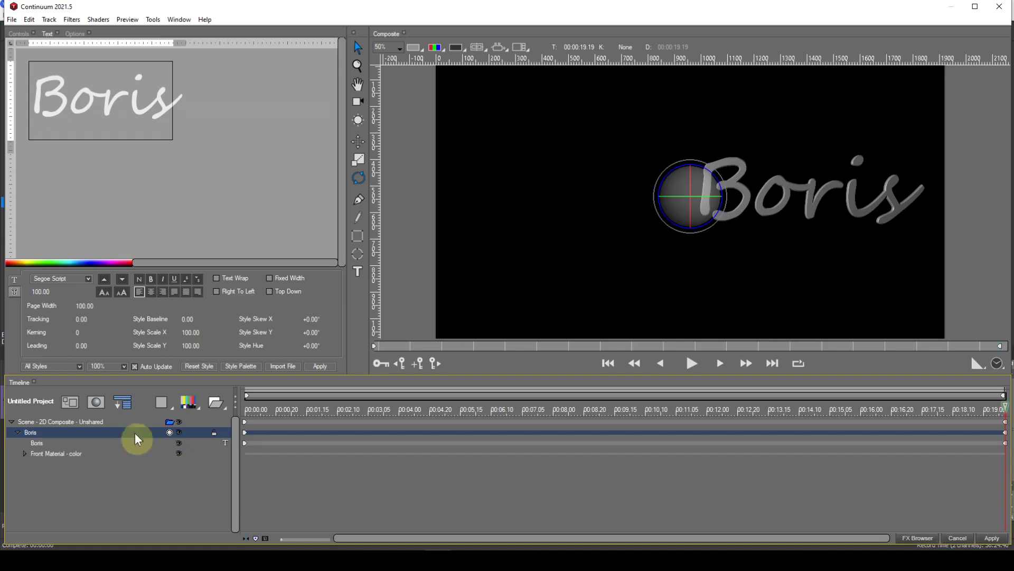
Add a Gradient track to the scene and move it below the Boris track as a background.
click(91, 422)
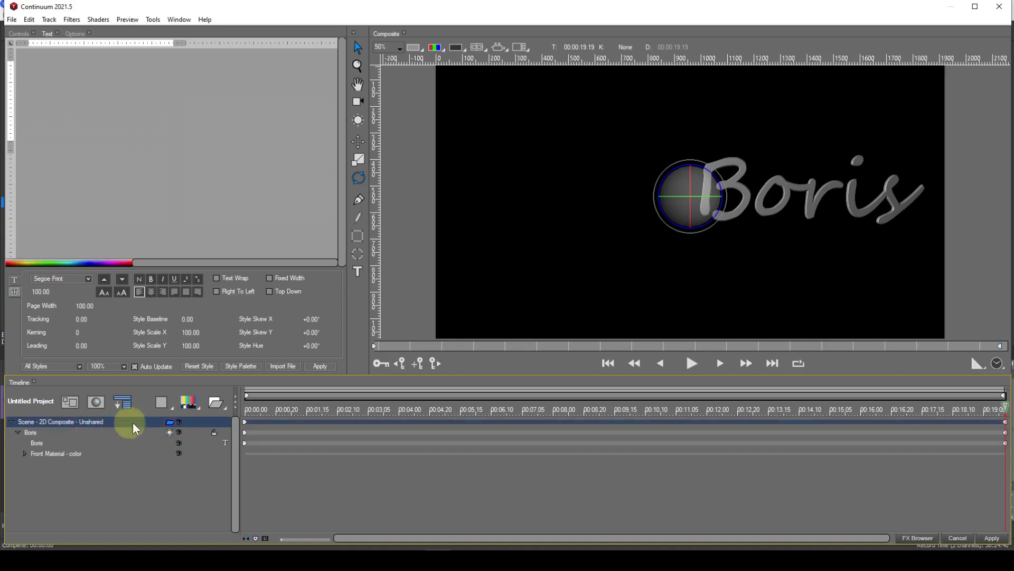
click(197, 407)
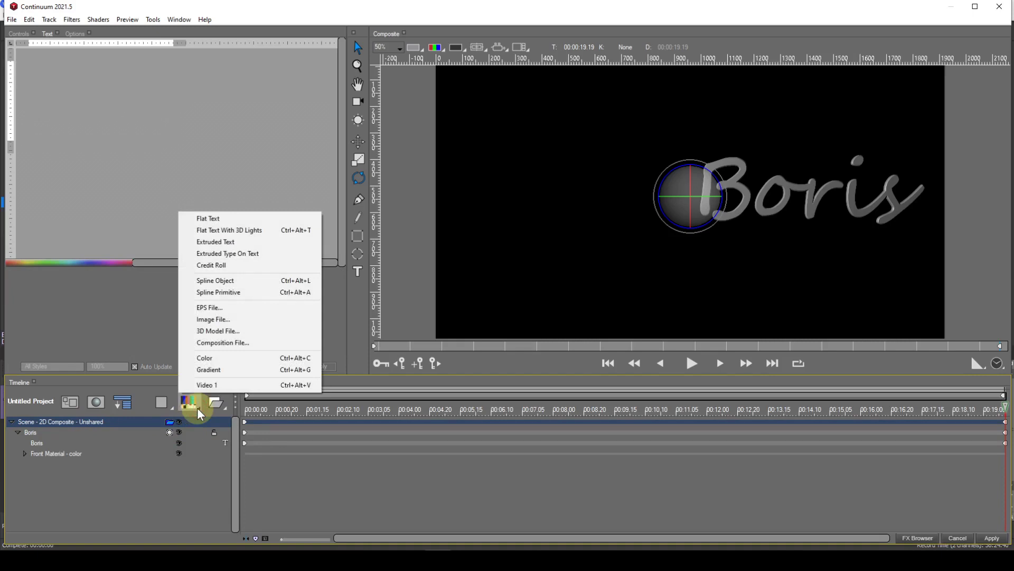
click(210, 369)
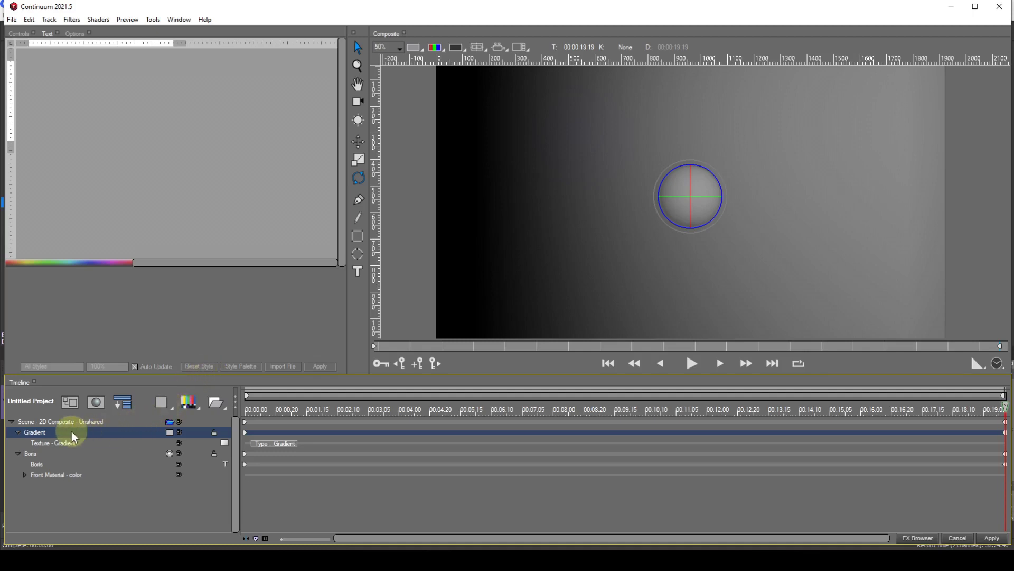
drag(70, 432, 64, 484)
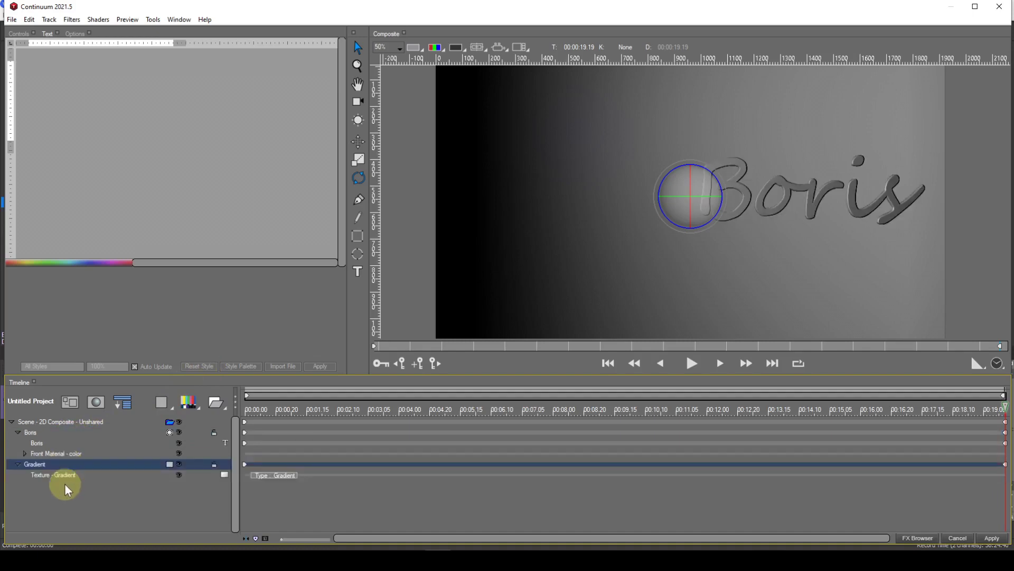
Show the gradient texture's controls and shift the midpoint between its color stops to 0.73, and back to 0.32.
click(63, 474)
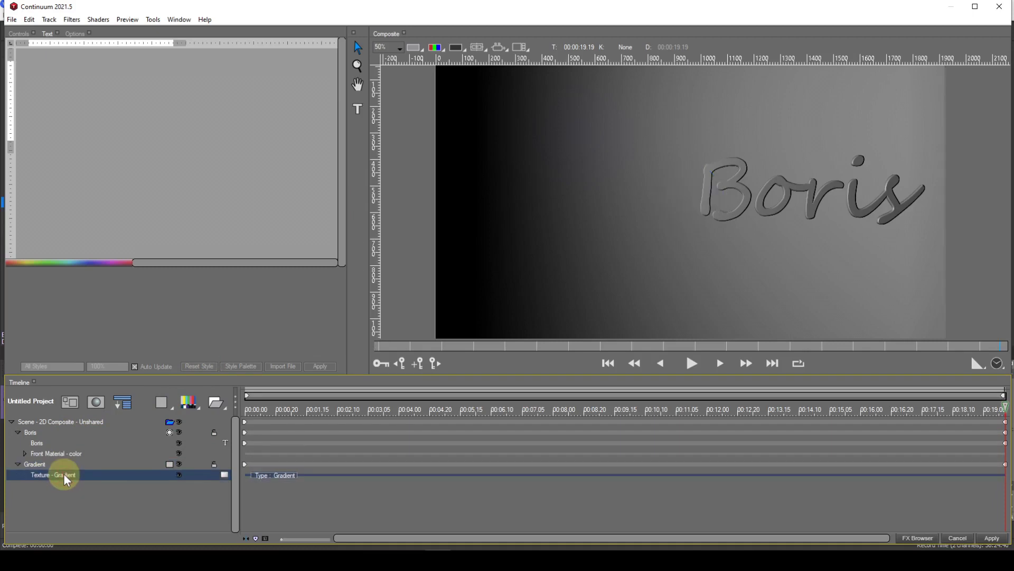
click(17, 32)
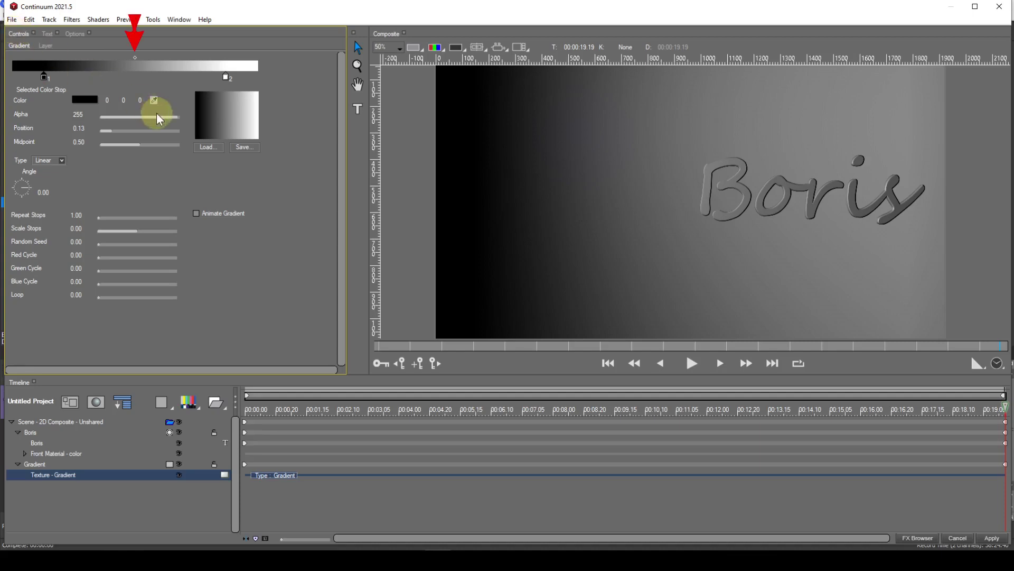
drag(134, 58, 177, 61)
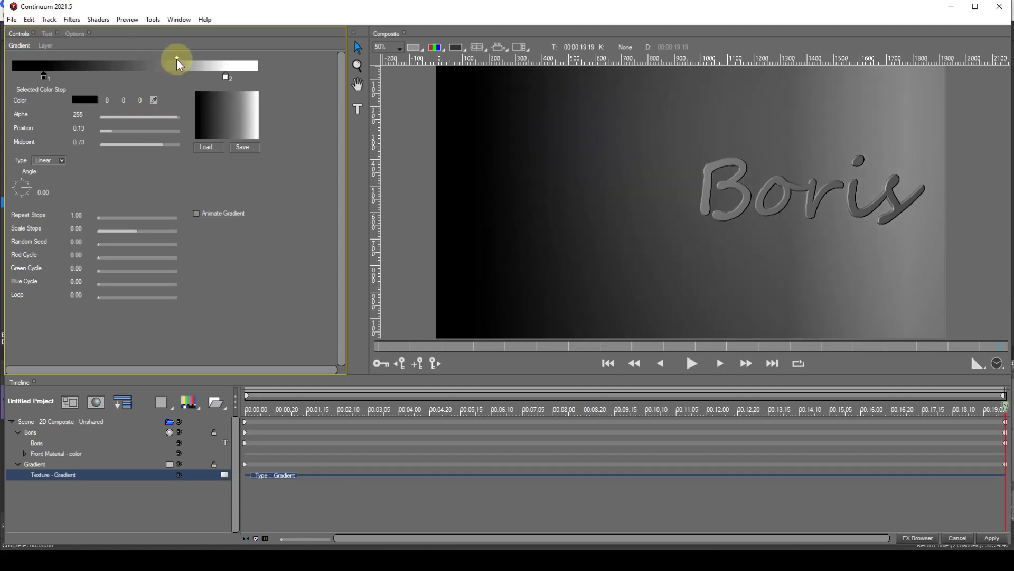
drag(177, 59, 102, 58)
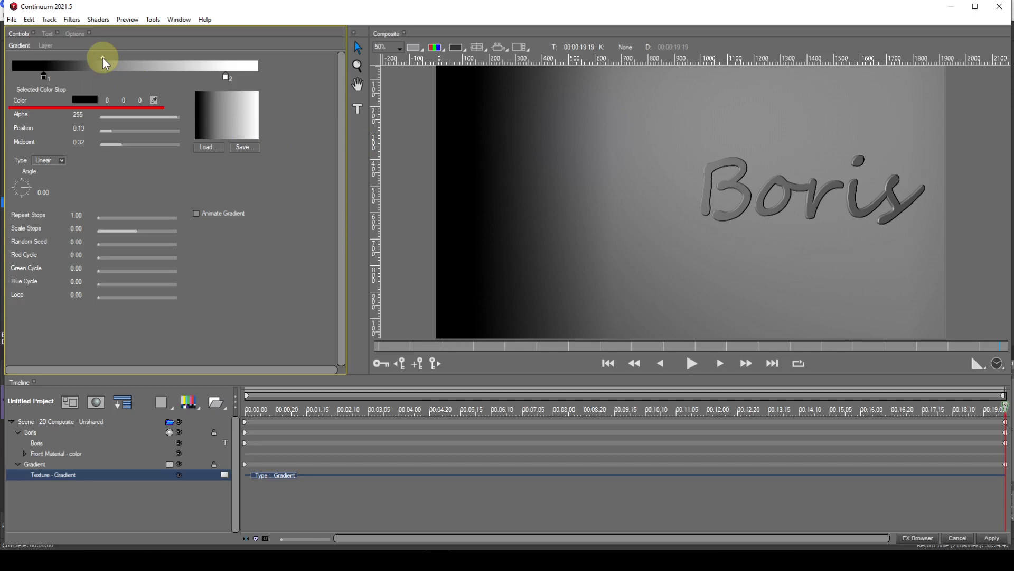
Change the first color stop from the color picker to a green of RGB 44, 207, 64.
click(88, 99)
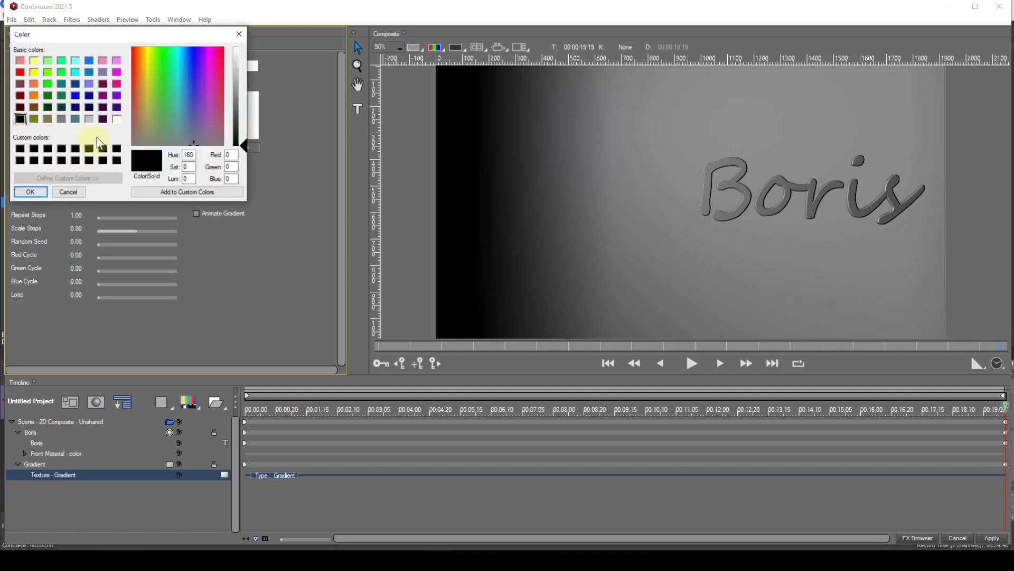
click(164, 81)
drag(245, 145, 243, 98)
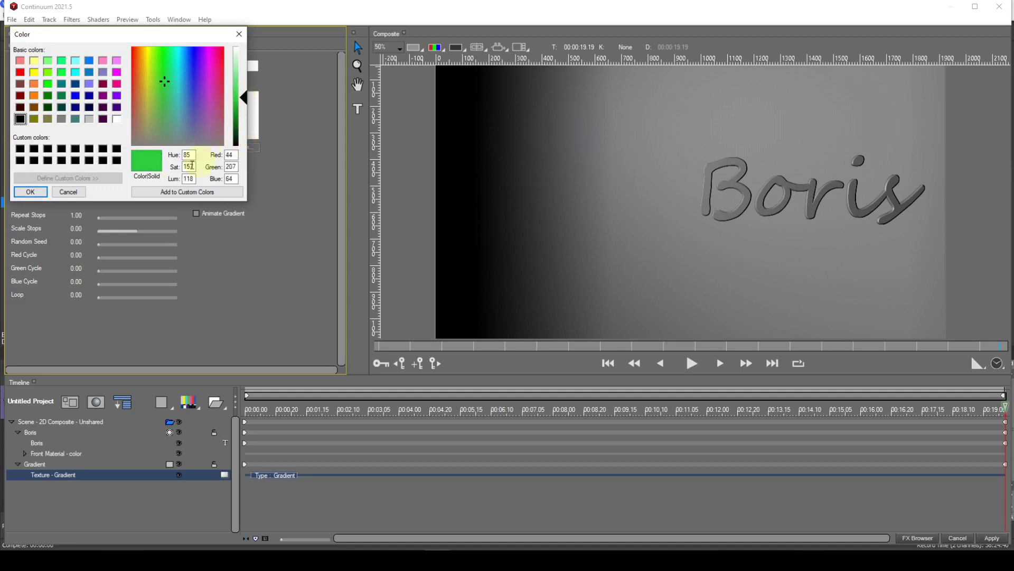
click(31, 192)
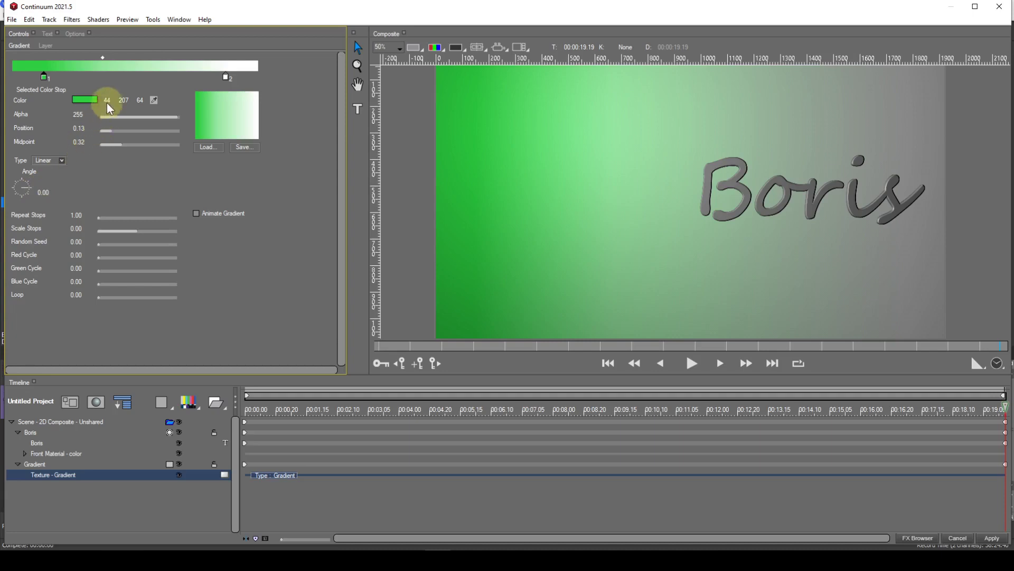
Set the first color stop's RGB values to 0, 0, 255 for pure blue.
text(0)
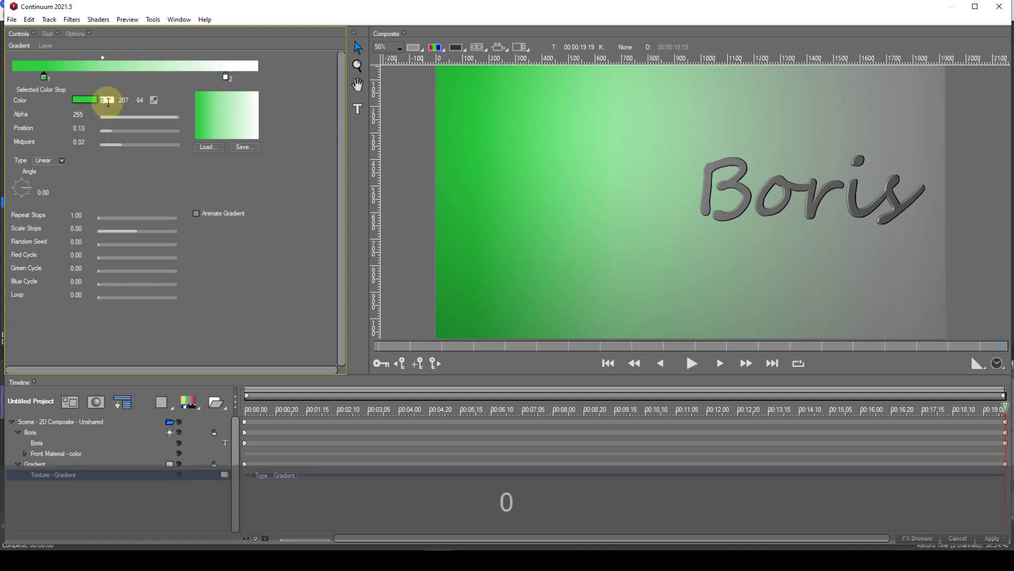
key(Tab)
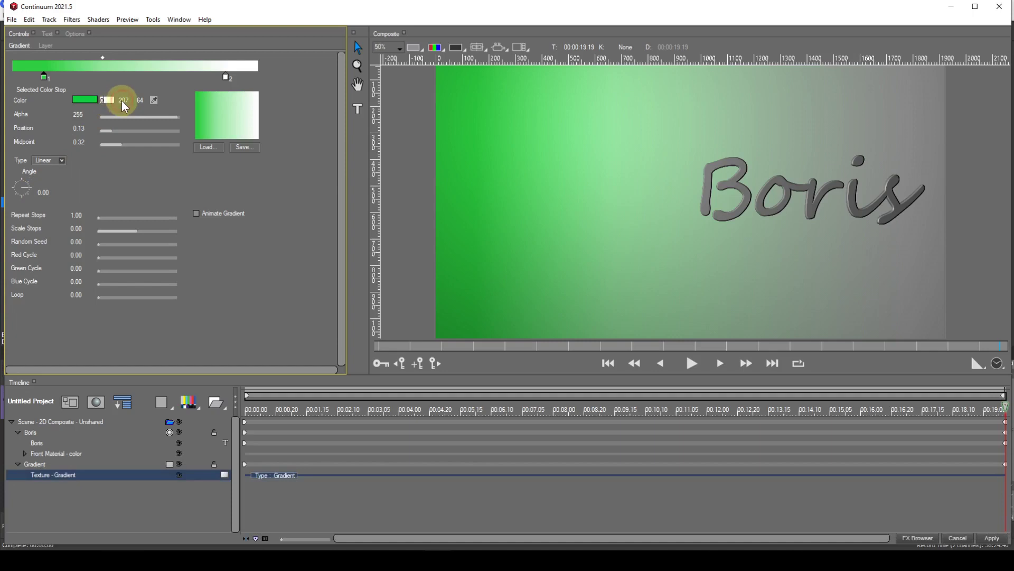
text(0)
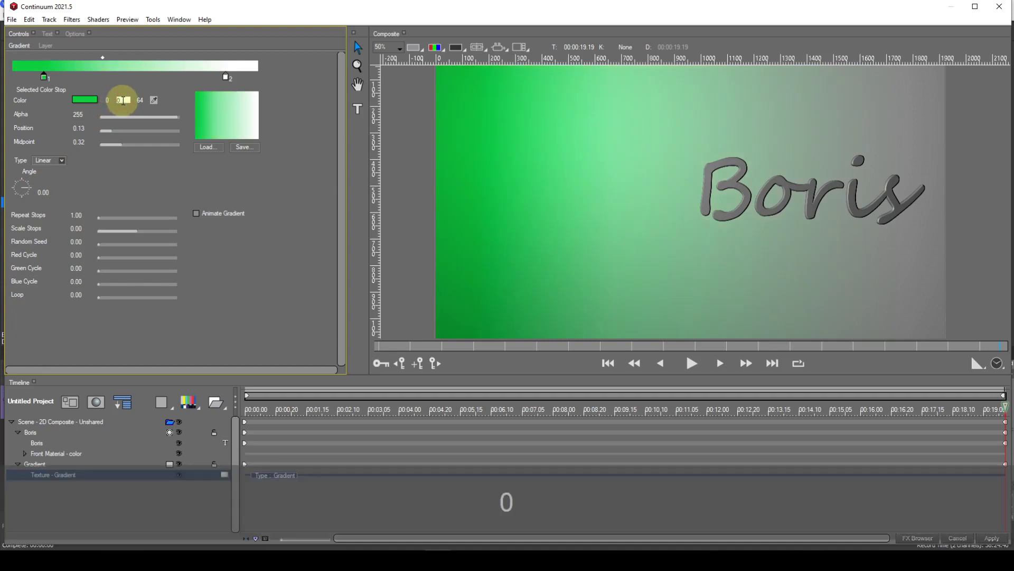
click(139, 99)
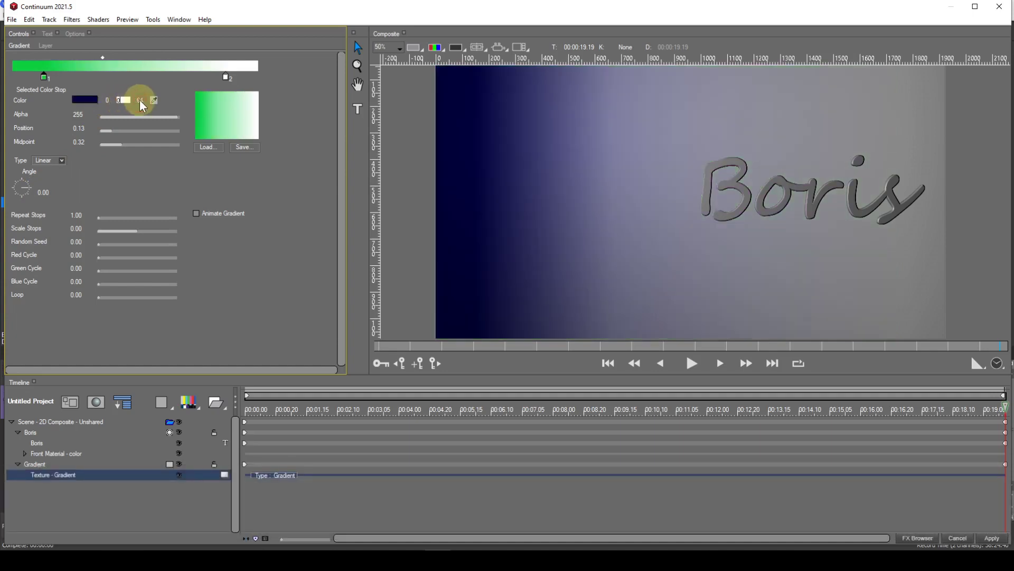
text(255)
key(Return)
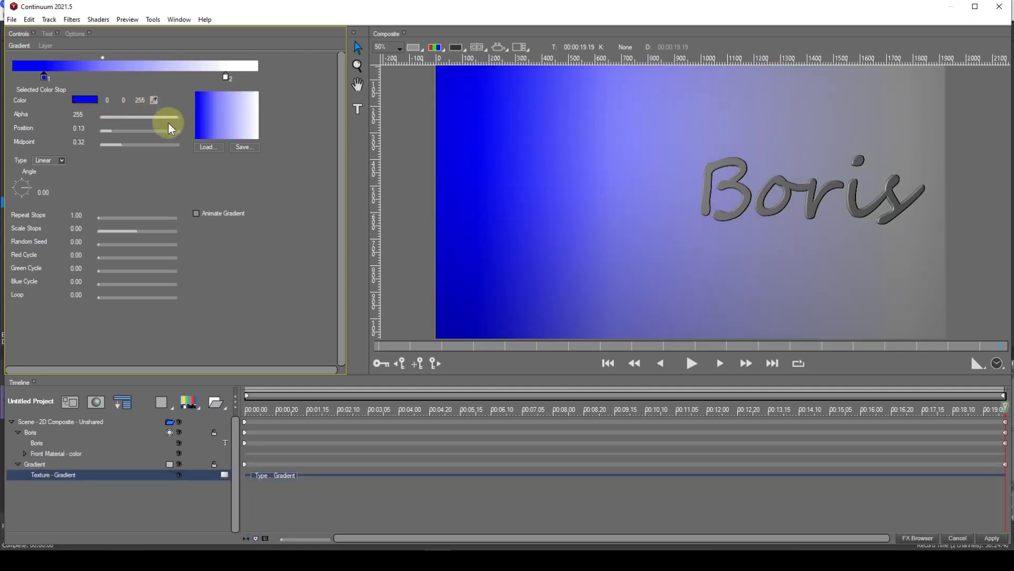
Sample the dark blue of the highlighted timeline track for the first color stop, and try its alpha at 0 before restoring 255.
click(155, 99)
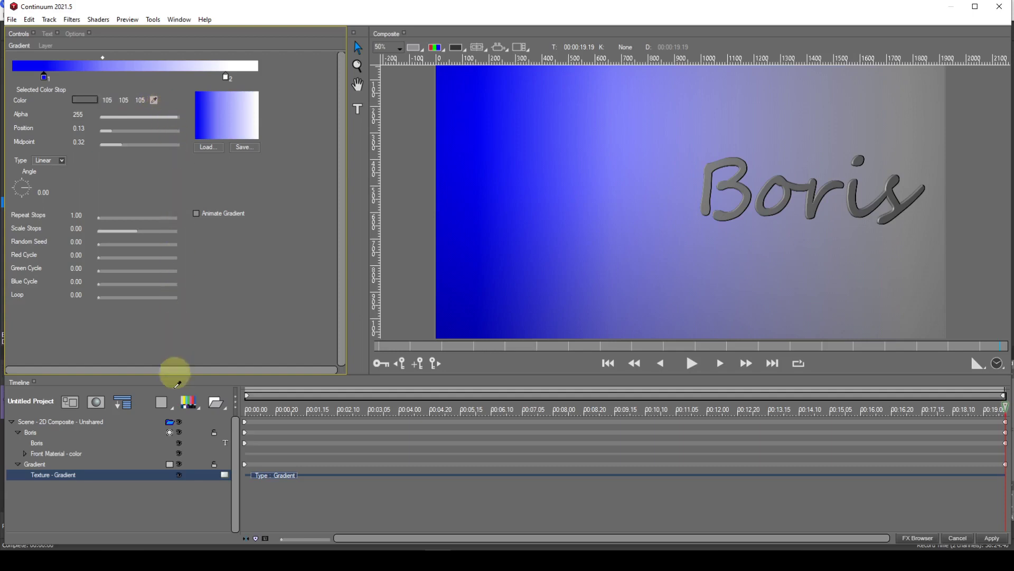
click(165, 471)
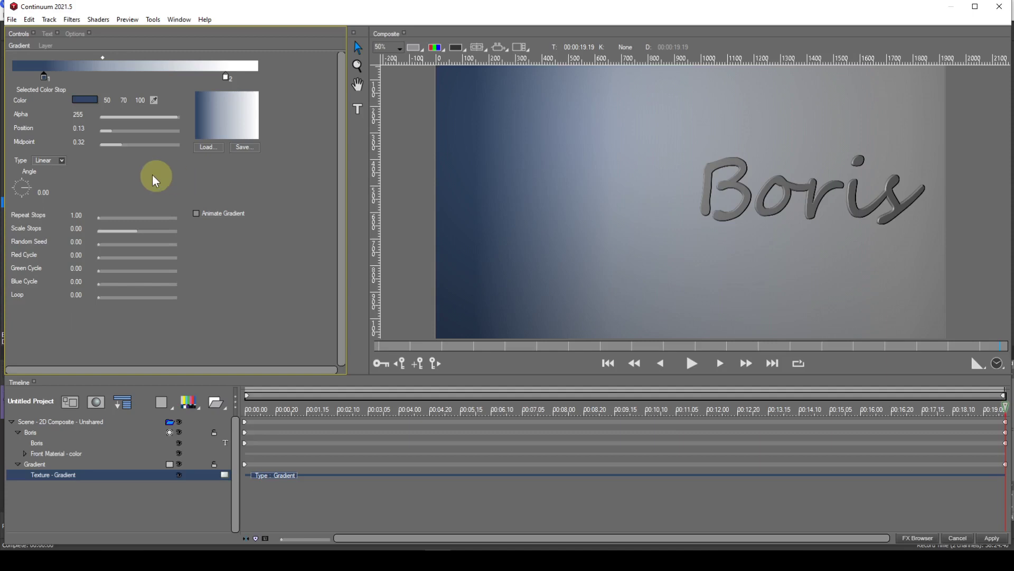
drag(172, 121, 105, 120)
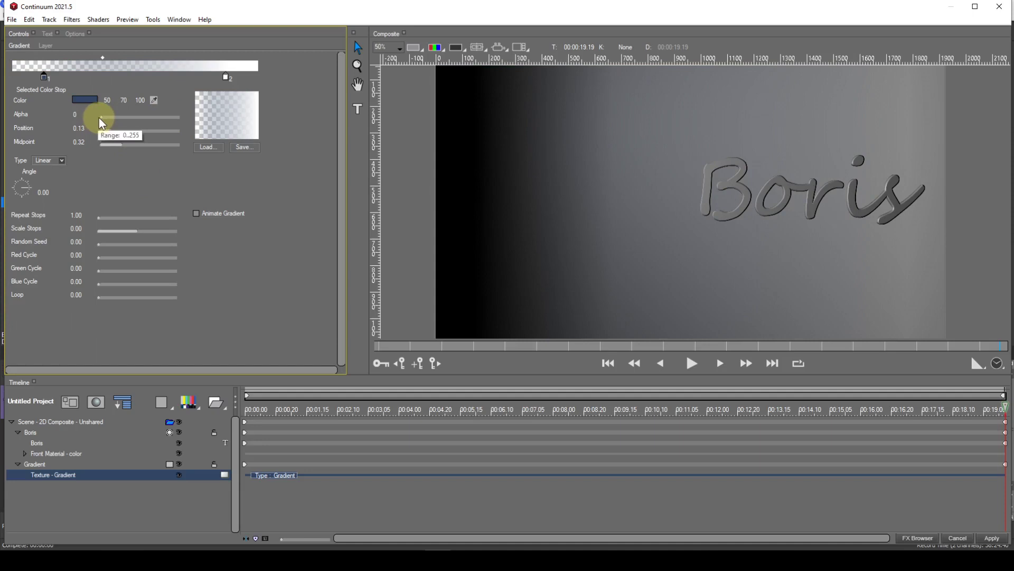
drag(103, 121, 189, 127)
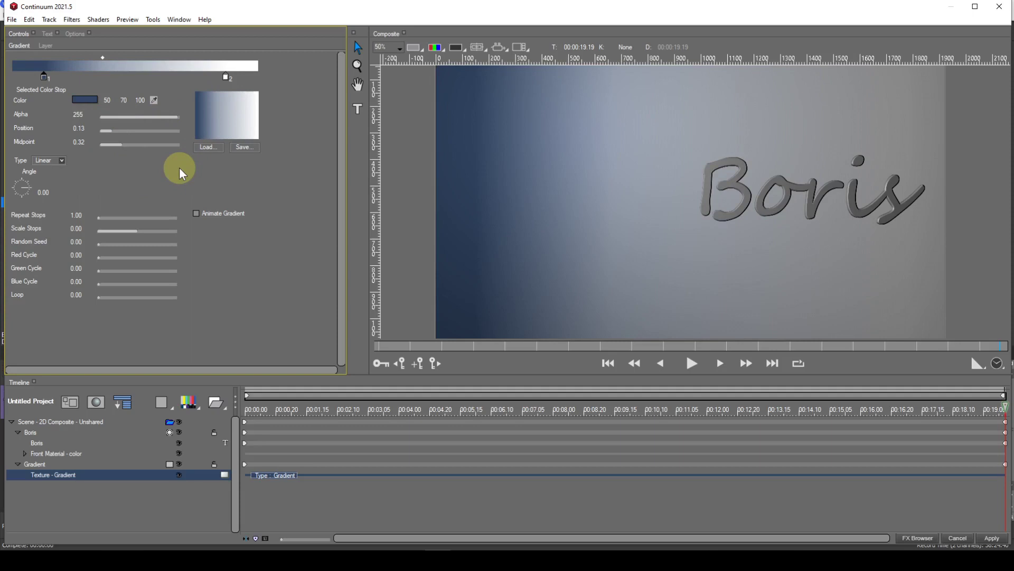
Set the first color stop's position to 0.16 and its midpoint to 0.45.
mouse_move(112, 132)
mouse_down()
mouse_move(153, 132)
mouse_move(116, 132)
mouse_up()
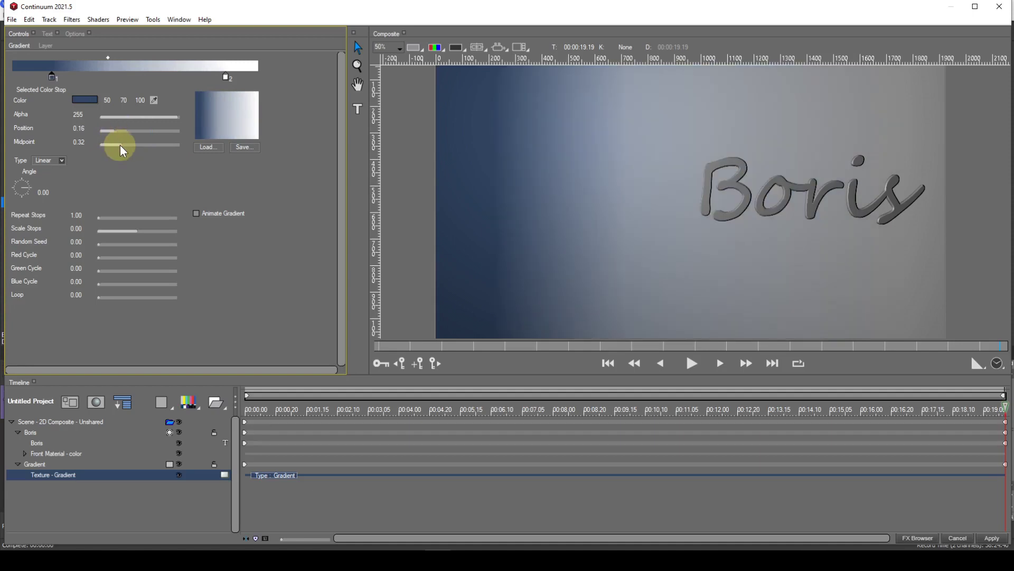
mouse_move(119, 144)
mouse_down()
mouse_move(154, 144)
mouse_move(137, 142)
mouse_move(136, 155)
mouse_up()
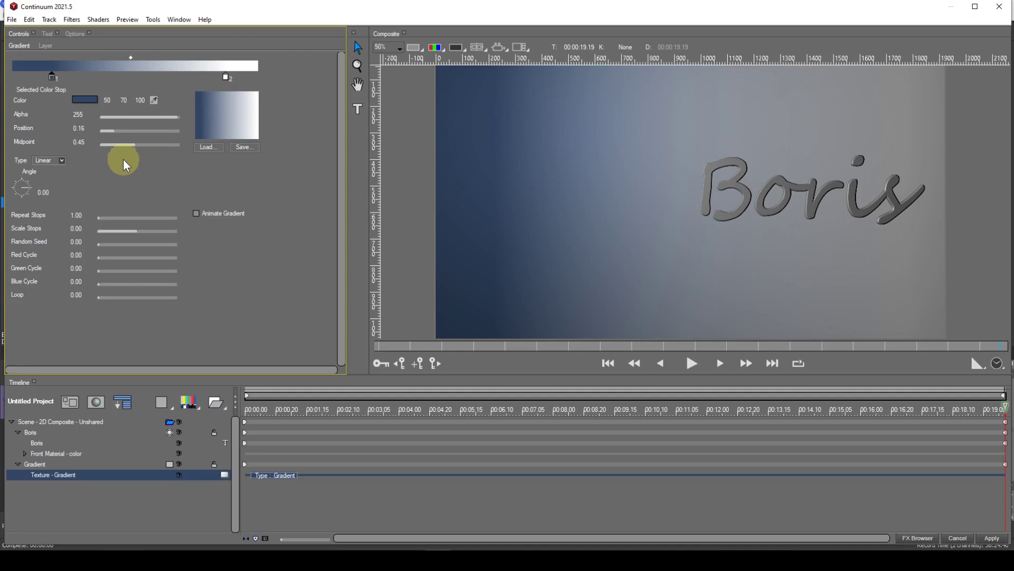
Change the gradient type to Radial and move its center to X 82, Y 10.
click(62, 160)
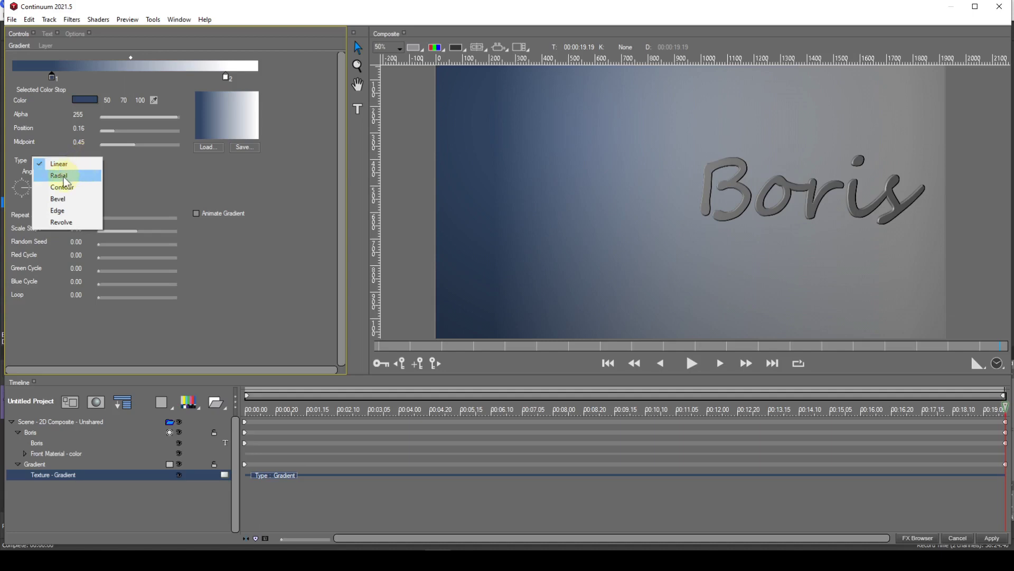
key(Escape)
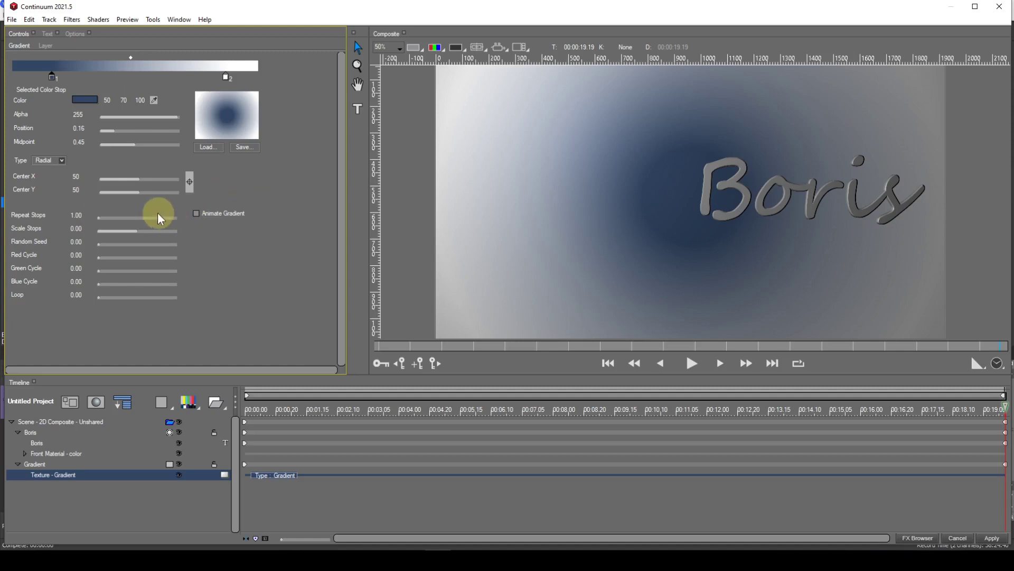
mouse_move(135, 179)
mouse_down()
mouse_move(149, 178)
mouse_move(131, 191)
mouse_up()
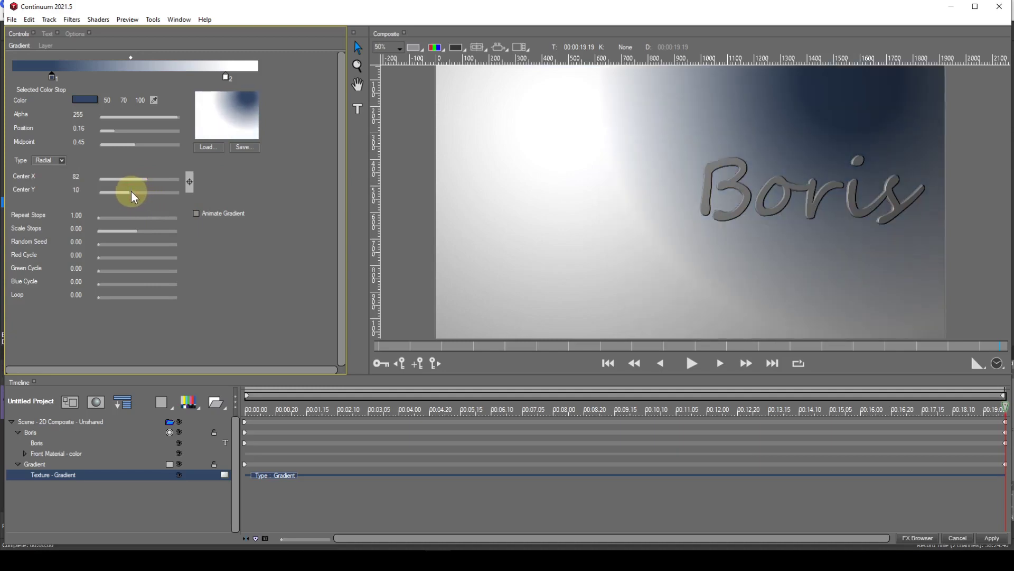
Reset the radial gradient's center to X 50, Y 50, and change the gradient type to Linear.
click(189, 181)
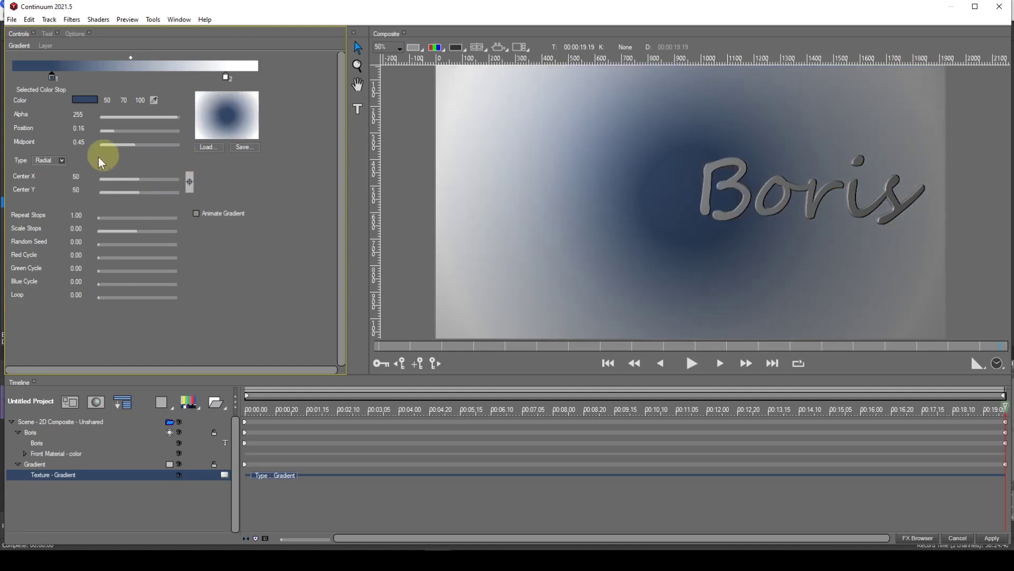
click(62, 160)
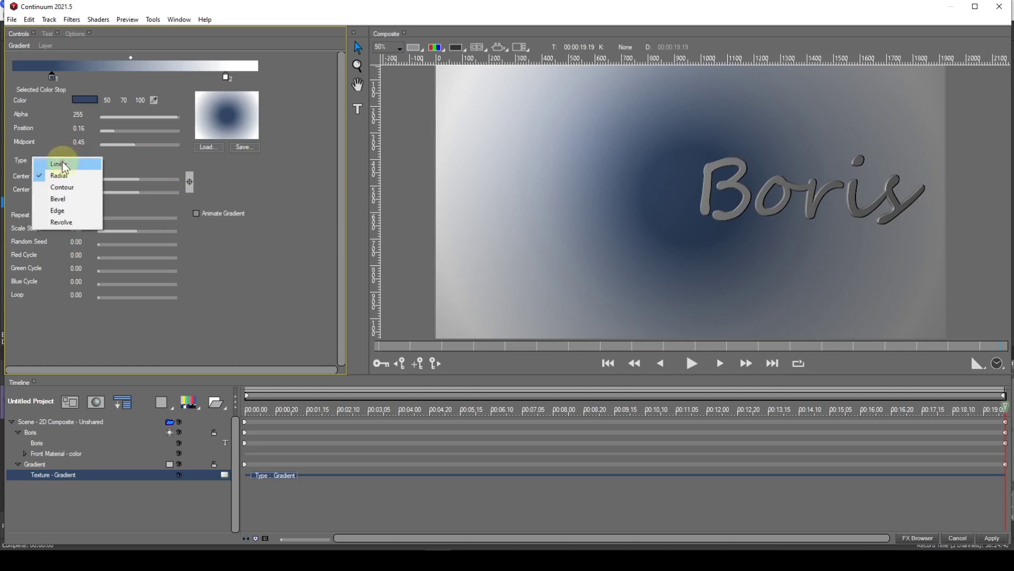
click(44, 165)
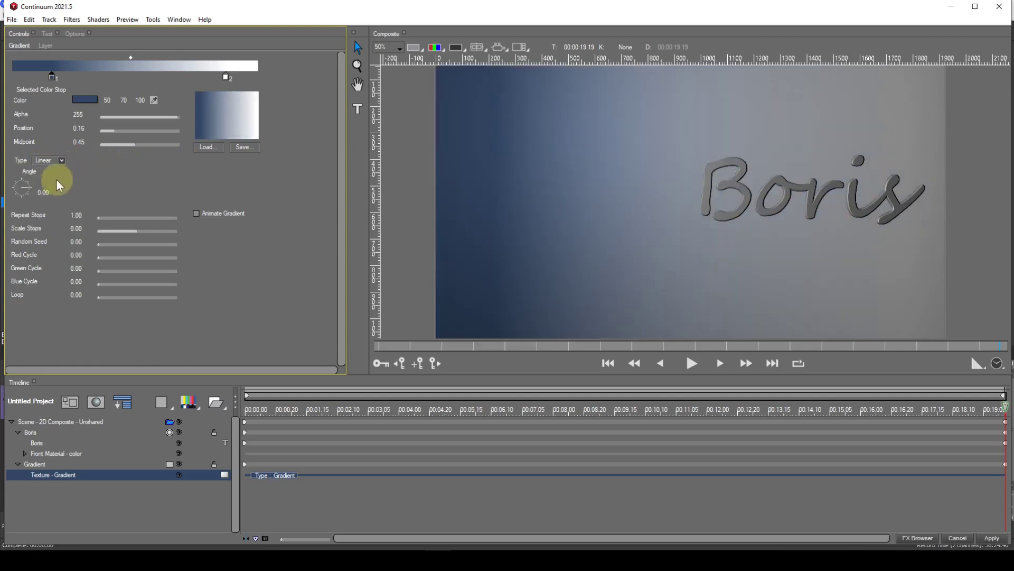
Try several diagonal angles for the linear gradient, including -39 and -42, before restoring the angle to 0.
drag(30, 187, 27, 182)
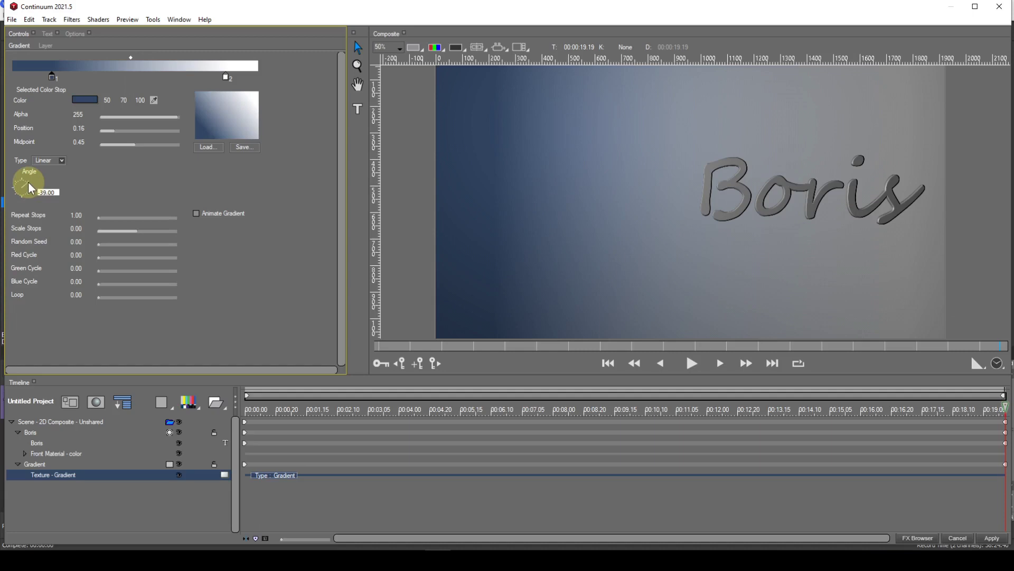
drag(28, 182, 62, 177)
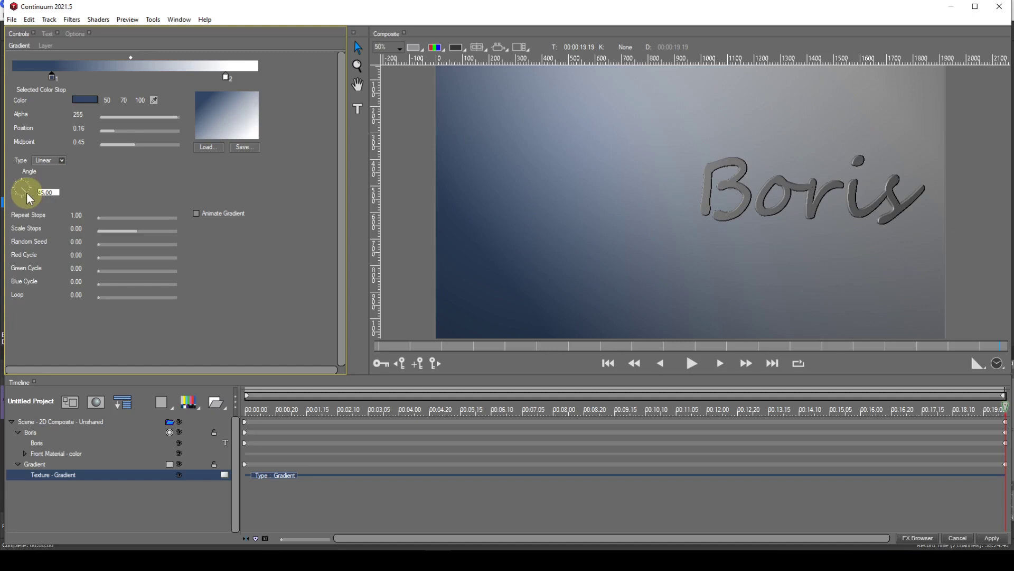
drag(32, 192, 32, 186)
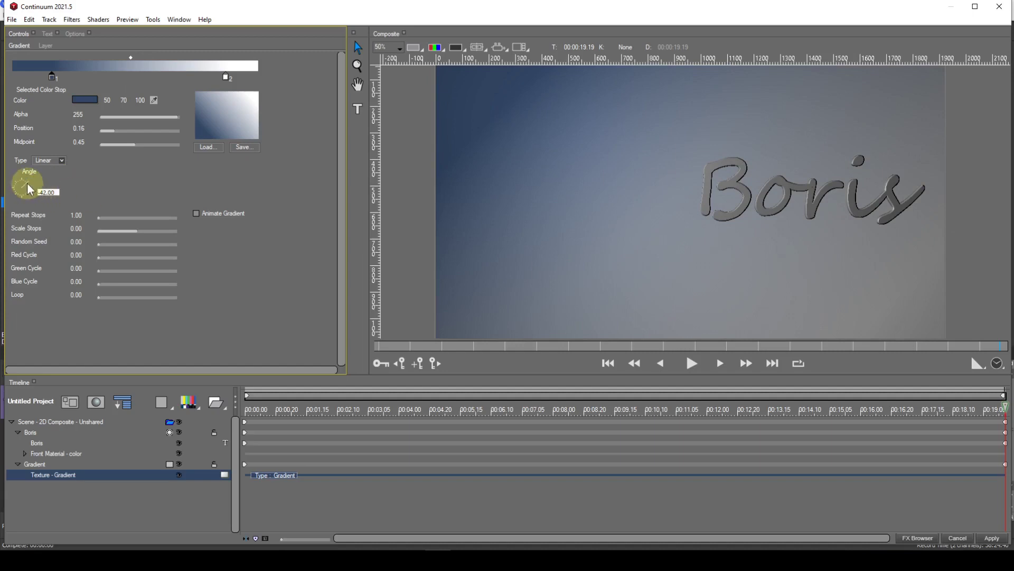
drag(26, 182, 27, 185)
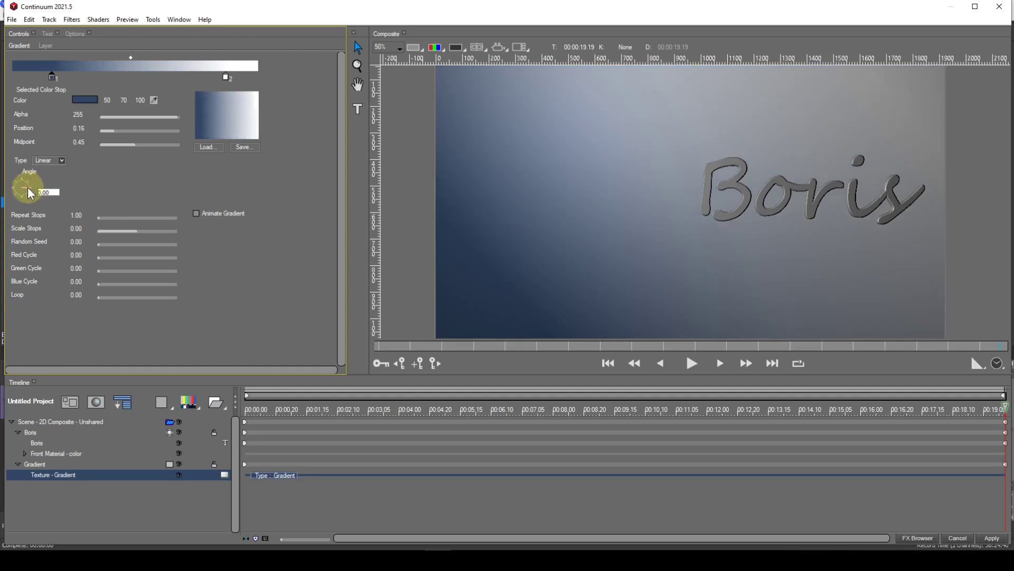